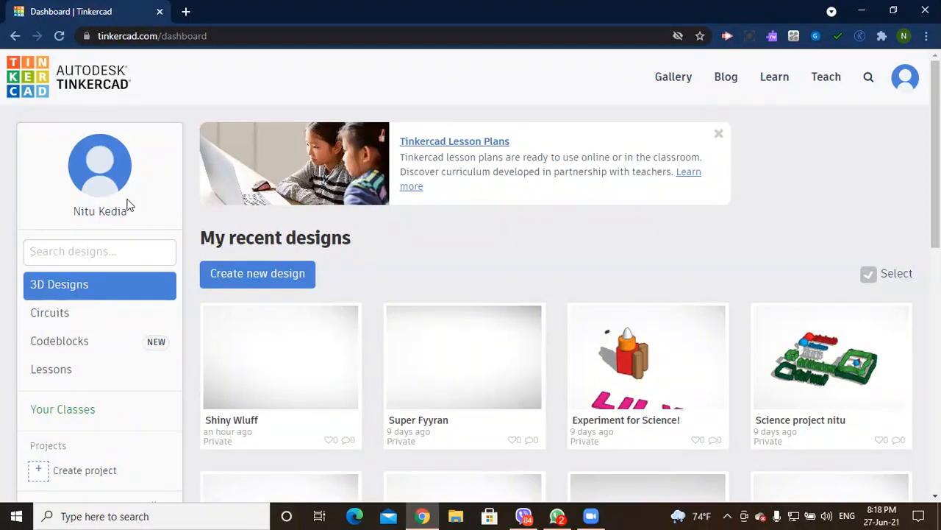
Step: Create a new circuit from the Circuits dashboard and show all components in the library
left_click(47, 317)
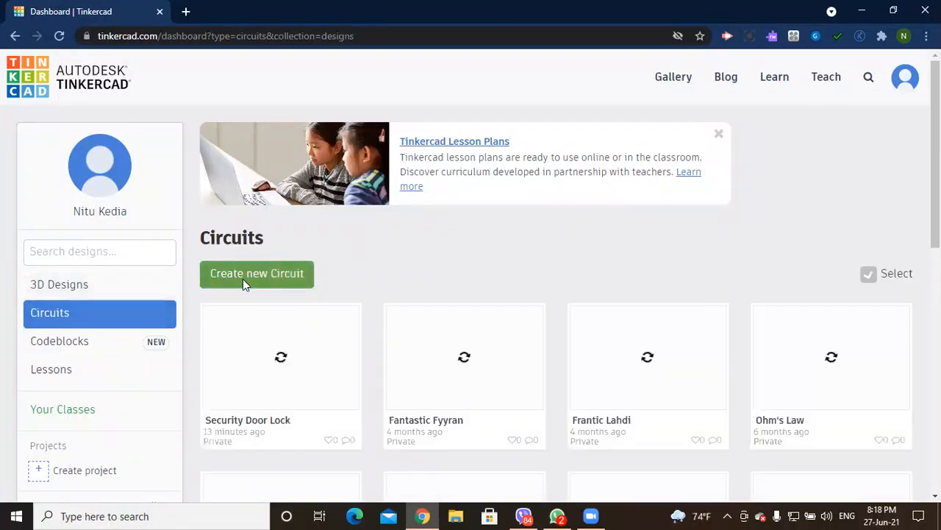
left_click(243, 279)
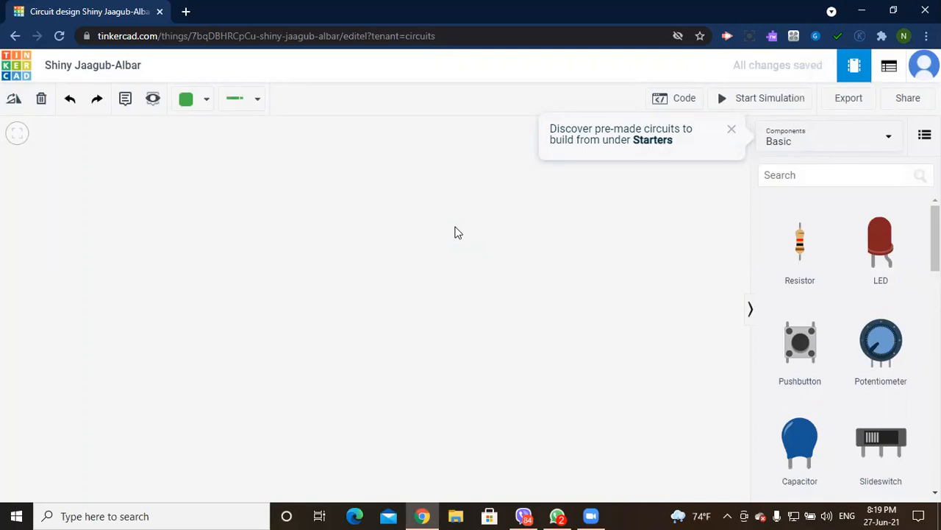
left_click(835, 147)
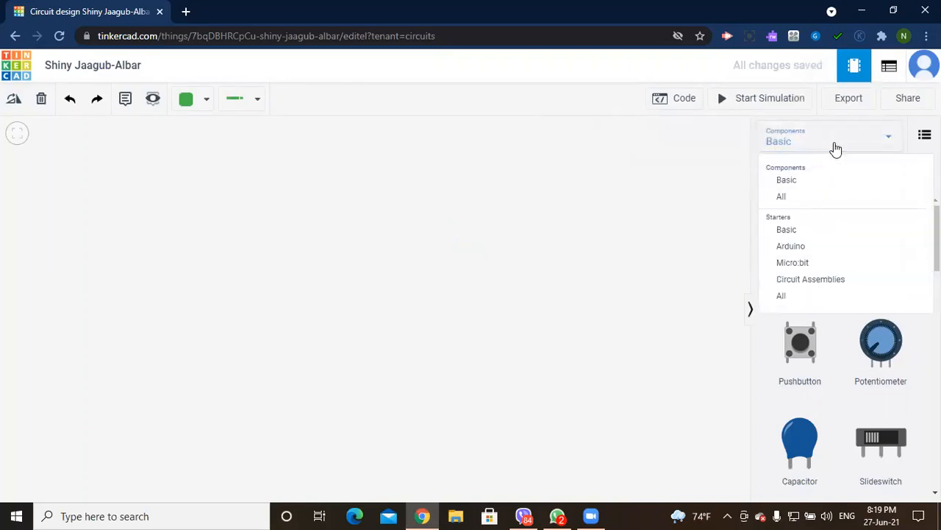
left_click(784, 199)
Step: Search the components for "arduino" and place an Arduino Uno R3 near the middle of the workspace
left_click(787, 175)
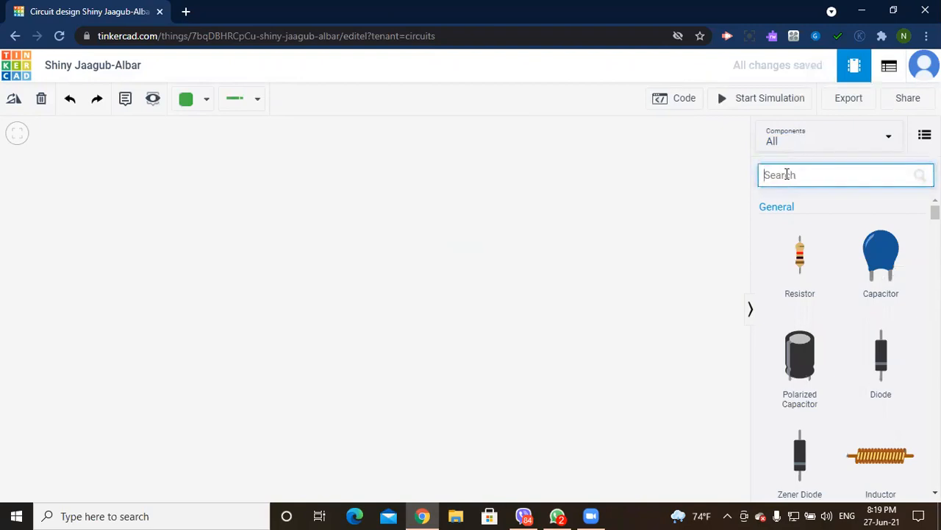
type("A")
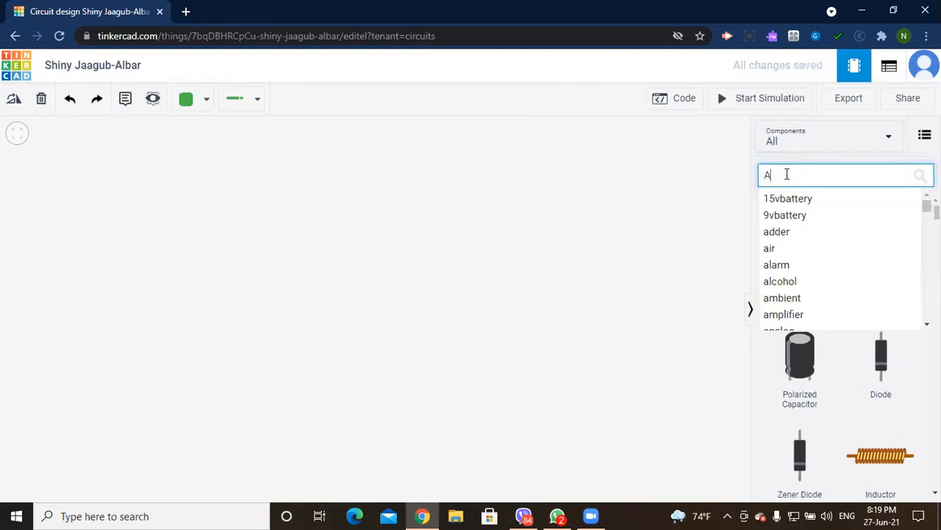
type("r")
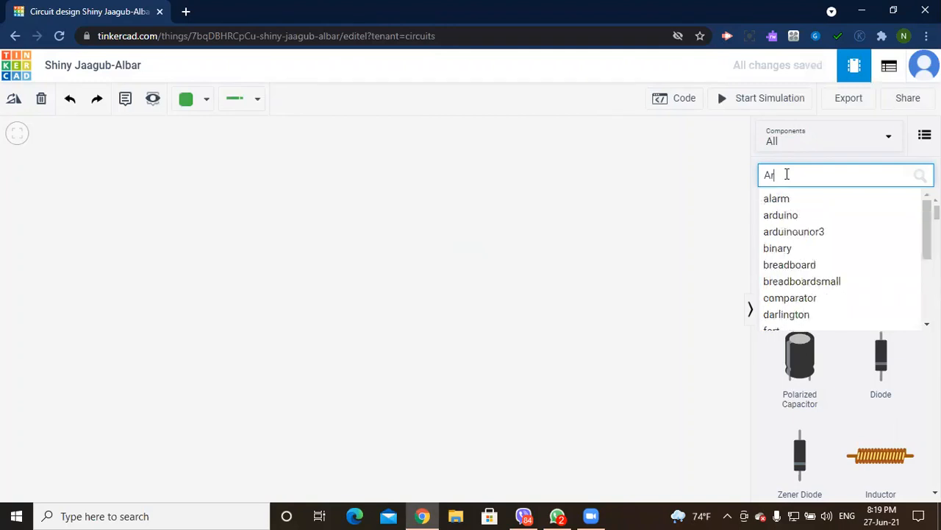
left_click(783, 217)
left_click(794, 290)
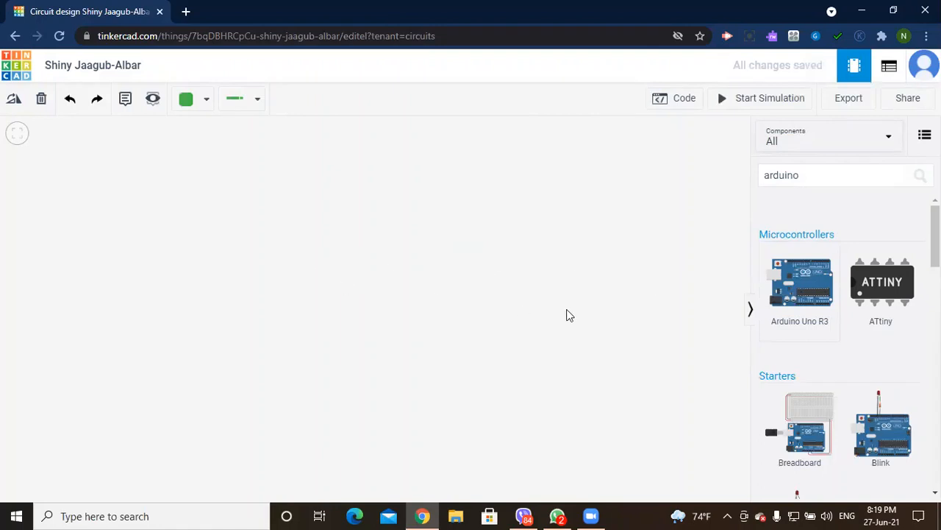
left_click(805, 298)
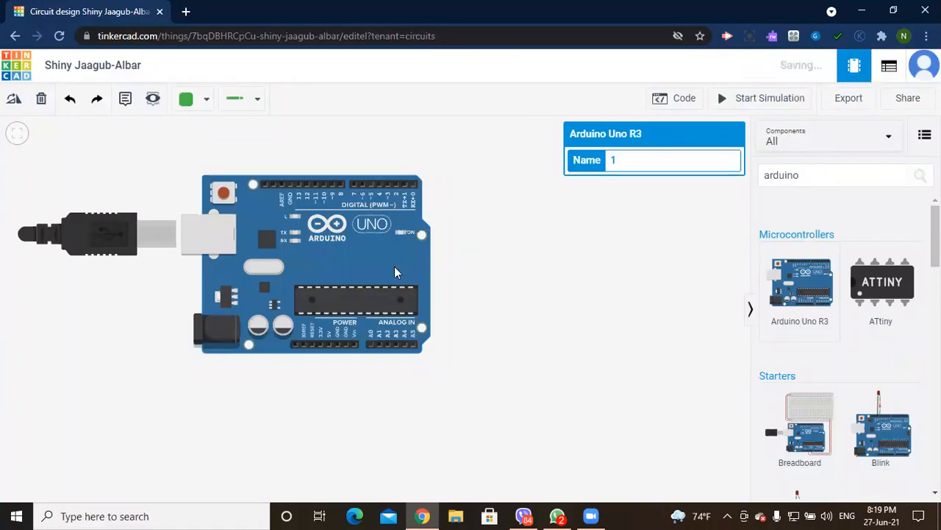
left_click_drag(354, 251, 432, 290)
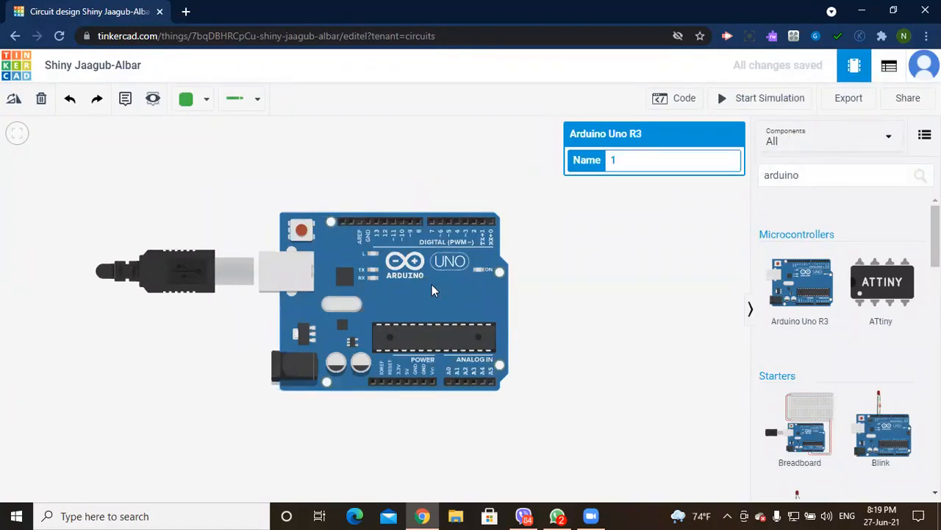
Step: Rotate the Arduino Uno R3 90 degrees clockwise so its USB connector points upward, and reposition it in the workspace
key("ctrl+r")
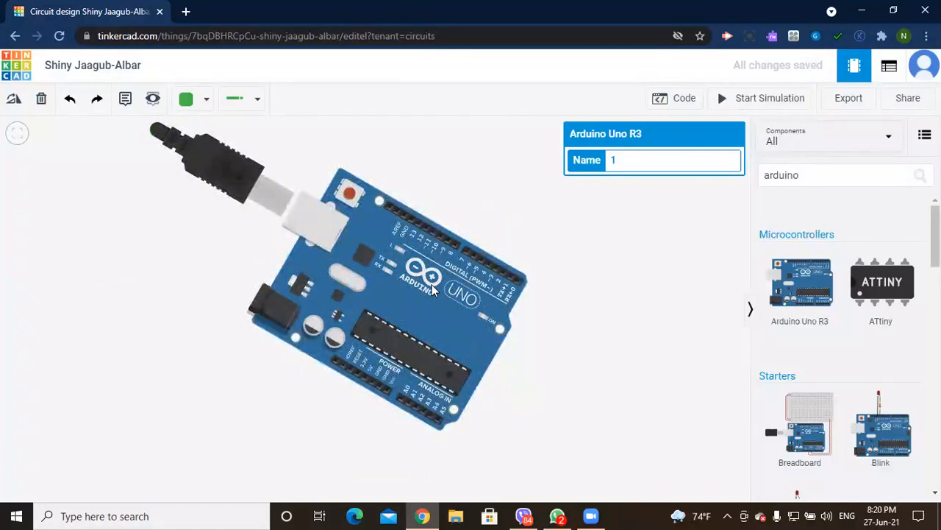
key("ctrl+r")
key("ctrl+r")
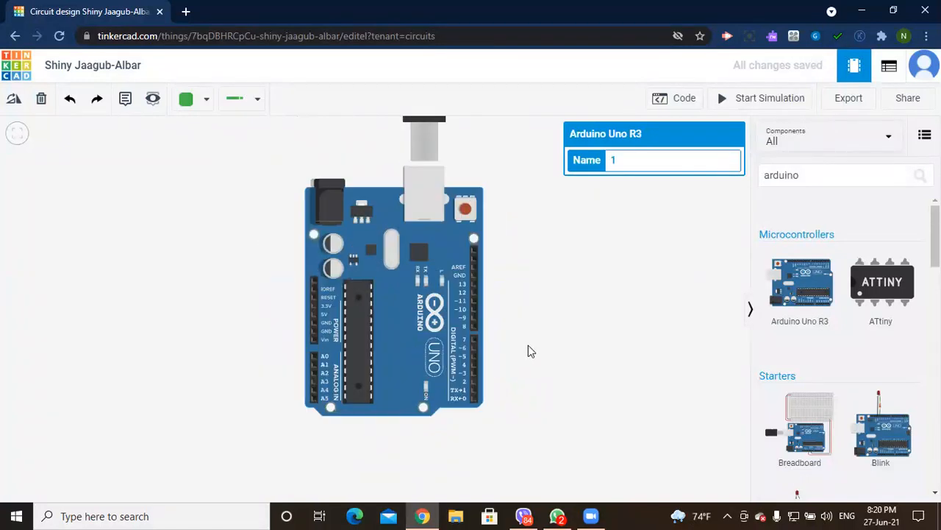
key("ctrl+z")
key("ctrl+z")
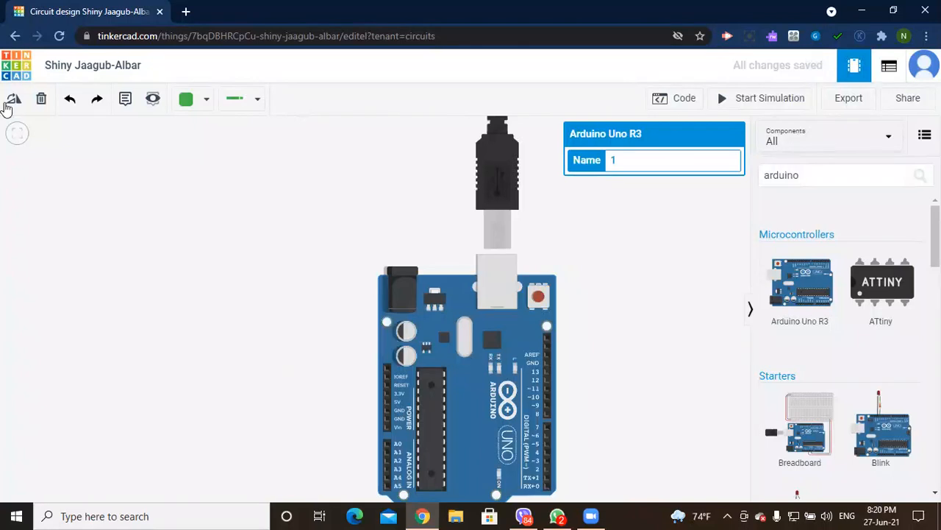
key("ctrl+z")
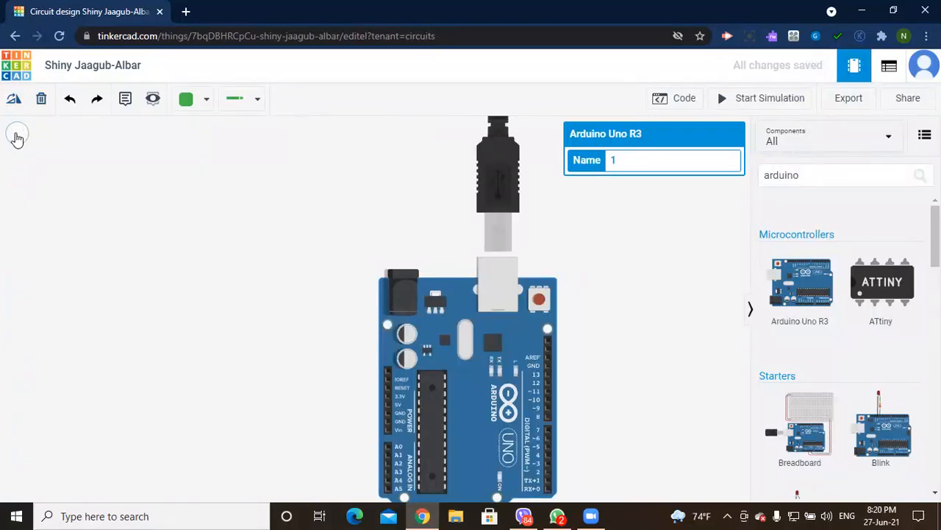
scroll(372, 253, "down", 1)
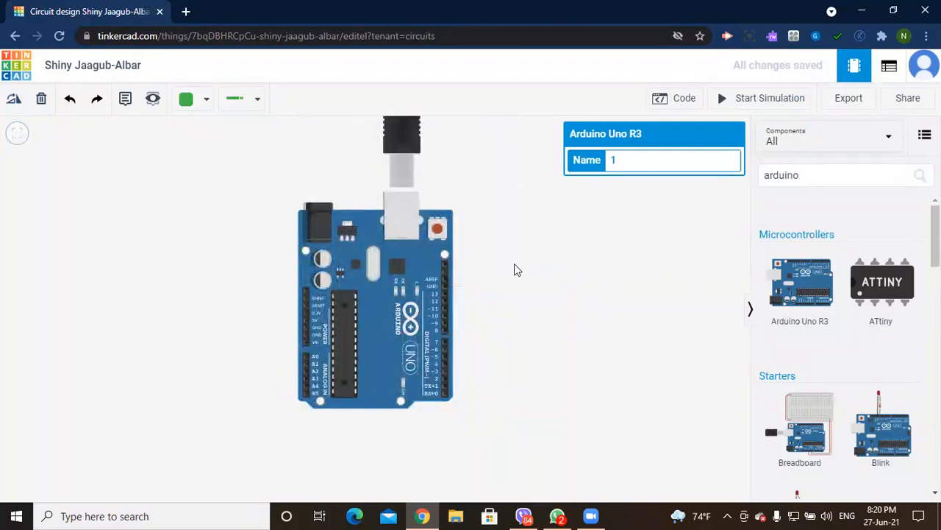
key("ctrl+z")
key("ctrl+z")
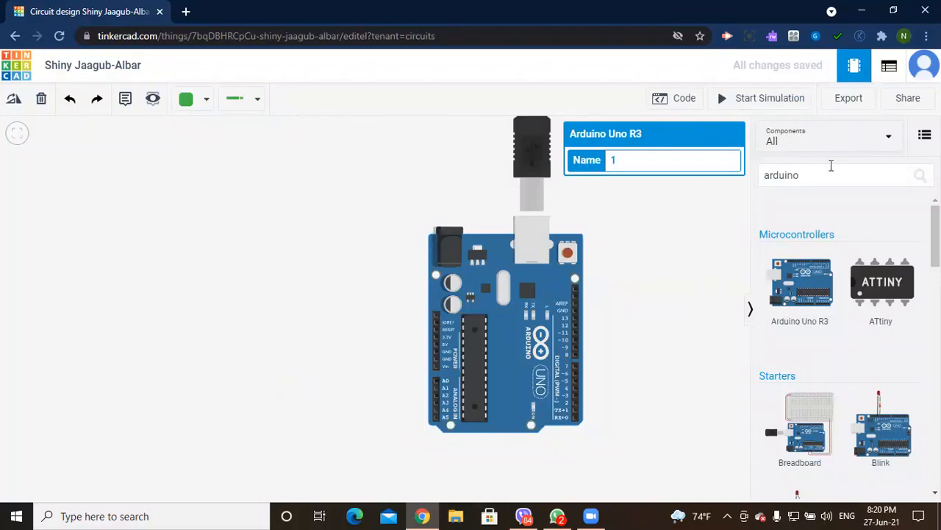
Step: Replace the component search term with "display" and run the search
left_click(813, 179)
left_click(733, 163)
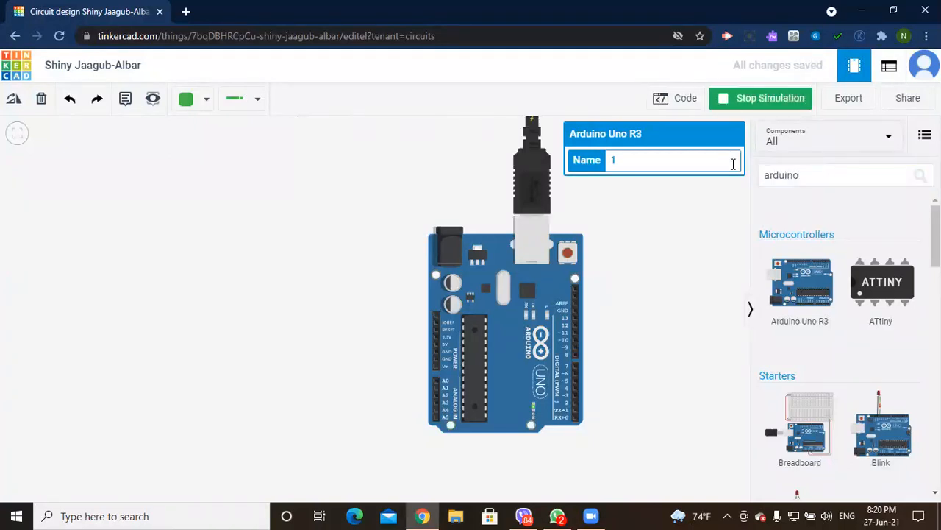
left_click(810, 179)
left_click(815, 178)
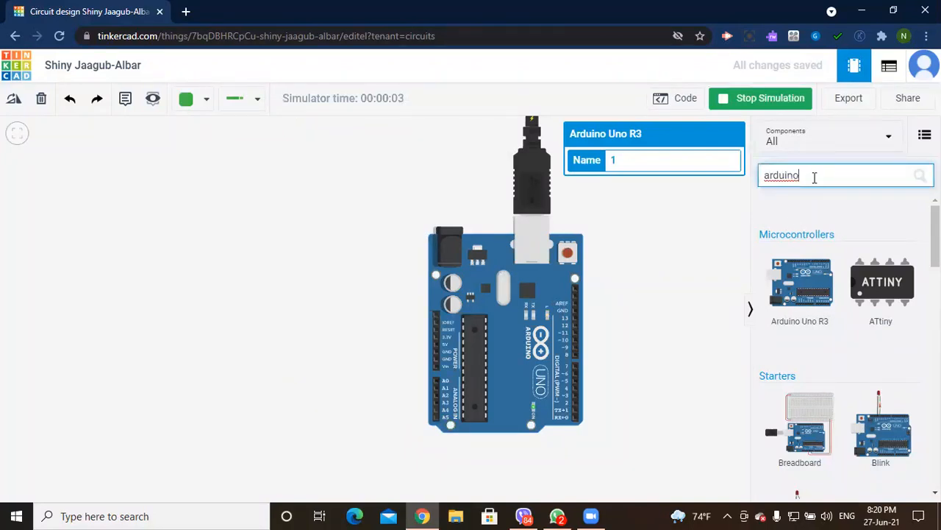
key("BackSpace")
key("BackSpace")
key("BackSpace")
key("BackSpace")
key("BackSpace")
key("BackSpace")
key("BackSpace")
type("di")
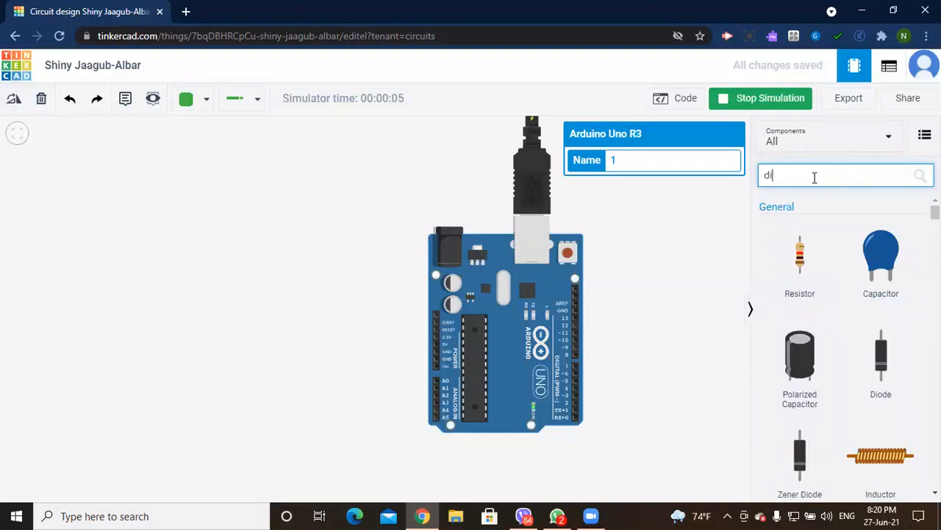
type("splay")
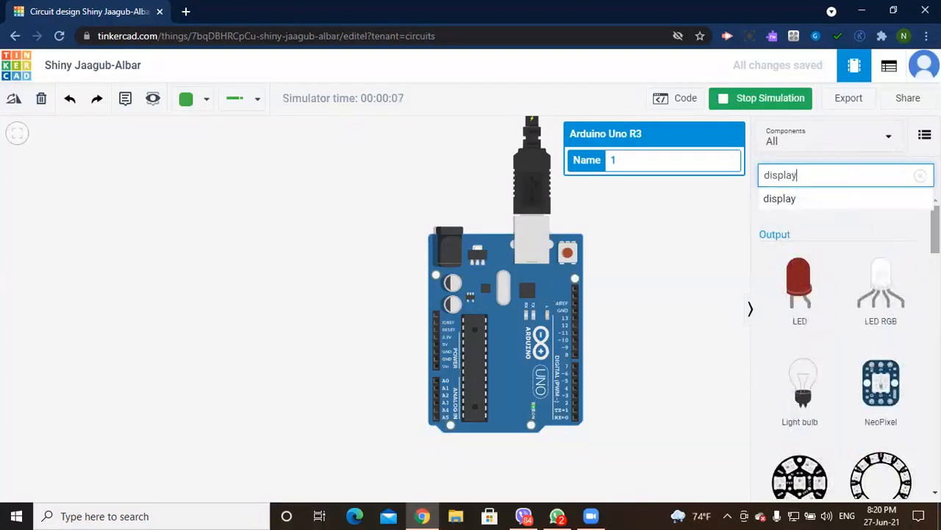
key("Return")
Step: Find the LCD 16 x 2 among the display components and place it to the lower left of the Arduino
scroll(839, 346, "down", 2)
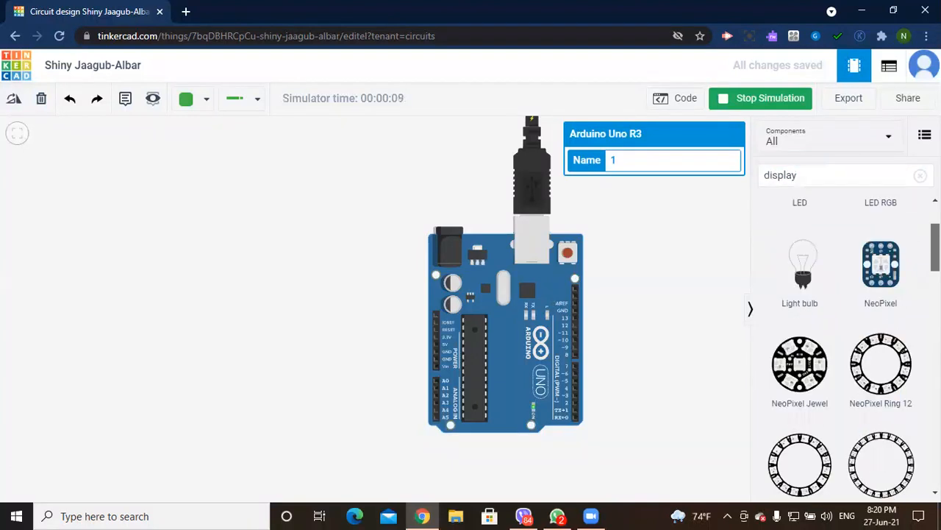
scroll(846, 346, "down", 5)
scroll(787, 340, "down", 2)
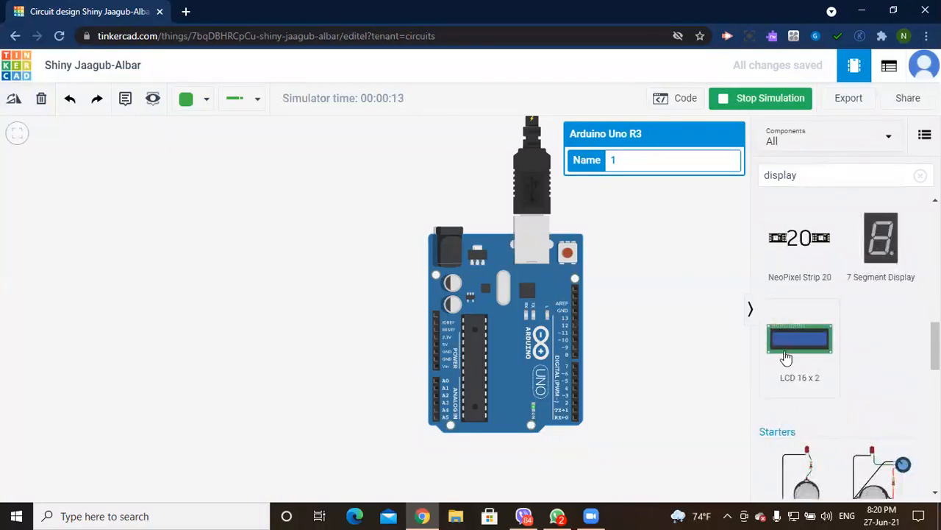
left_click(269, 420)
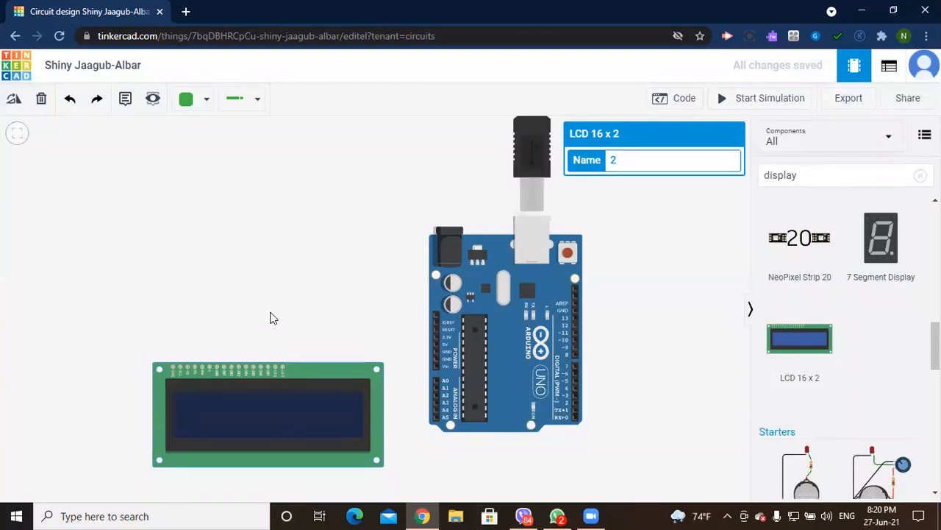
left_click(174, 369)
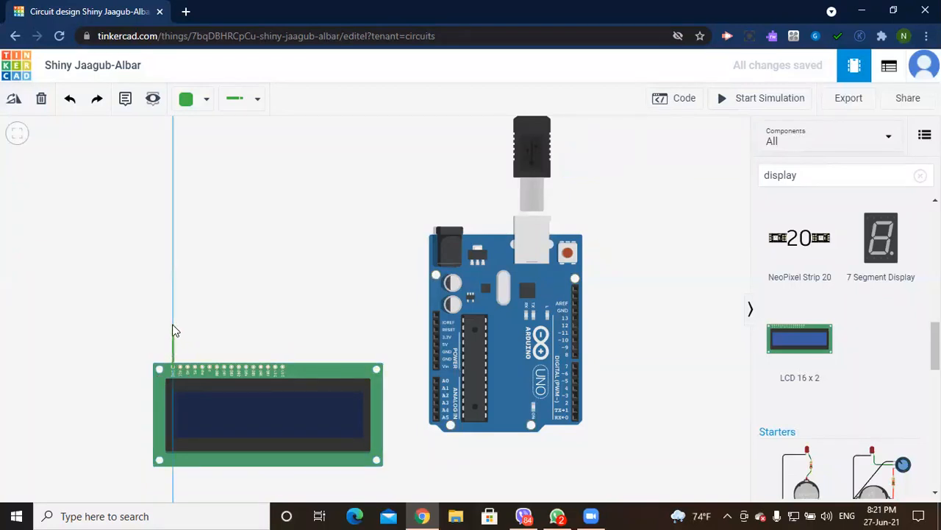
left_click(174, 328)
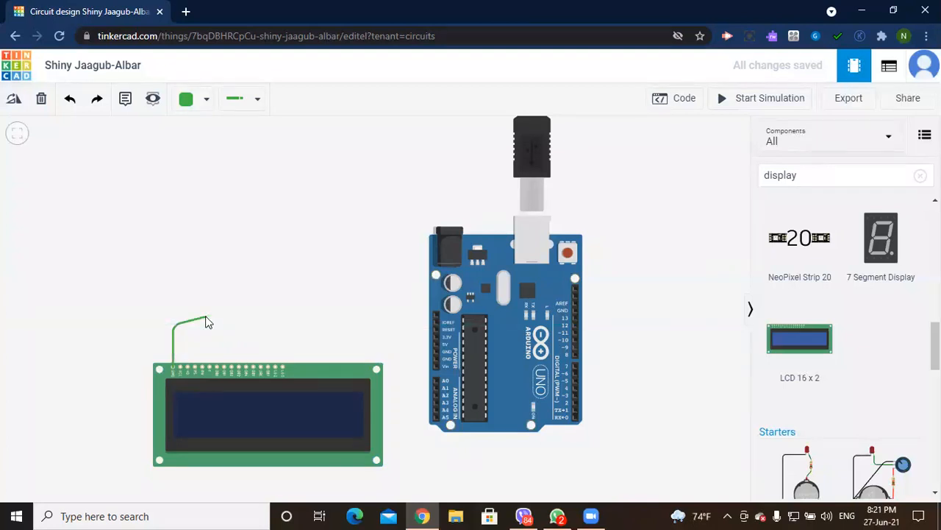
key("Escape")
Step: Move the Arduino higher and connect the LCD's Ground pin to the Arduino's power-side GND pin with a black, right-angled wire
left_click_drag(464, 300, 448, 213)
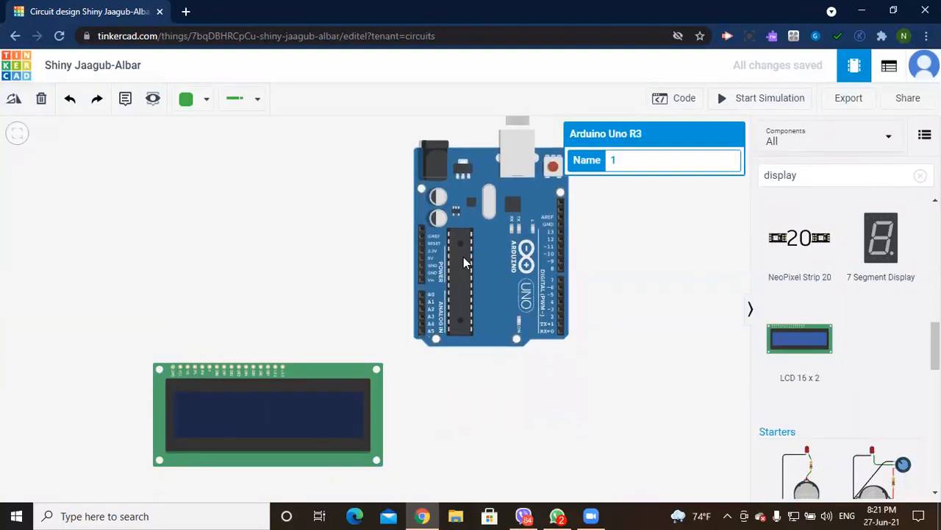
left_click(172, 369)
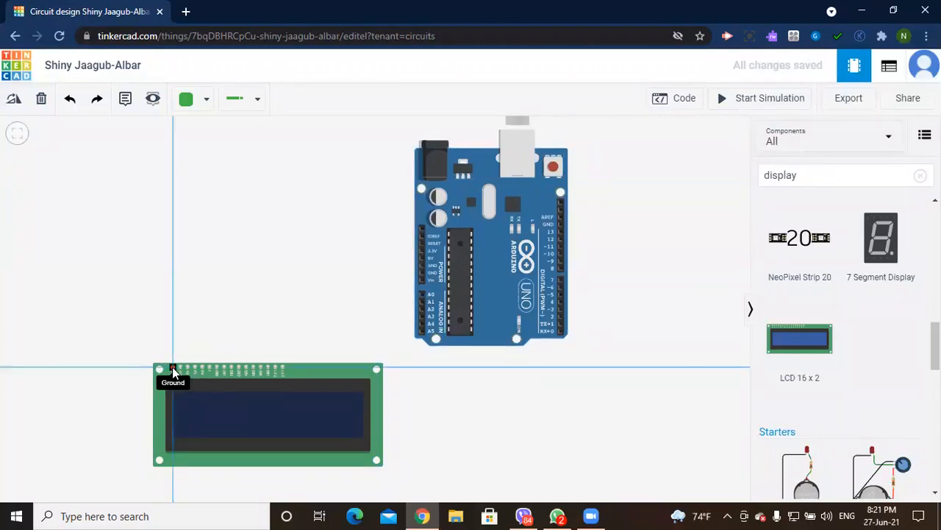
left_click(174, 265)
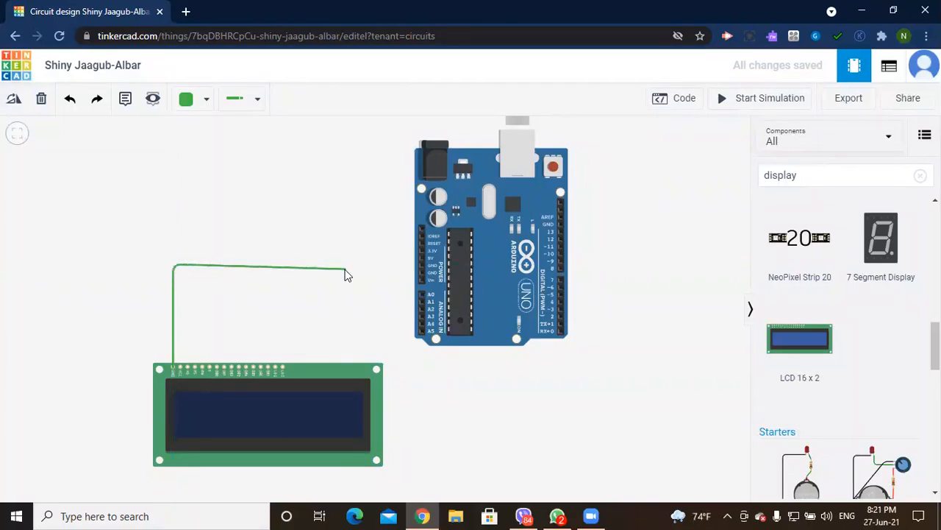
left_click(420, 266)
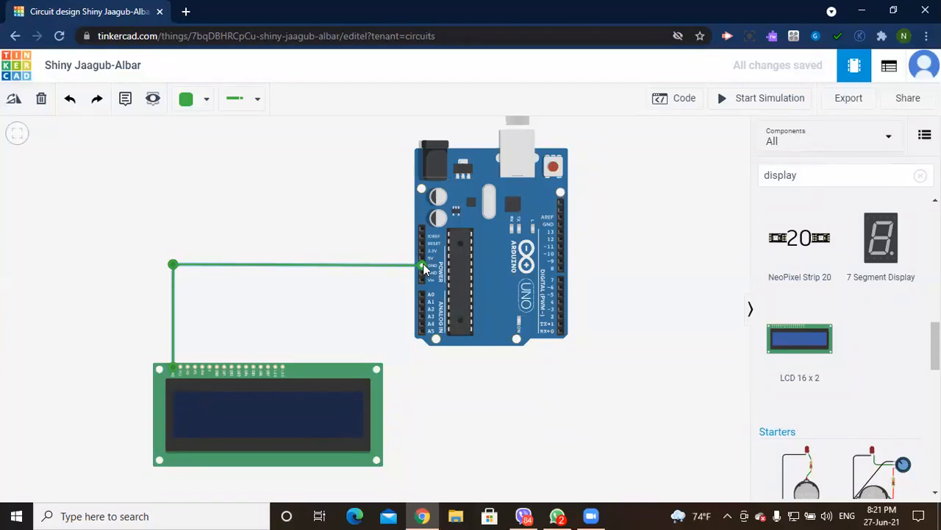
left_click(206, 100)
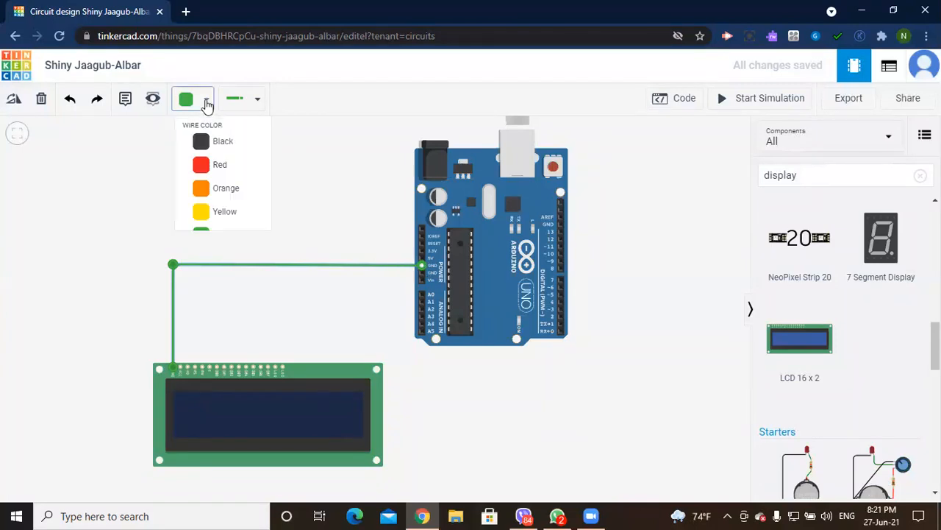
left_click(220, 144)
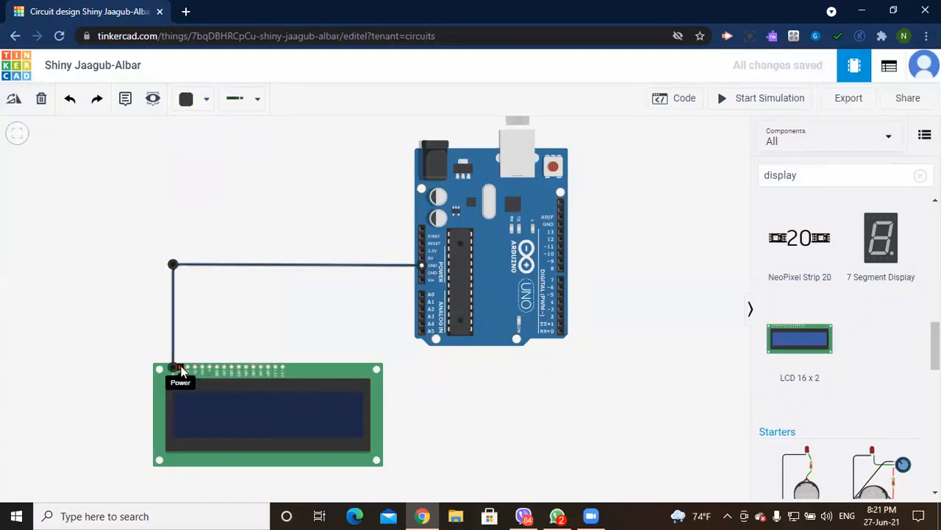
Step: Connect the LCD's Power pin to the Arduino's 5V pin with a red wire bent just above the ground wire
left_click(182, 370)
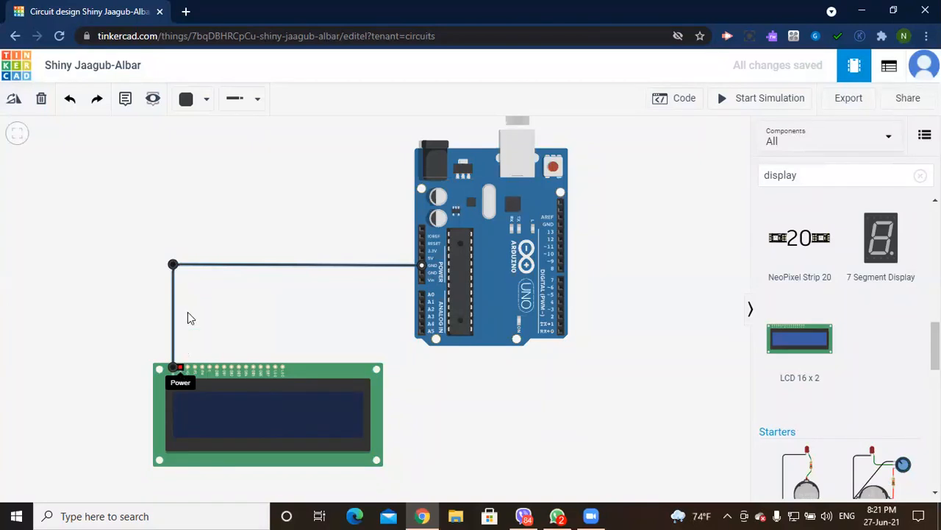
left_click(178, 256)
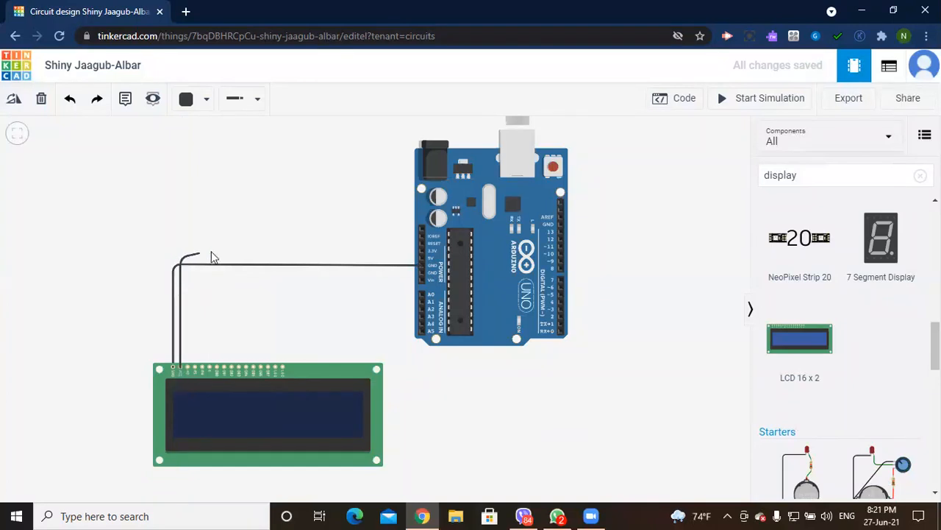
left_click(421, 258)
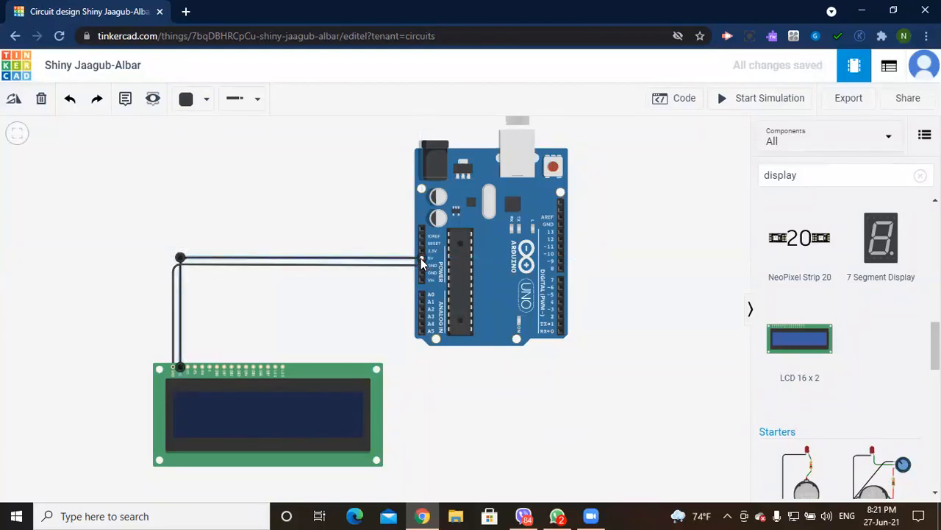
left_click(206, 100)
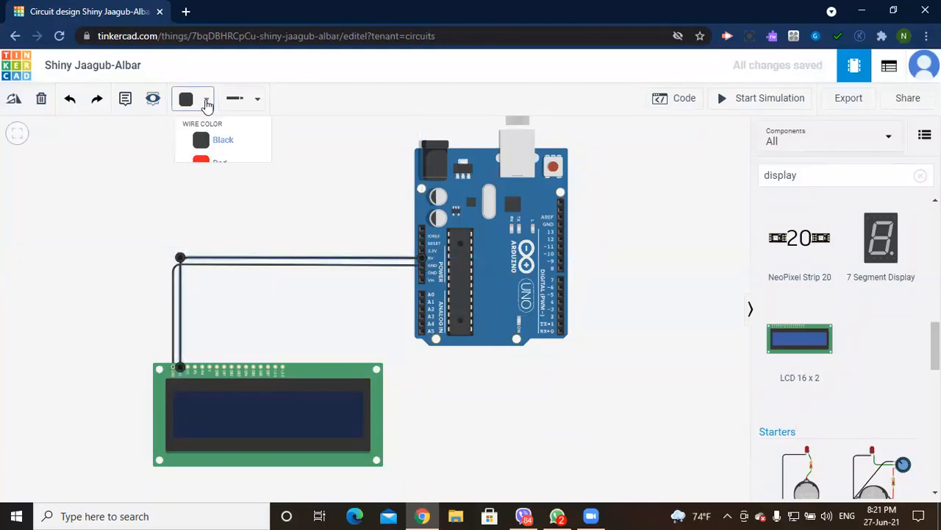
left_click(217, 178)
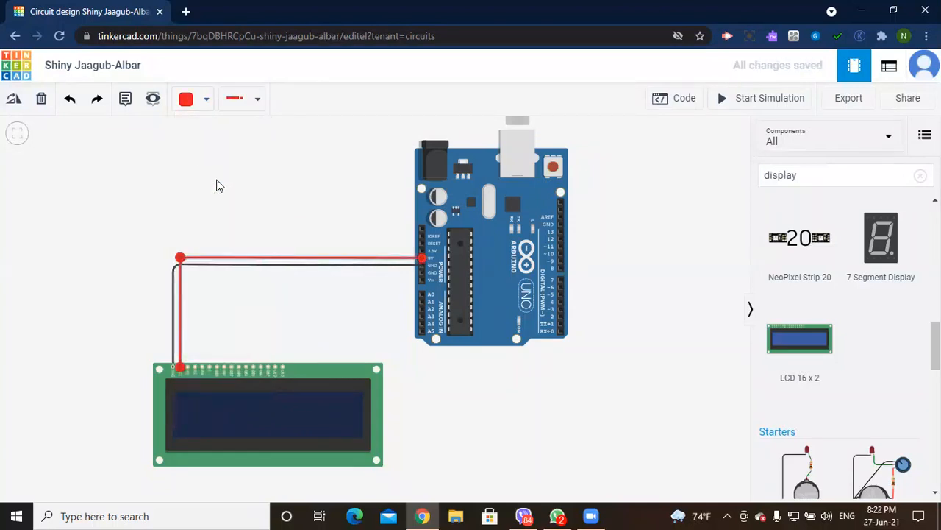
Step: List all components again and place a resistor upright on the LCD's third pin, beside the red power wire
left_click(804, 148)
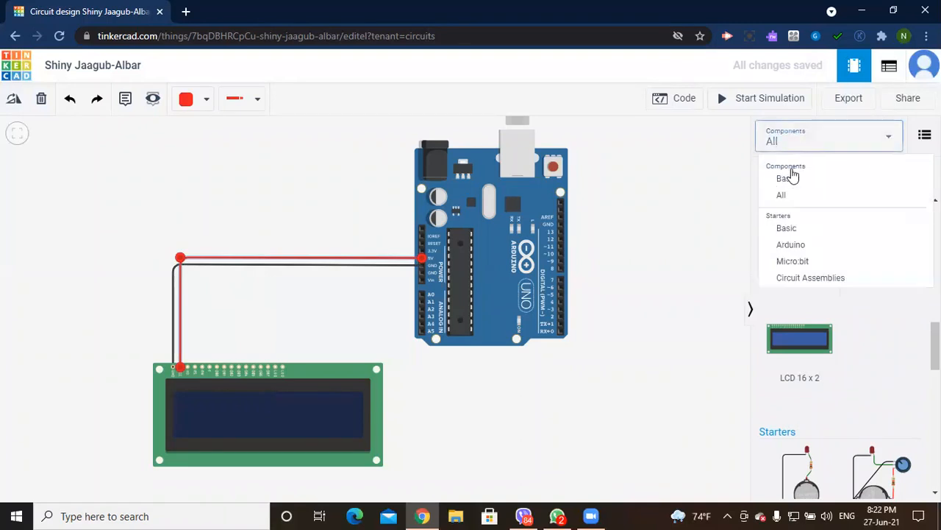
left_click(784, 204)
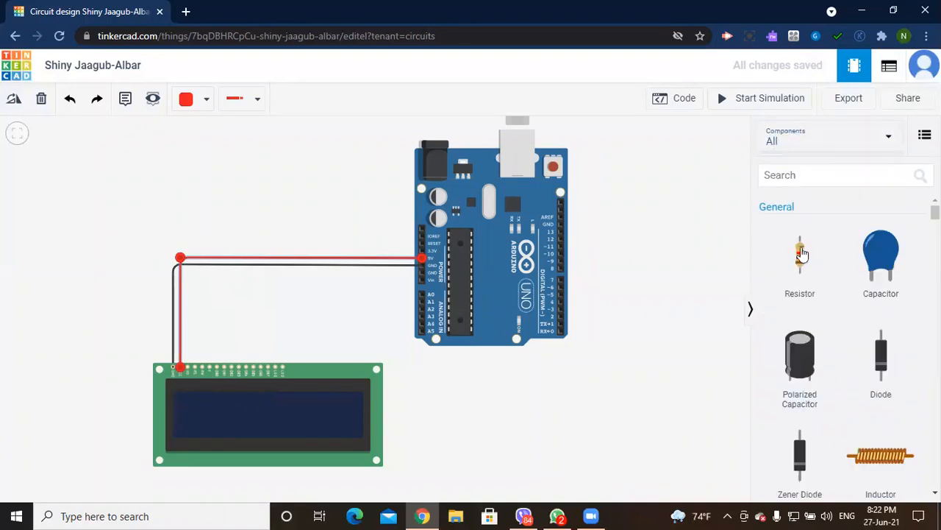
left_click(187, 354)
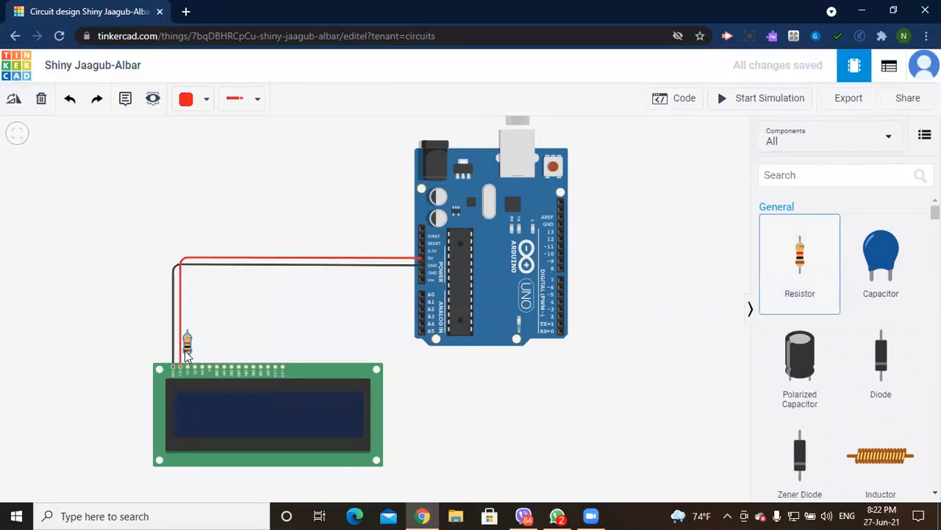
left_click(186, 354)
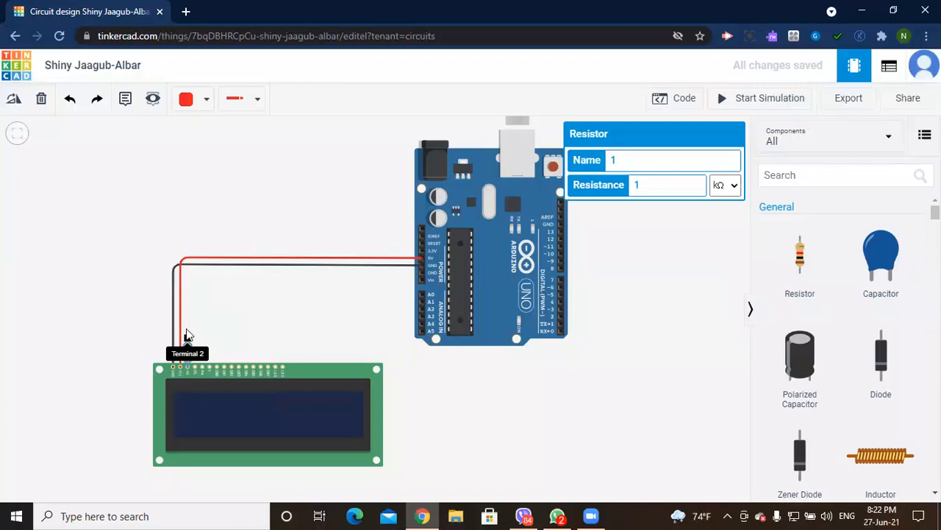
left_click(187, 333)
left_click(180, 336)
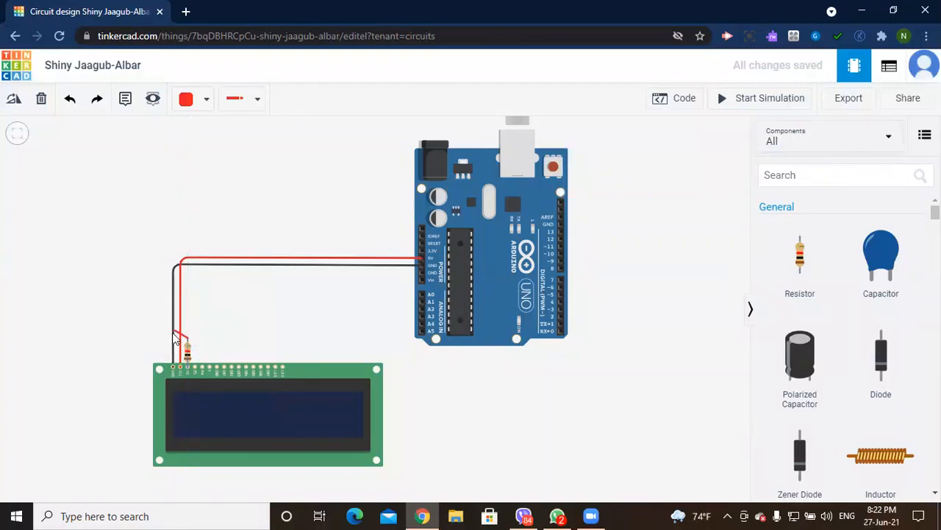
key("Escape")
Step: Connect the resistor's upper terminal to the LCD's Ground pin with a black wire routed at right angles
left_click(187, 335)
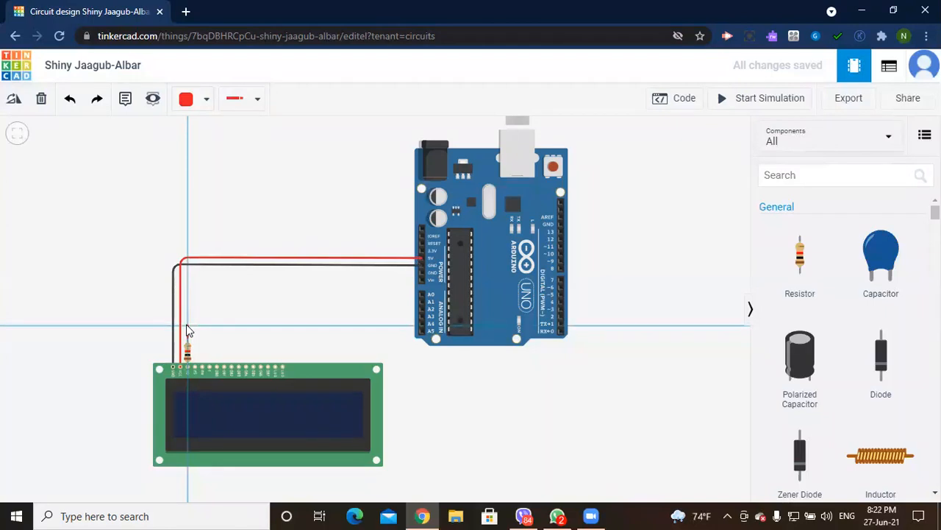
left_click(186, 326)
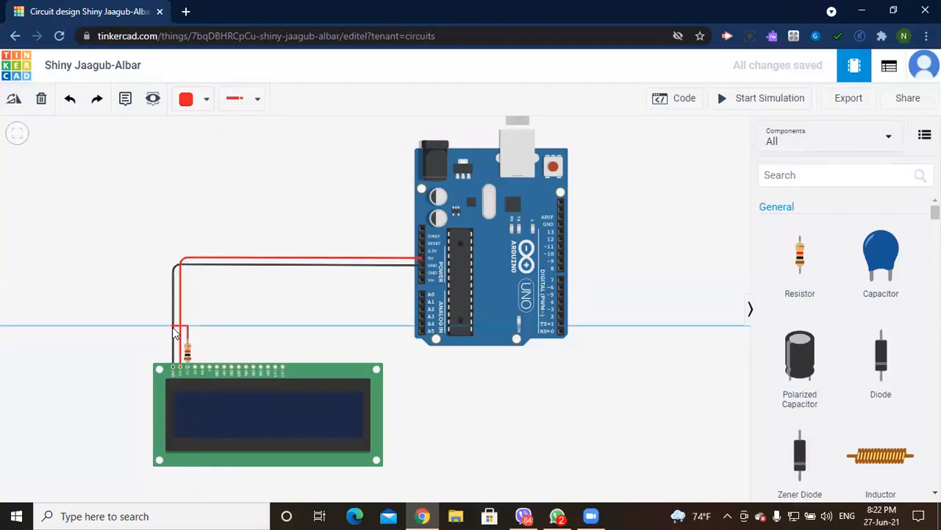
left_click(175, 330)
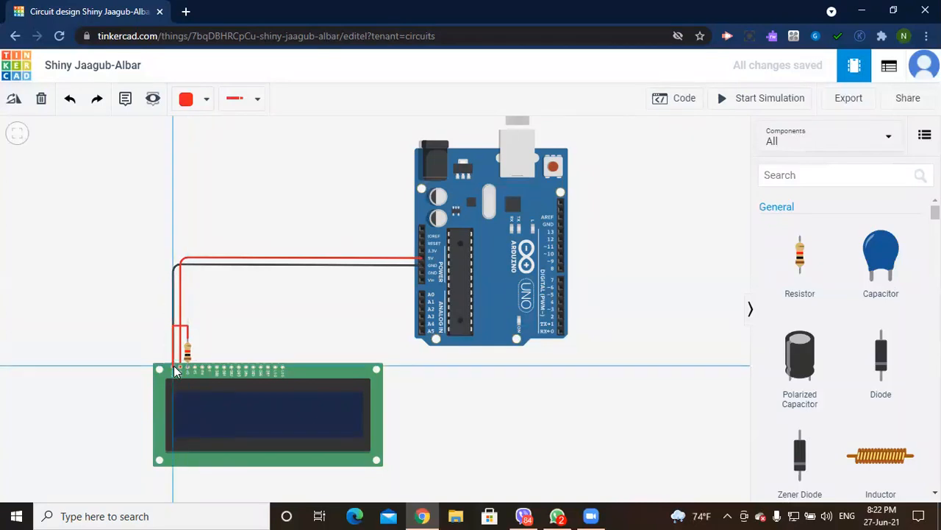
left_click(173, 369)
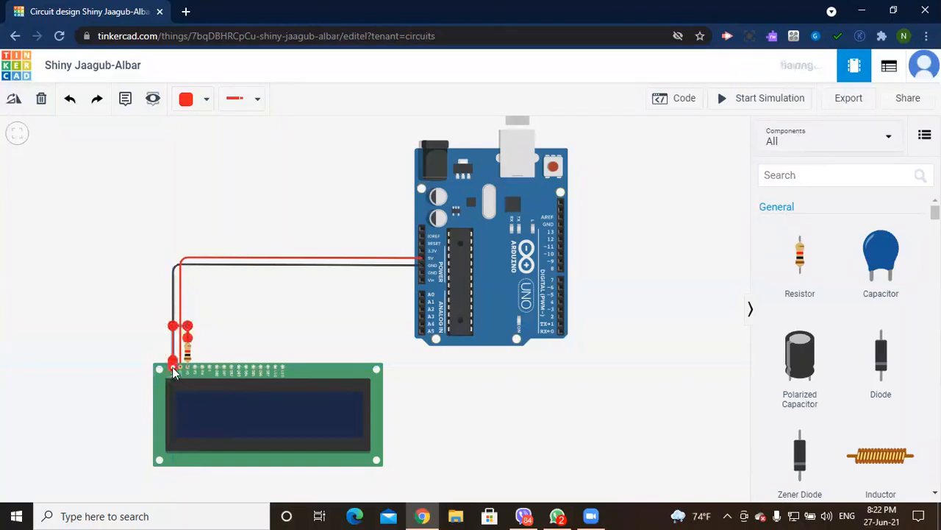
left_click(144, 324)
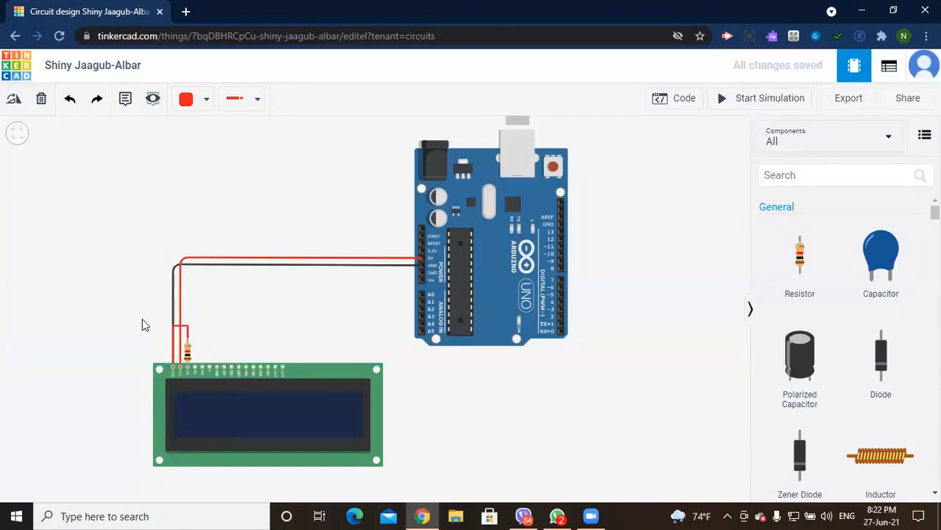
left_click(183, 324)
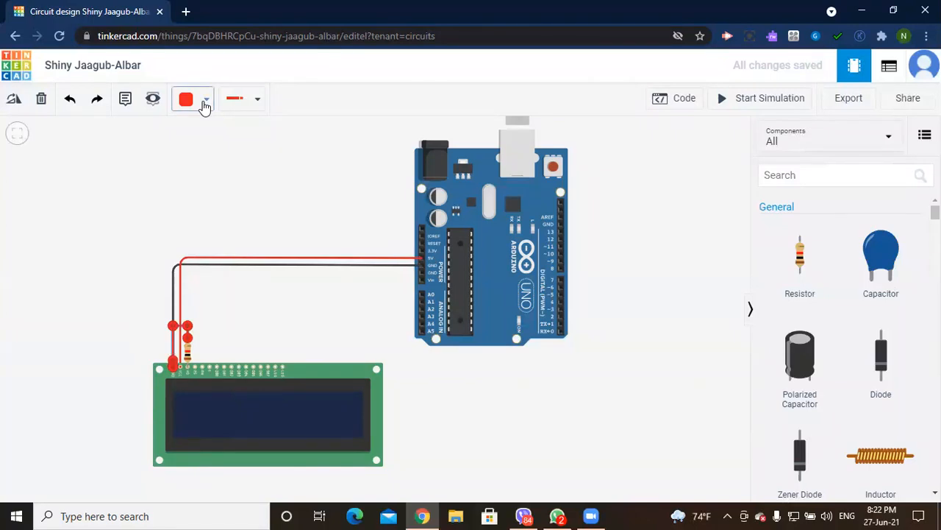
left_click(205, 103)
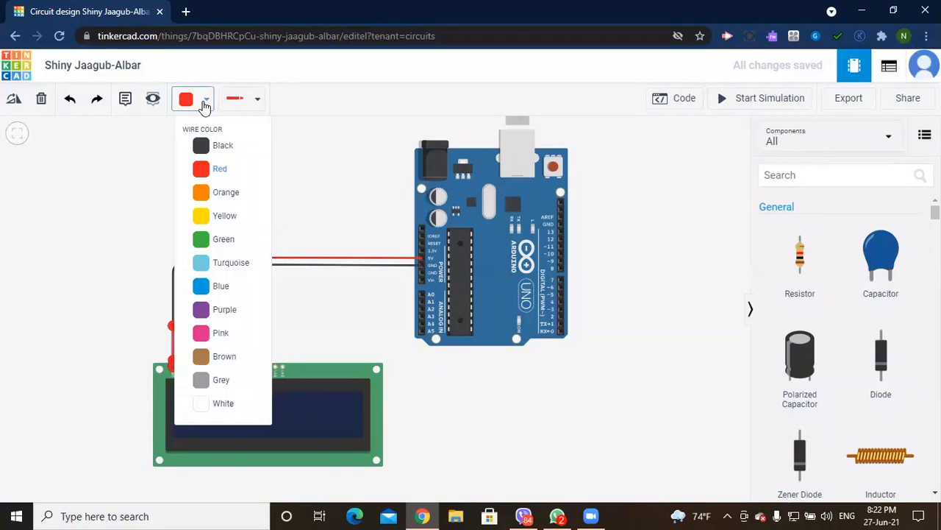
left_click(200, 145)
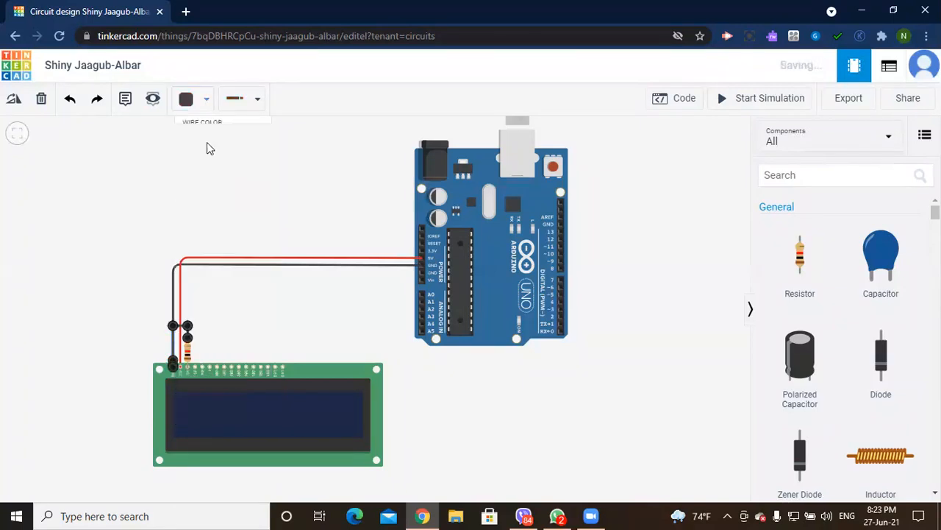
left_click(207, 331)
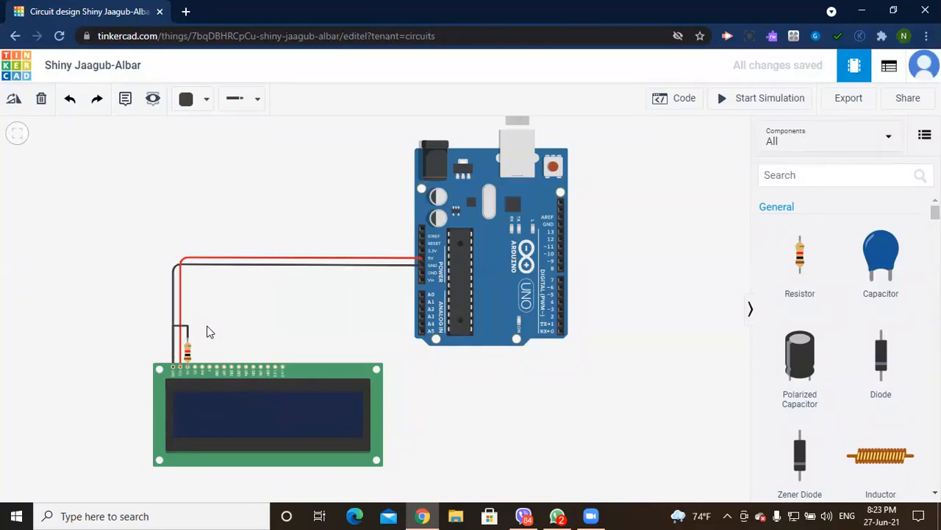
Step: Connect the LCD's fourth pin to the Arduino's A0 pin with a green wire, straightening its bend to a right angle
left_click(196, 369)
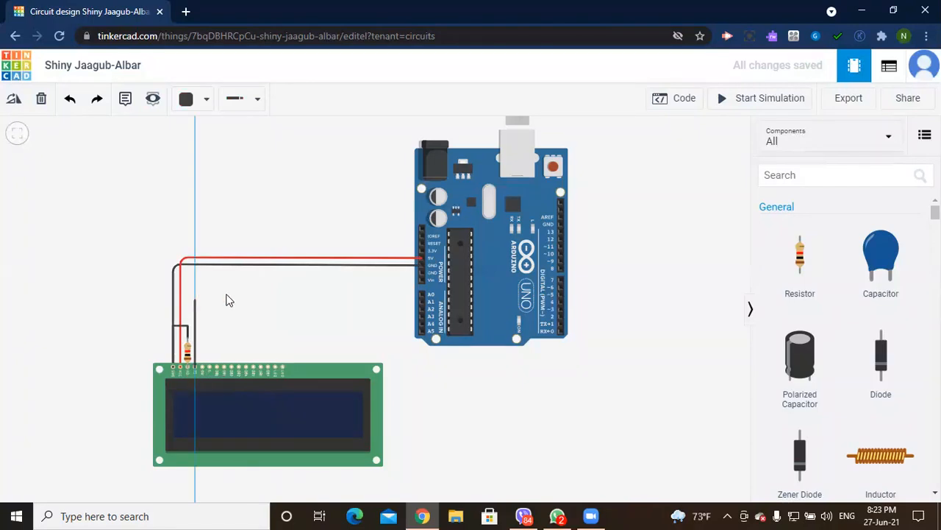
left_click(422, 296)
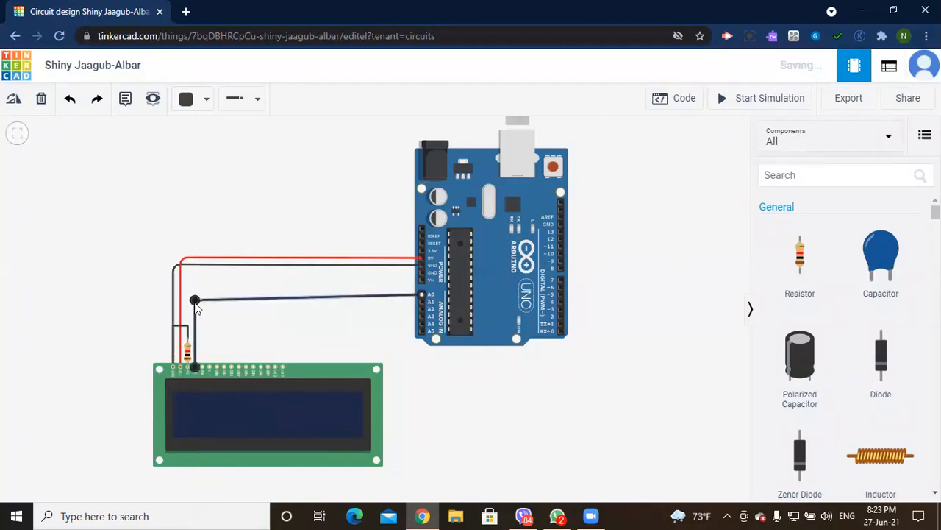
left_click_drag(195, 300, 196, 297)
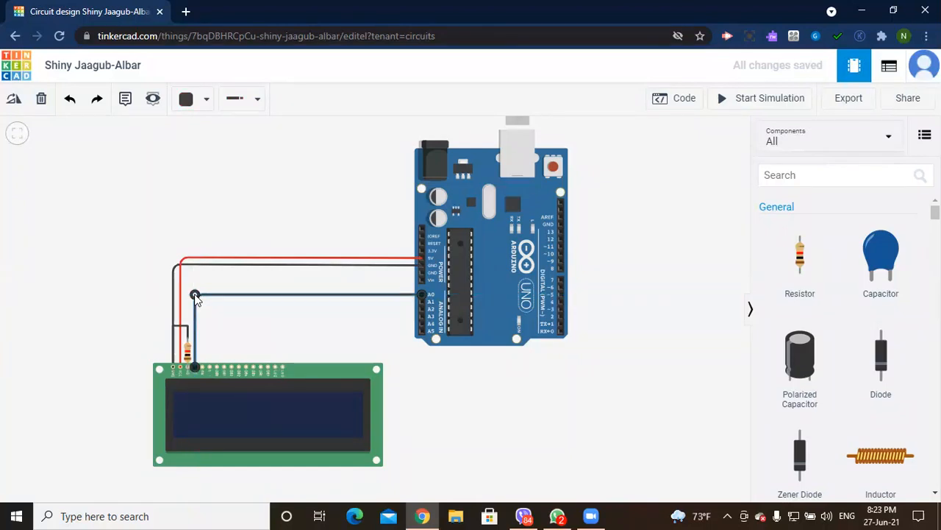
left_click(209, 101)
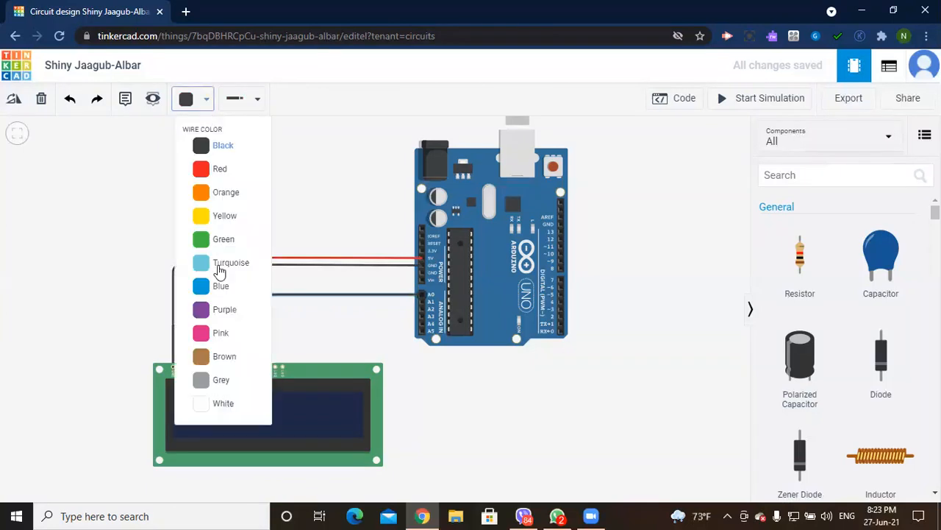
left_click(222, 245)
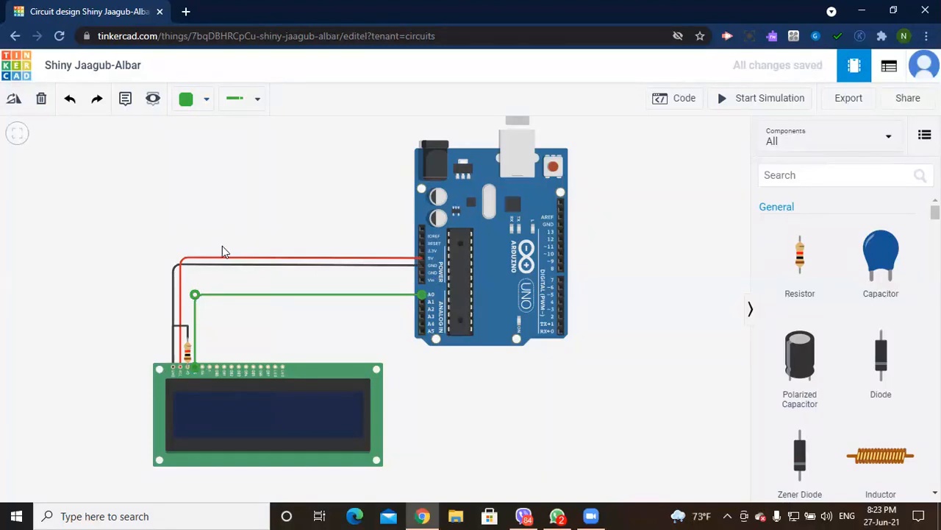
Step: Connect the LCD's fifth pin to its Ground pin with a black wire routed just above the pin row
left_click(202, 366)
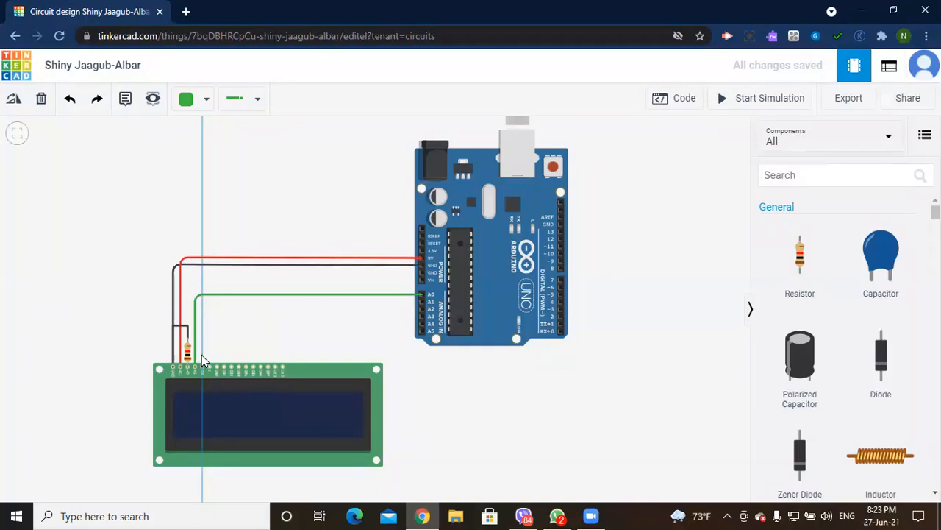
left_click(203, 357)
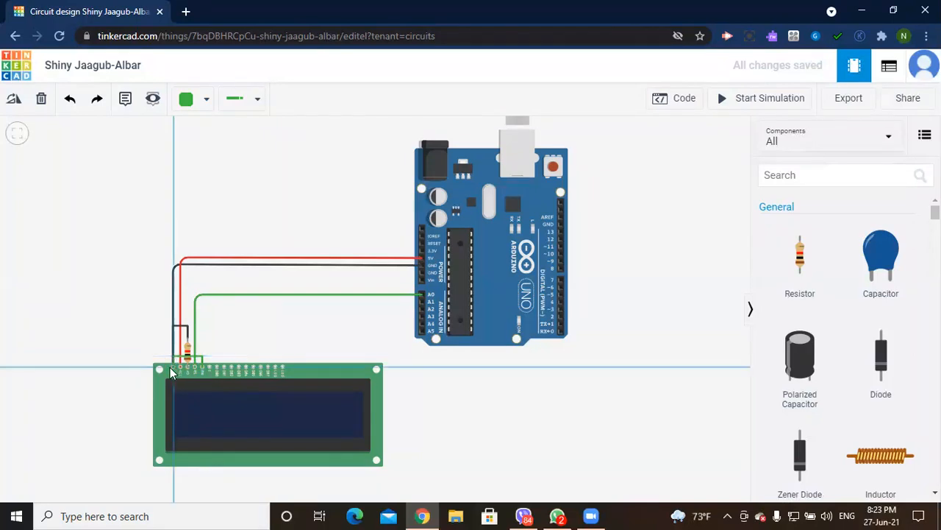
left_click(145, 356)
left_click(171, 370)
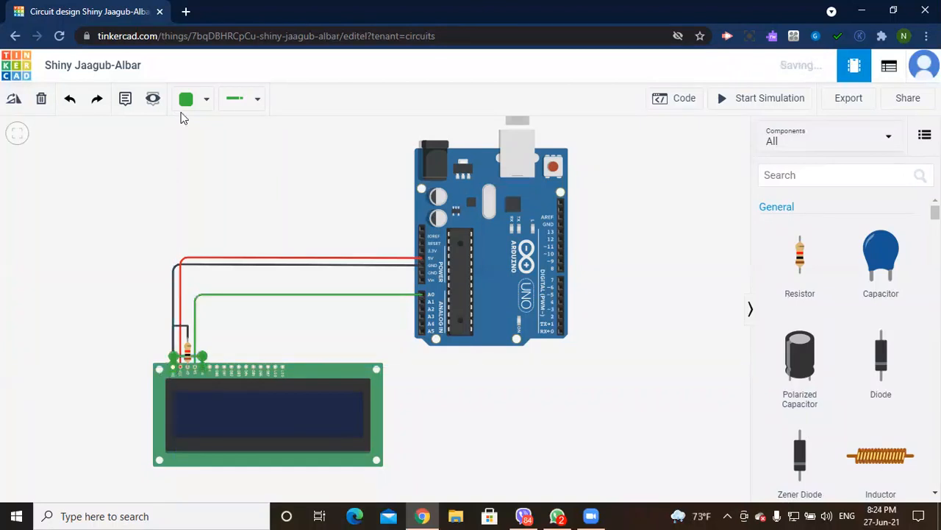
left_click(207, 103)
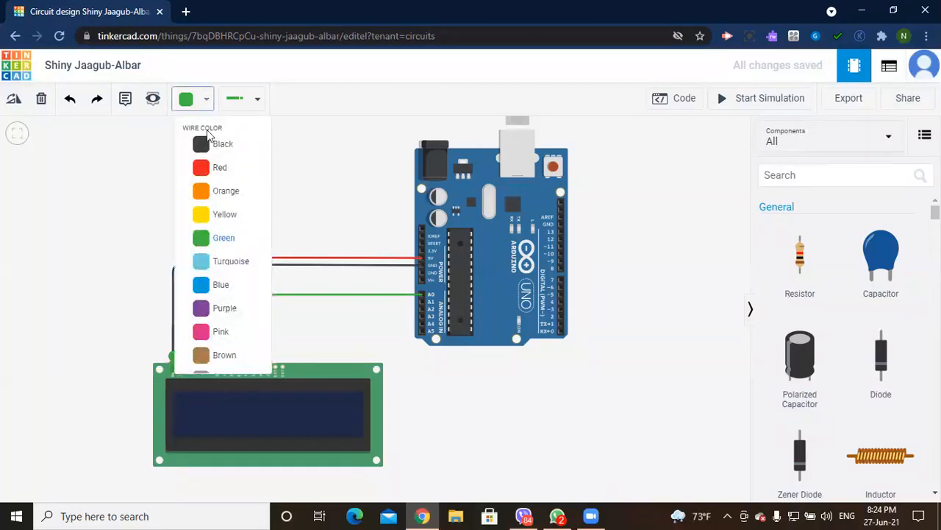
left_click(210, 324)
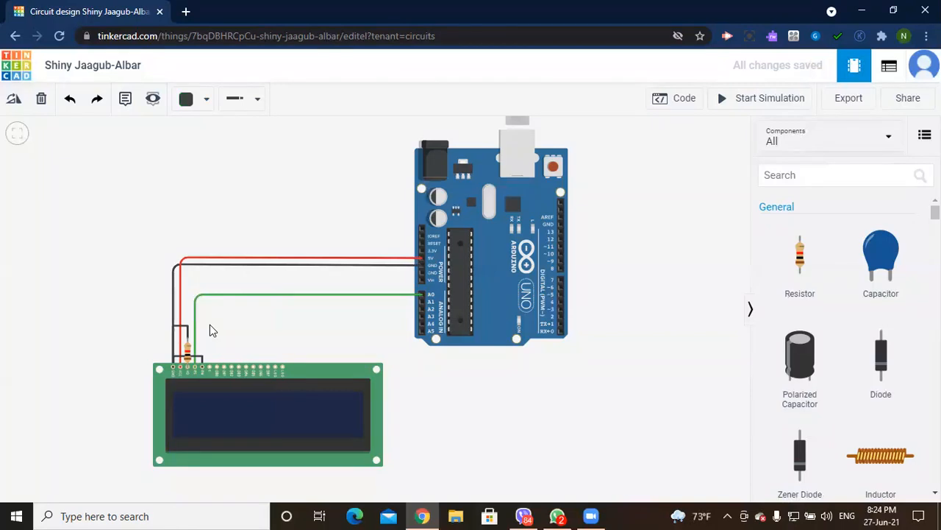
Step: Connect the LCD's sixth pin to the Arduino's A1 pin with an orange wire bent just below the green one
left_click(208, 365)
left_click(209, 302)
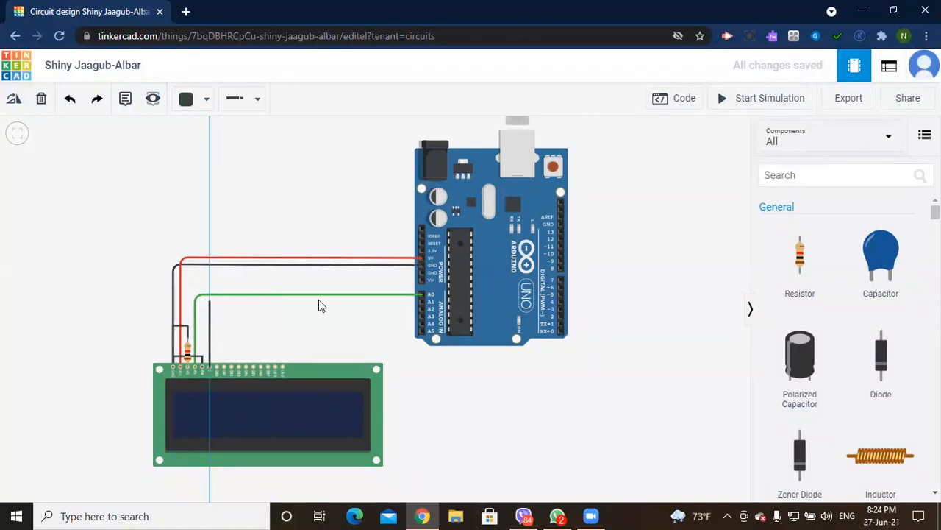
left_click(423, 308)
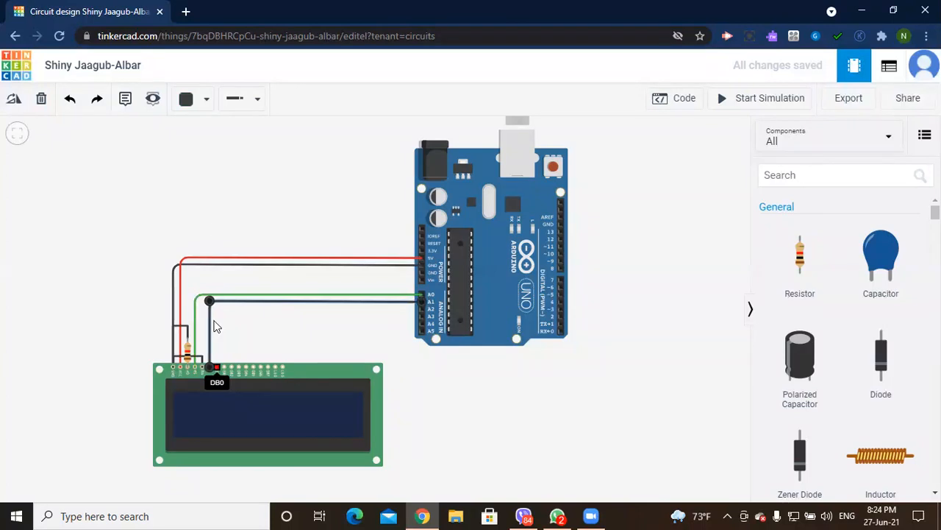
left_click(207, 193)
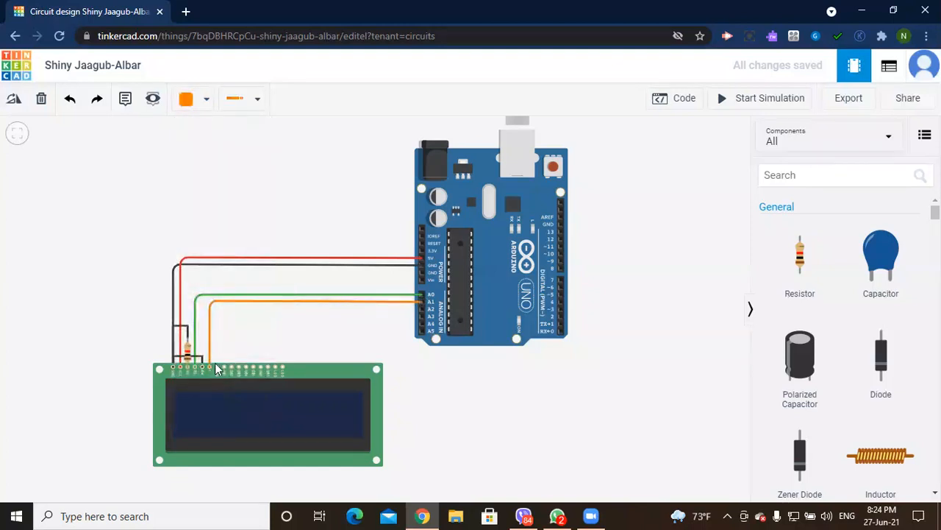
Step: Connect the LCD's last pin to its fifth pin with a black wire running just above the pin row
left_click(216, 364)
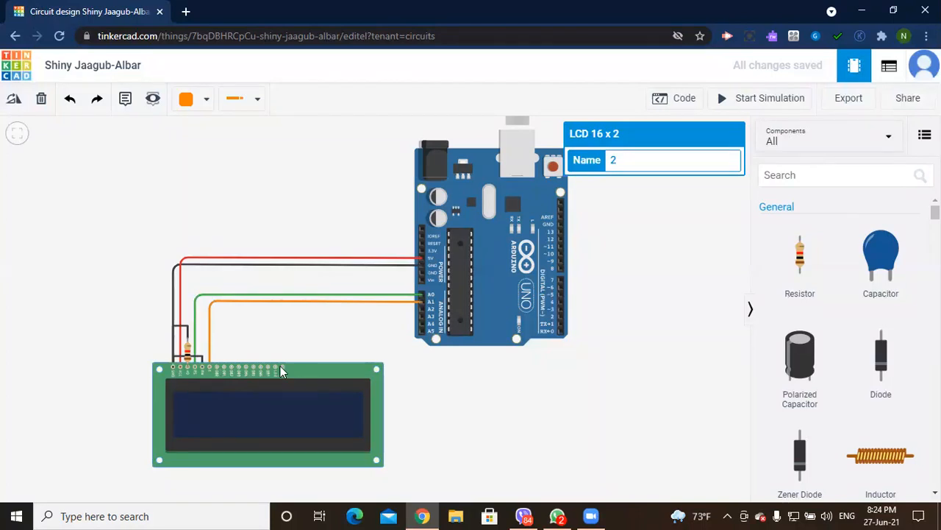
left_click_drag(283, 361, 204, 371)
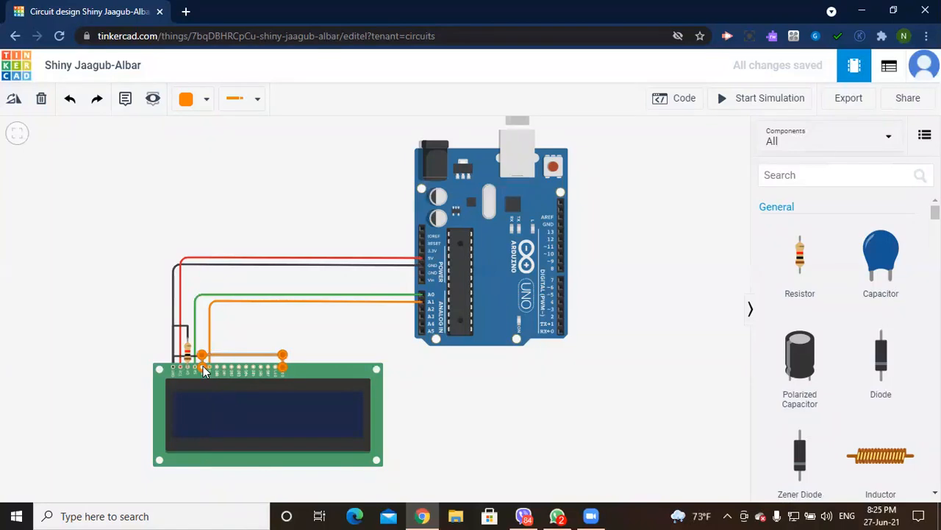
left_click(209, 153)
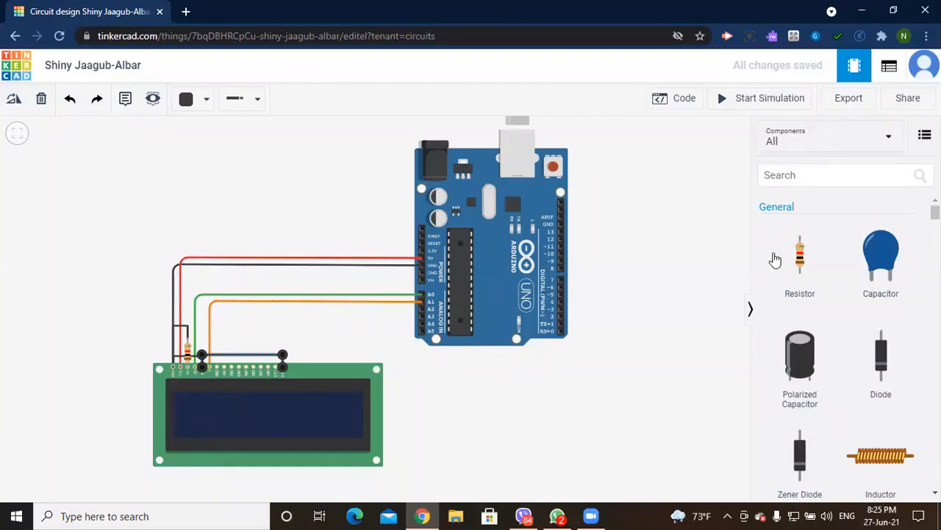
Step: Place a second resistor upright on the LCD's second-to-last pin and set its resistance to 220 Ω
left_click_drag(800, 258, 276, 356)
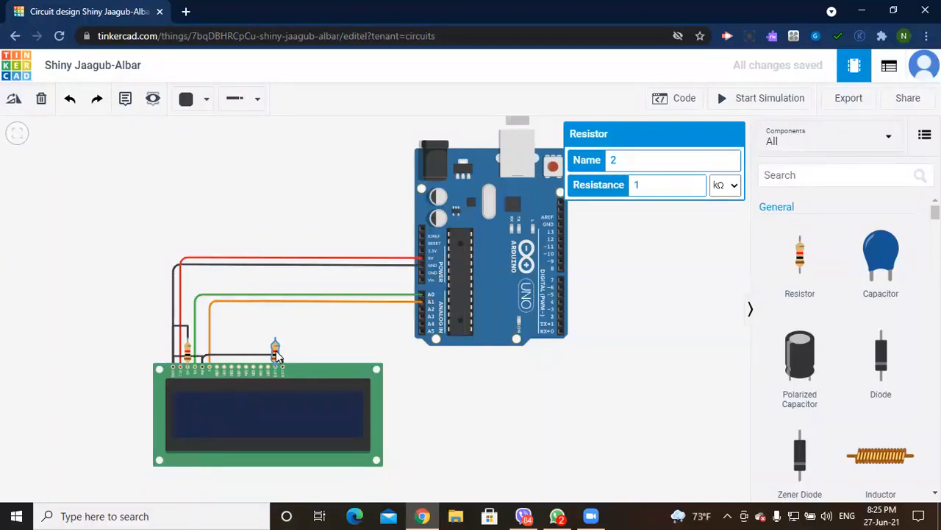
left_click(663, 184)
key("BackSpace")
type("220")
left_click(731, 185)
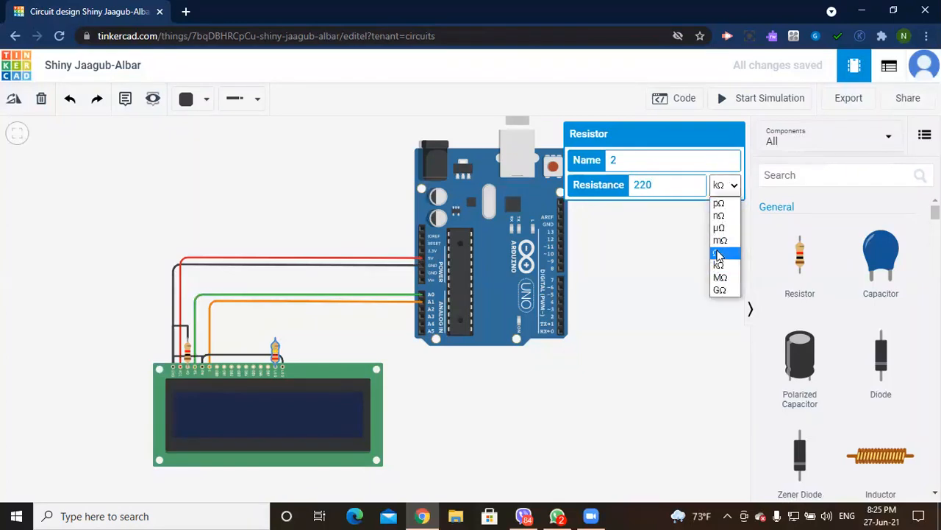
left_click(719, 254)
left_click(720, 256)
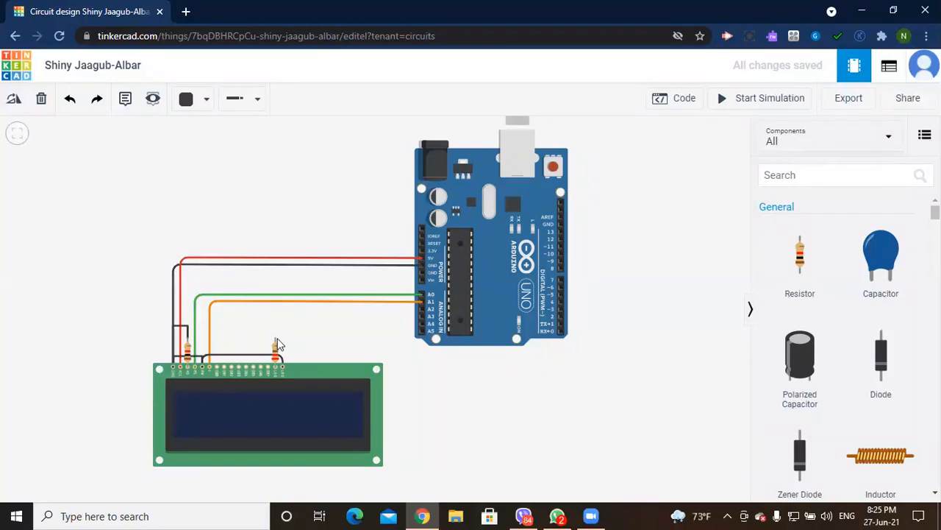
Step: Connect the upper end of the second resistor to the Arduino's 5V pin with a red wire bent level with that pin
scroll(273, 329, "down", 1)
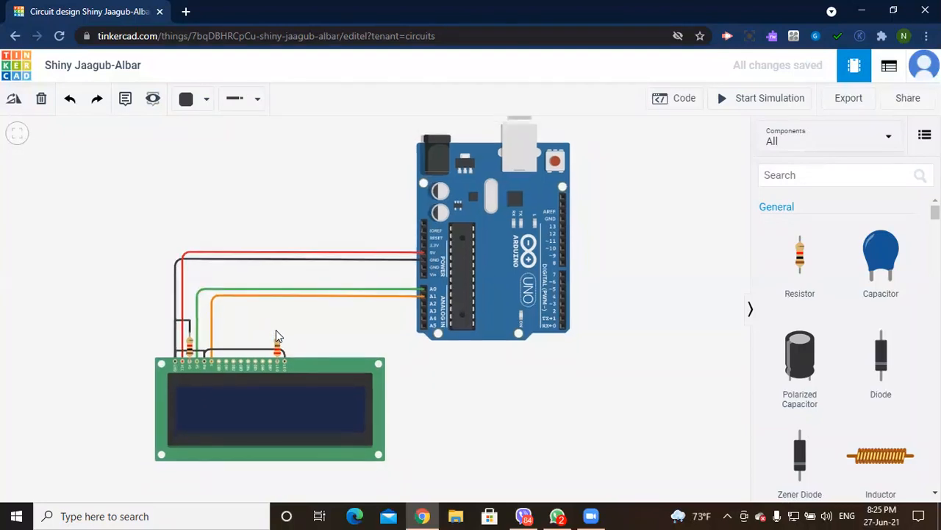
left_click(277, 335)
left_click(278, 257)
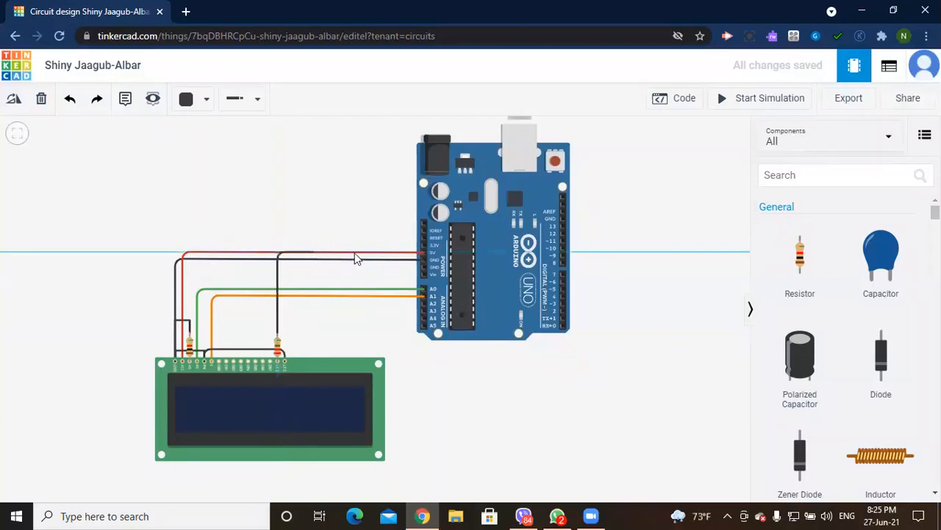
left_click(425, 253)
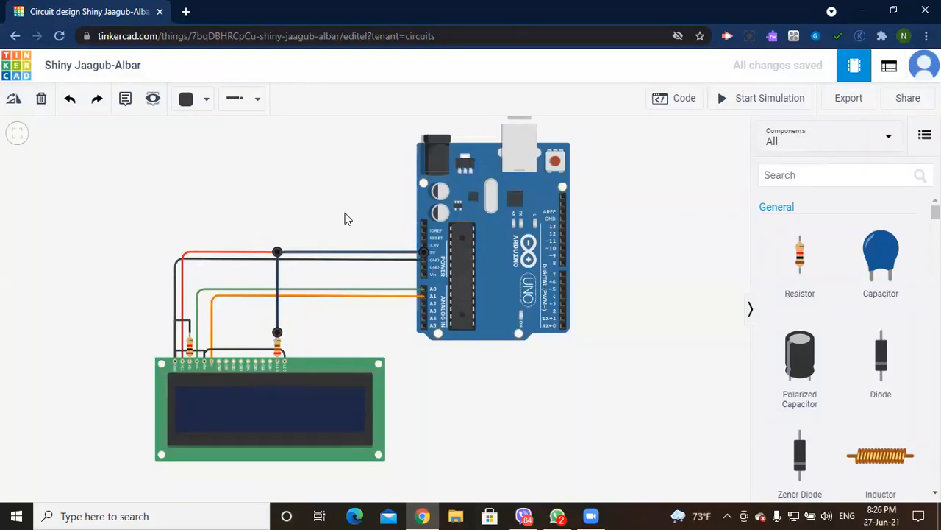
left_click(195, 108)
left_click(203, 167)
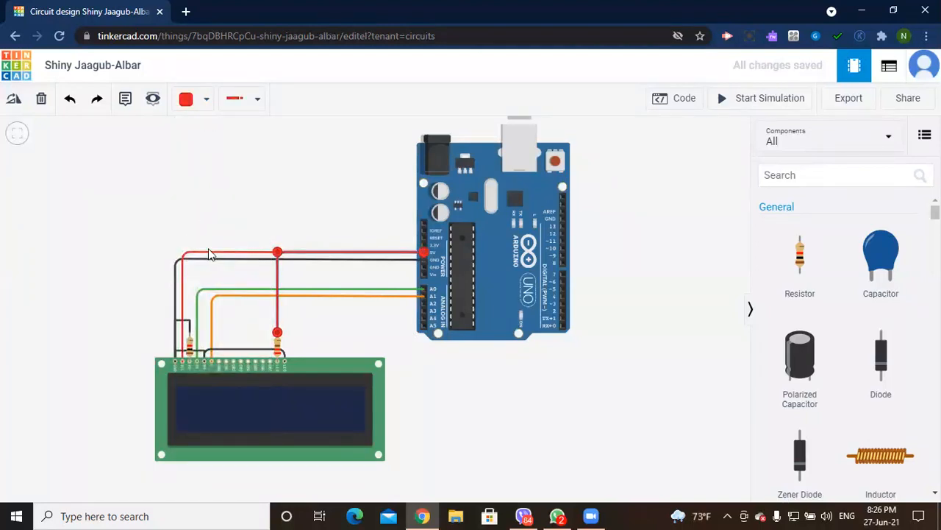
Step: Connect the LCD's third-to-last pin to the Arduino's A5 pin with a purple wire bent roughly level with A5
left_click(270, 365)
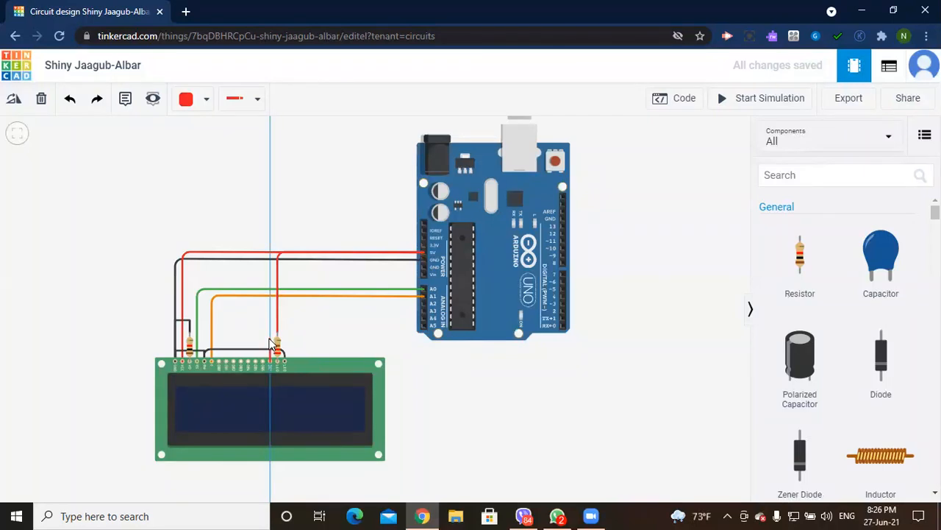
left_click(271, 340)
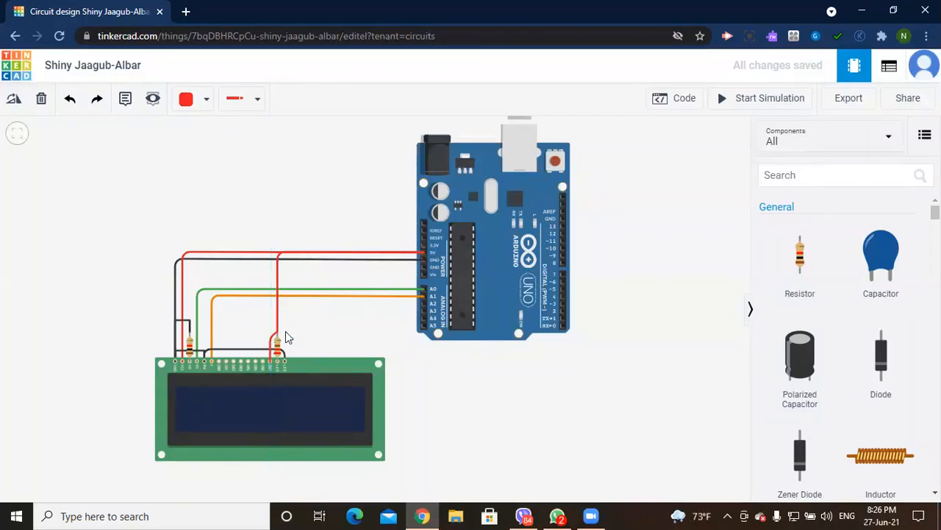
left_click(424, 323)
mouse_move(270, 340)
left_mouse_down()
mouse_move(268, 326)
mouse_move(272, 336)
left_mouse_up()
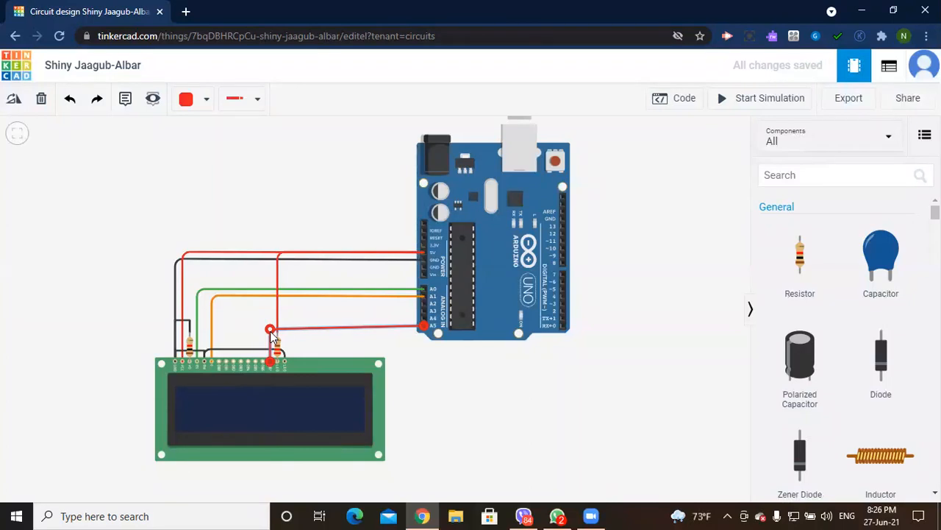
left_click(207, 101)
left_click(210, 309)
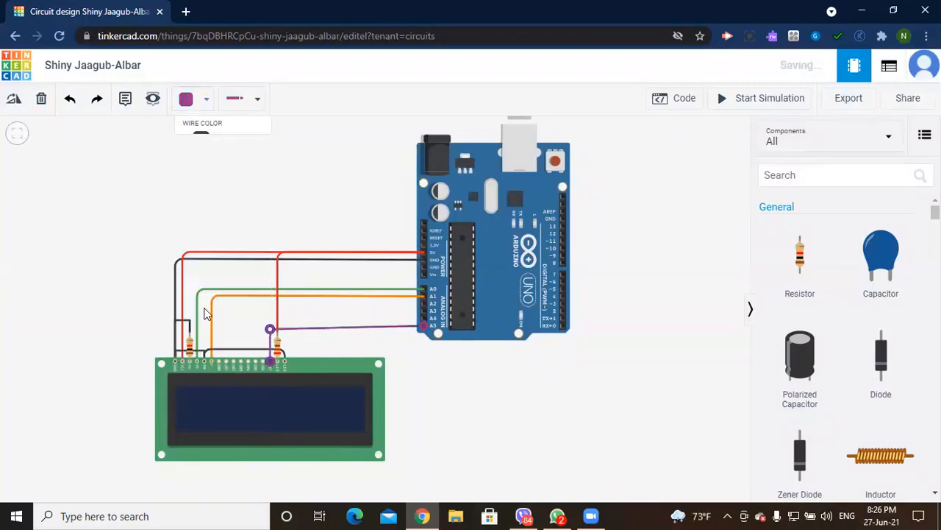
Step: Connect the LCD's fourth-to-last pin to the Arduino's A4 pin with a pink wire bent level with A4
left_click(262, 363)
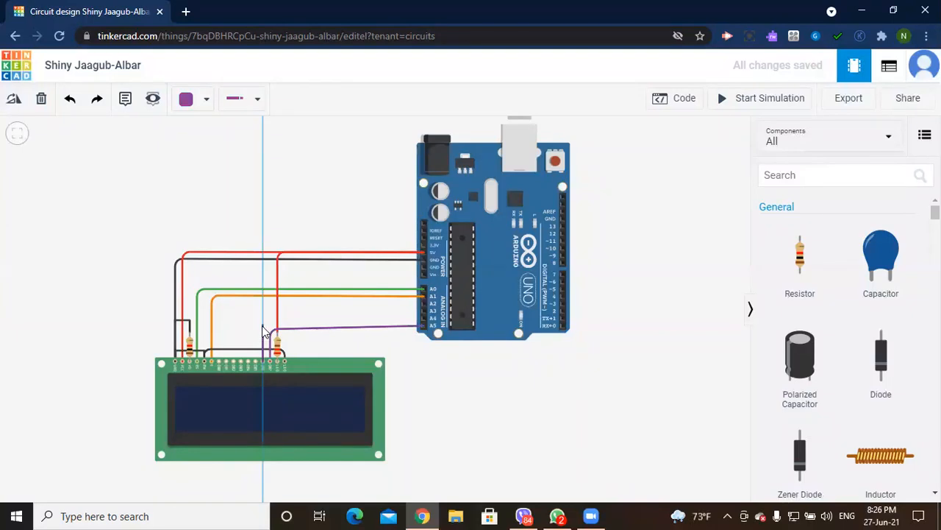
left_click(264, 328)
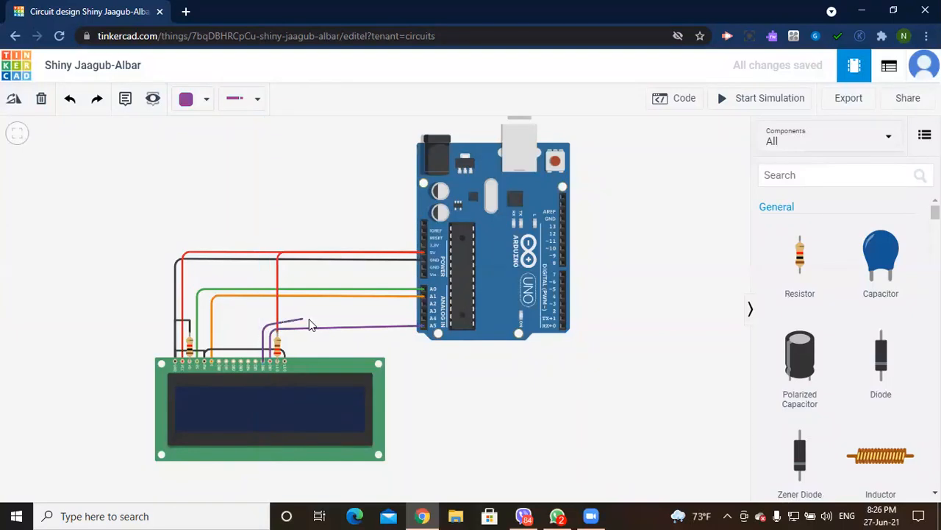
left_click(425, 318)
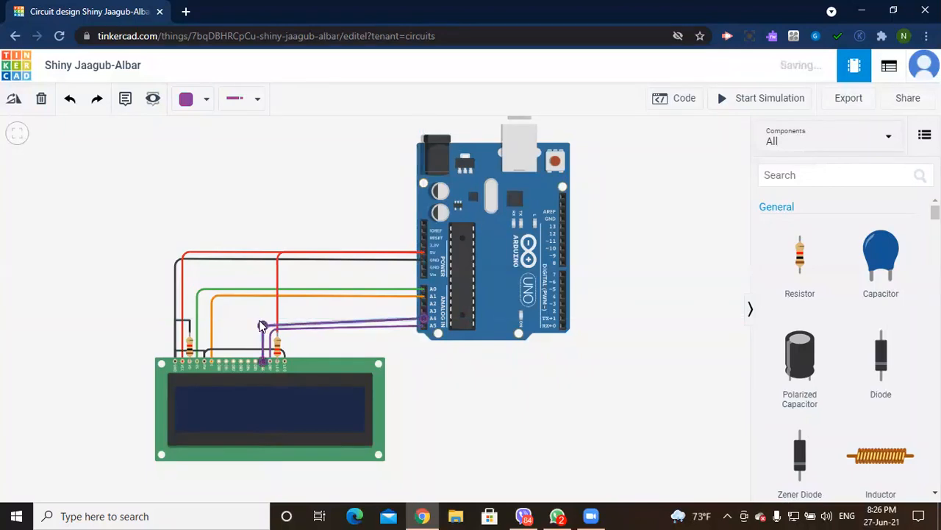
left_click_drag(263, 324, 262, 322)
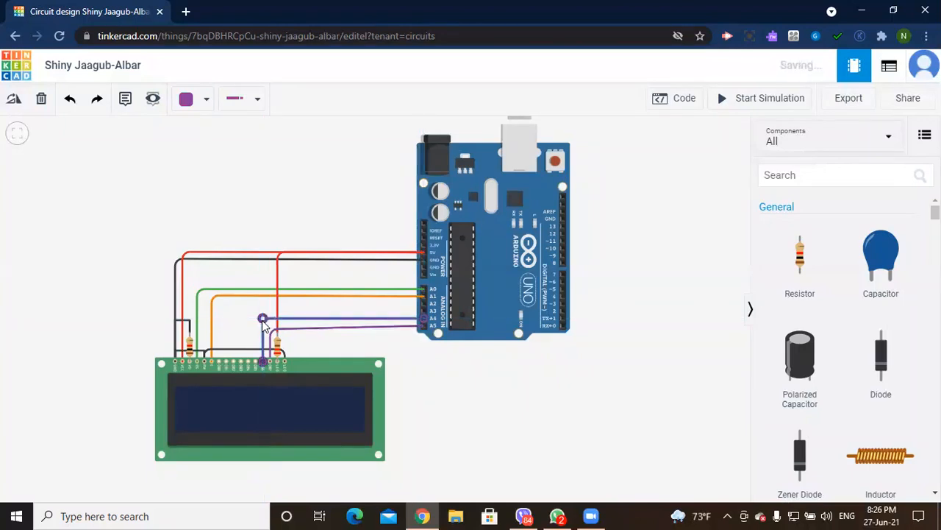
left_click(207, 98)
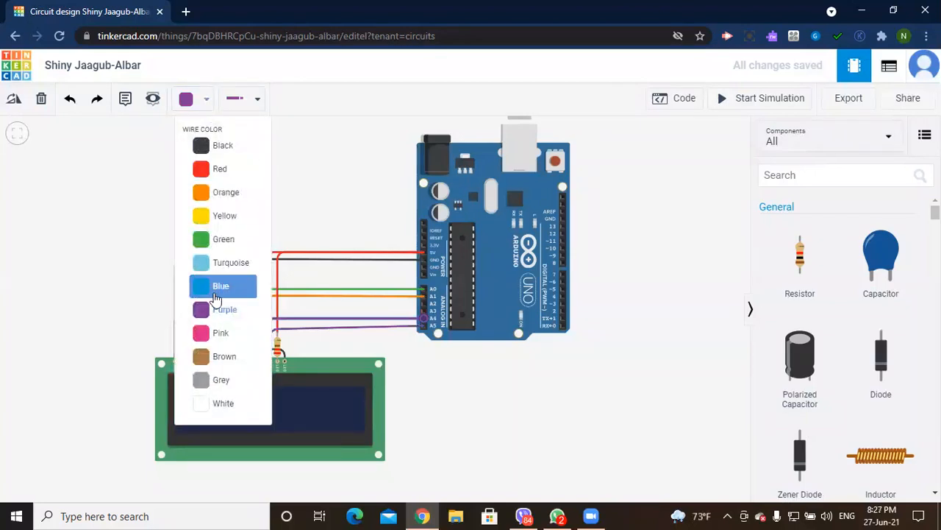
left_click(210, 333)
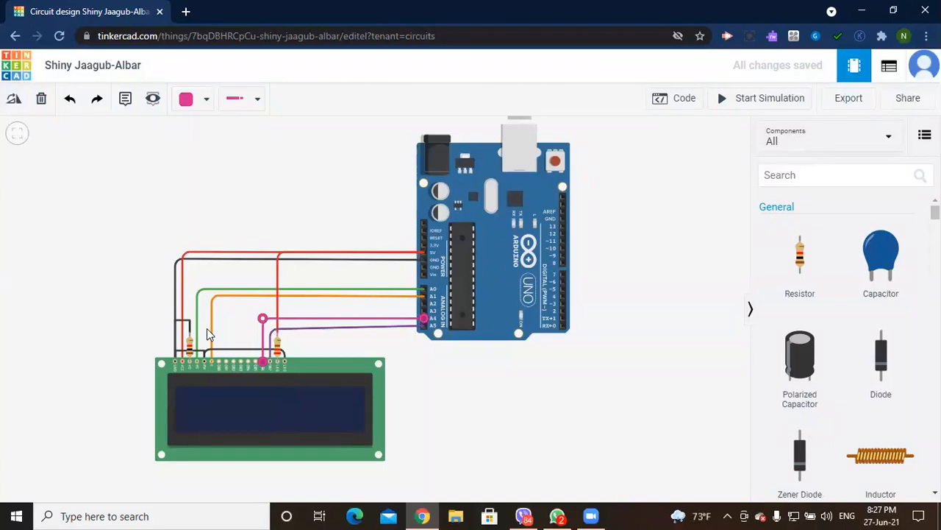
Step: Connect the LCD's fifth-to-last pin to the Arduino's A3 pin with a brown wire bent just above the pink one
left_click(257, 363)
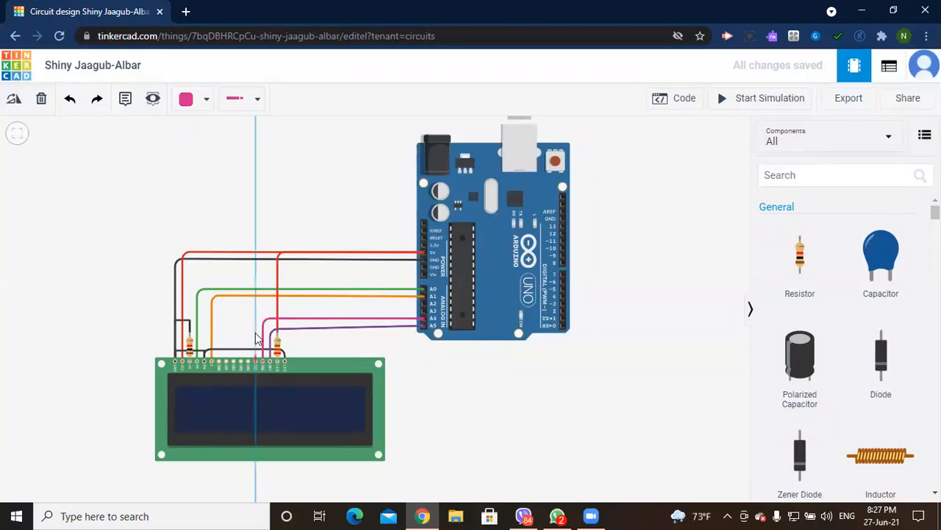
left_click(257, 315)
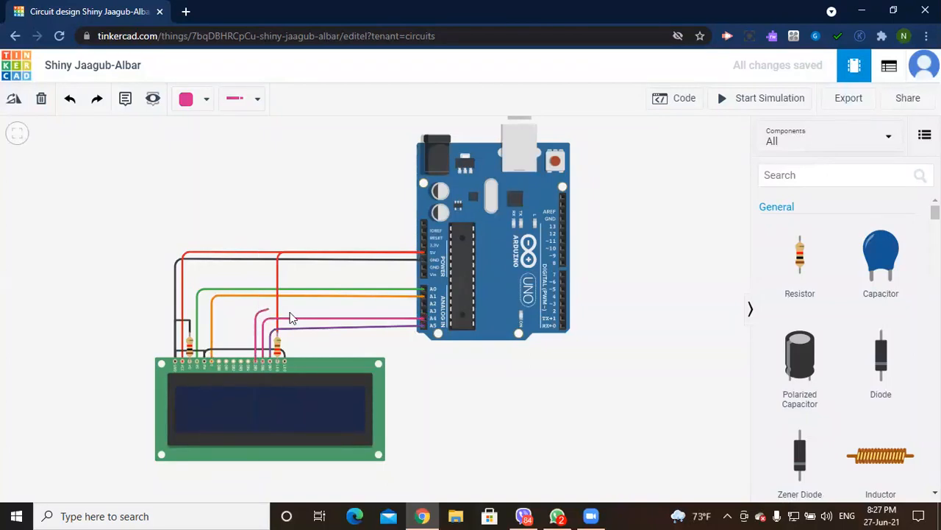
left_click(423, 309)
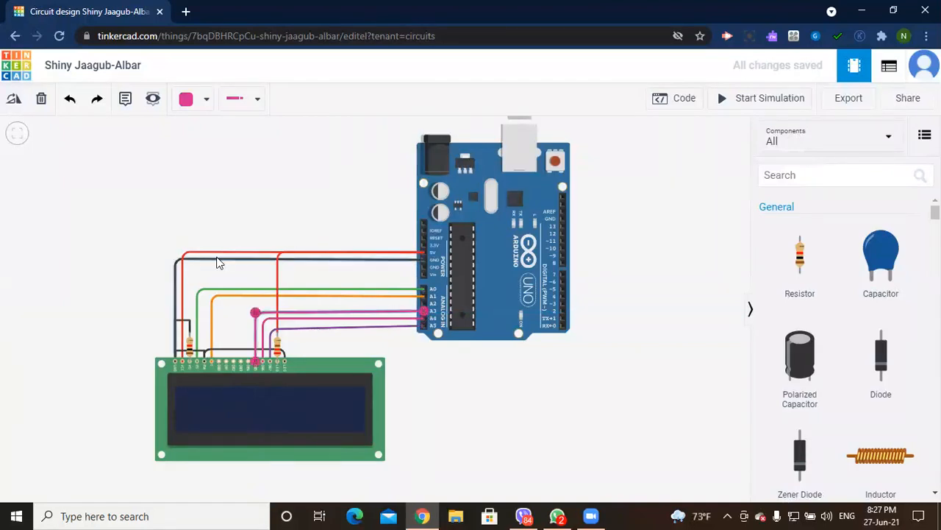
left_click(206, 100)
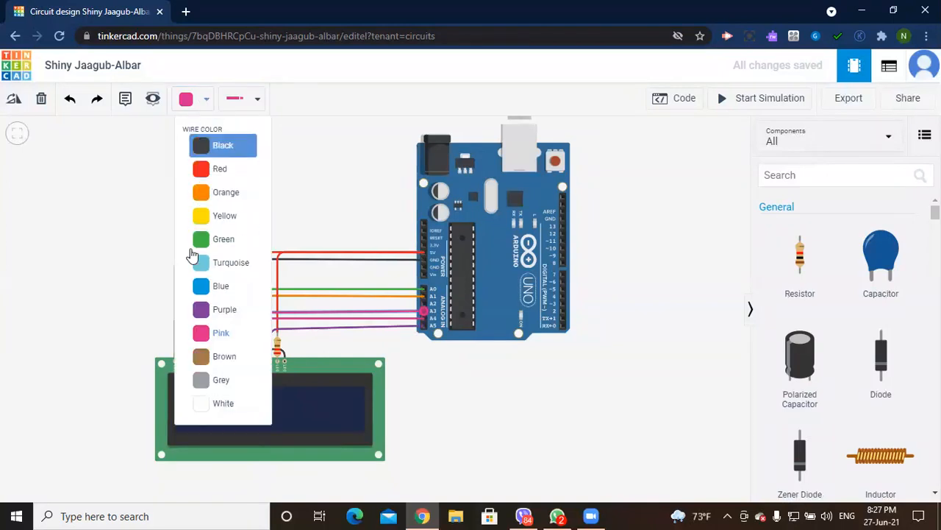
left_click(197, 358)
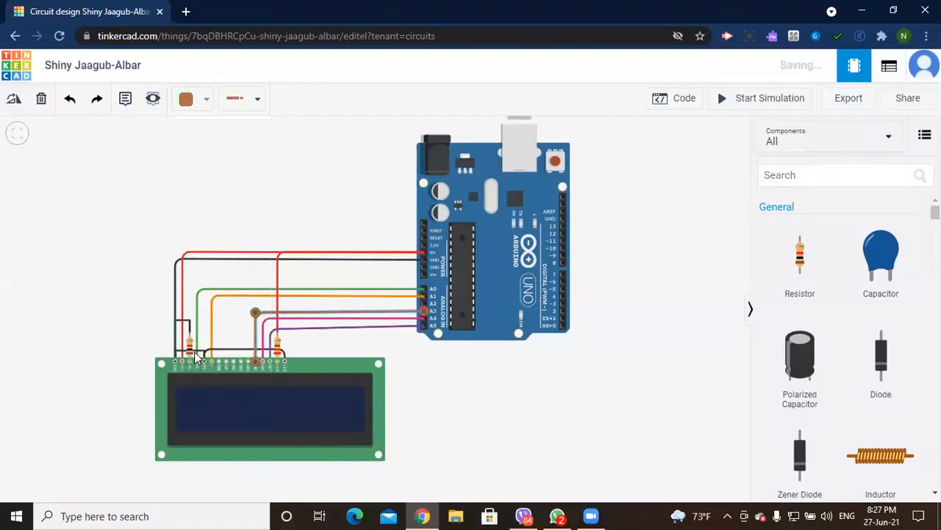
Step: Connect the LCD's DB4 pin to the Arduino's A2 pin with a black wire bent just above the brown one
left_click(250, 364)
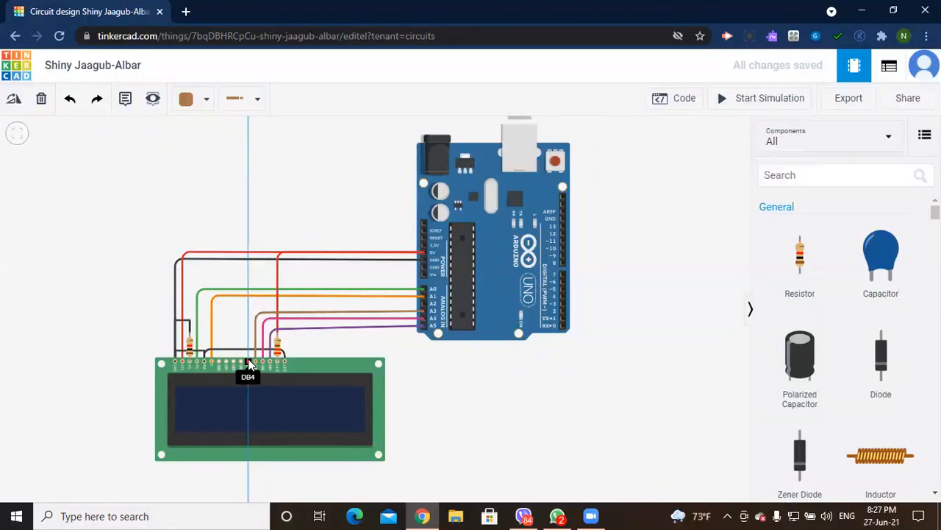
left_click(248, 363)
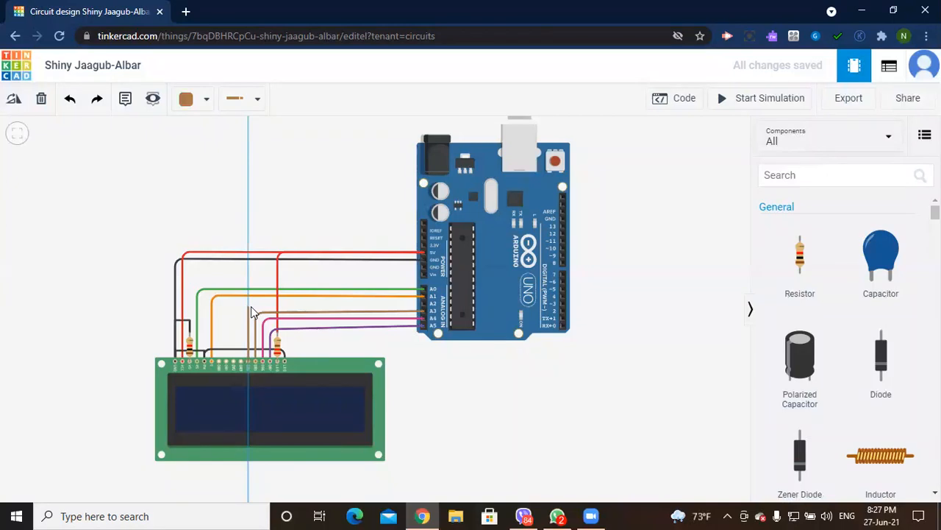
left_click(249, 305)
left_click(414, 306)
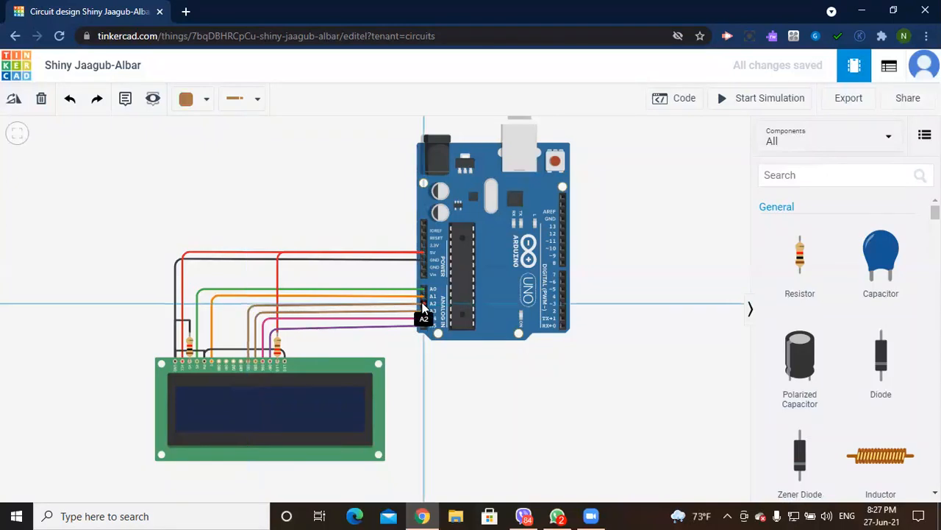
left_click(422, 304)
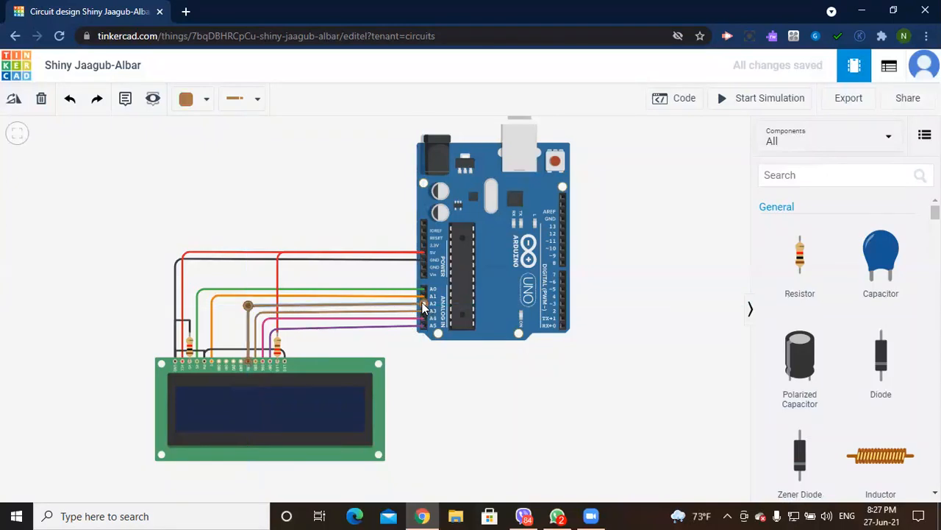
left_click(205, 103)
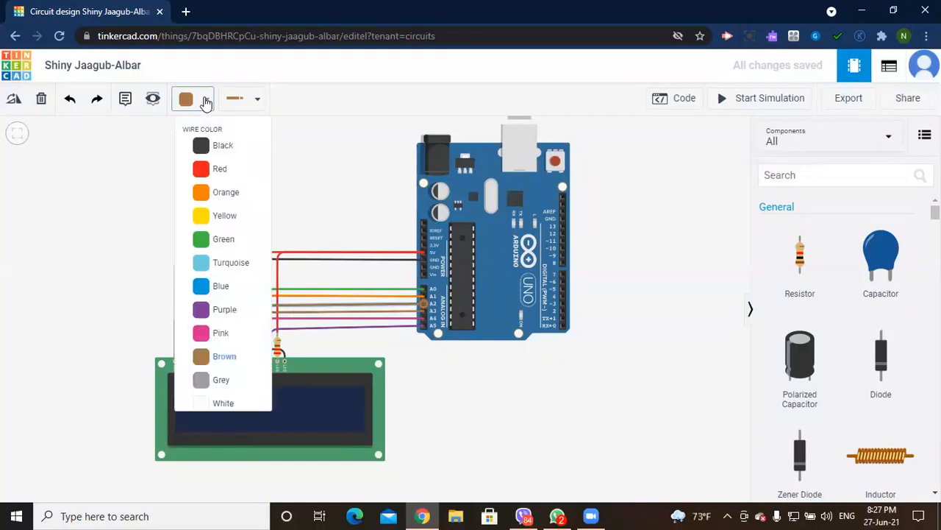
left_click(203, 147)
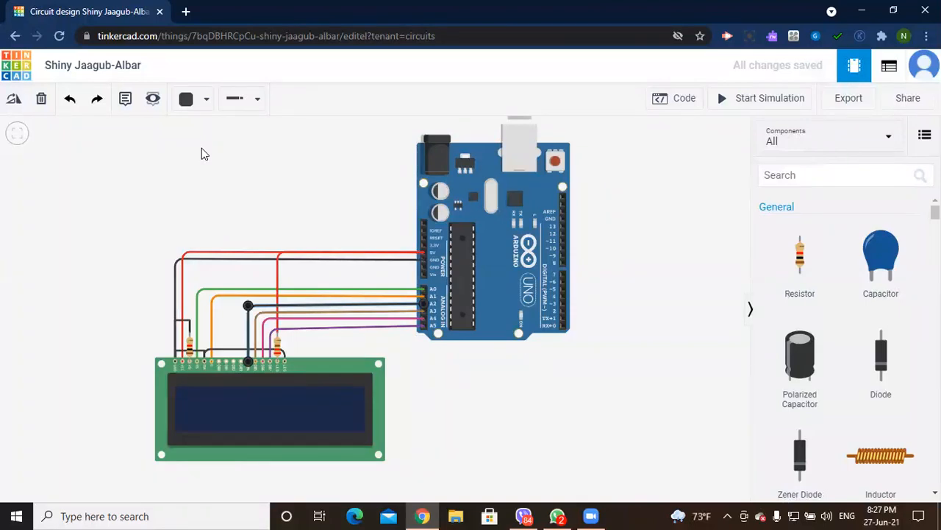
Step: Find the Keypad 4x4 component and place it above and to the right of the Arduino, with its connector facing down
left_click(796, 173)
type("key")
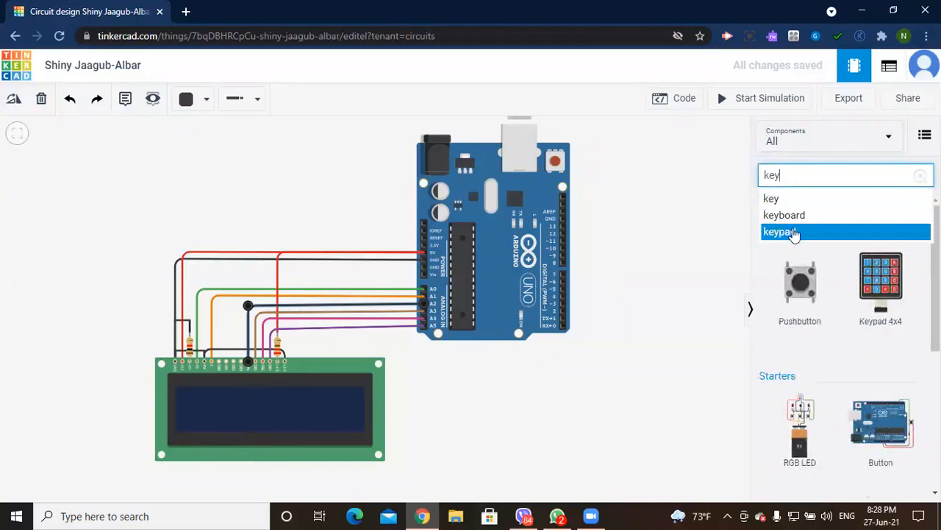
left_click_drag(862, 286, 654, 349)
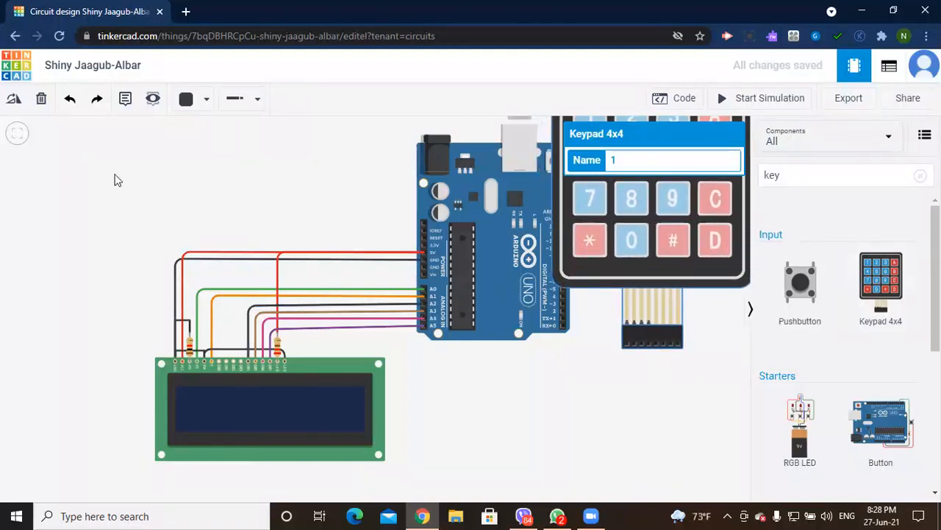
left_click(15, 134)
left_click_drag(517, 248, 585, 166)
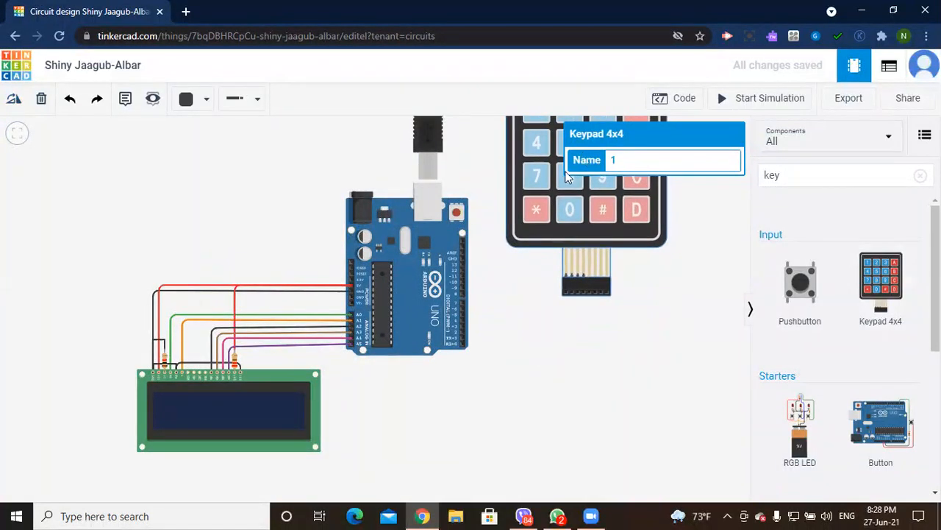
left_click_drag(568, 242, 557, 206)
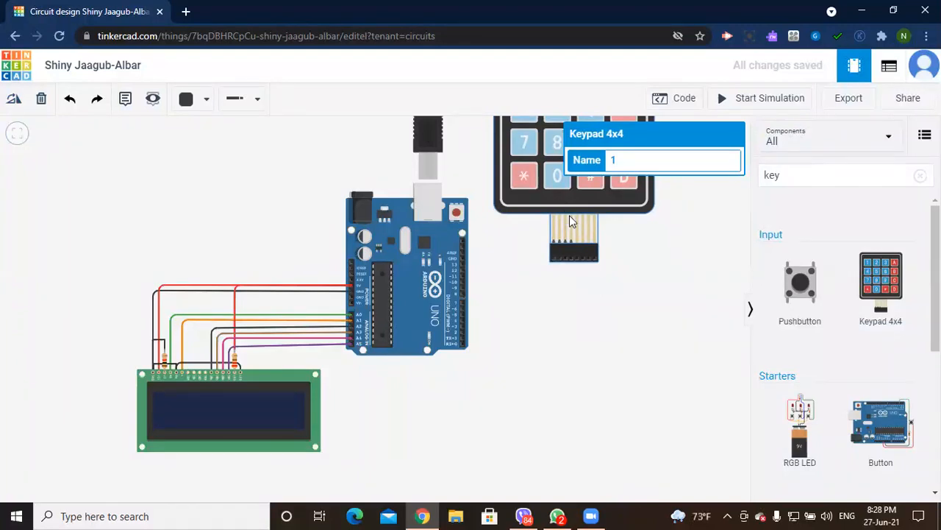
Step: Connect the keypad's leftmost pin to the Arduino's RX 0 pin with a black wire bent below the keypad, level with that pin
left_click(553, 257)
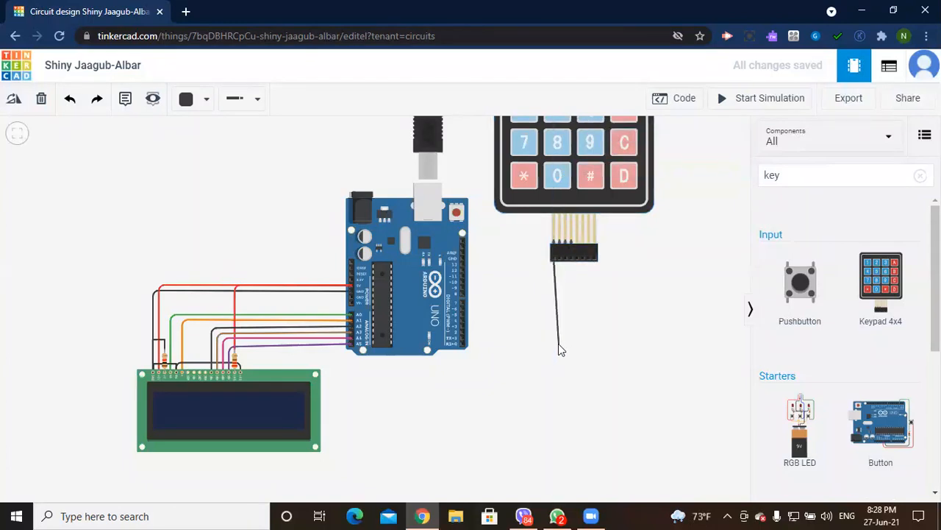
left_click(557, 349)
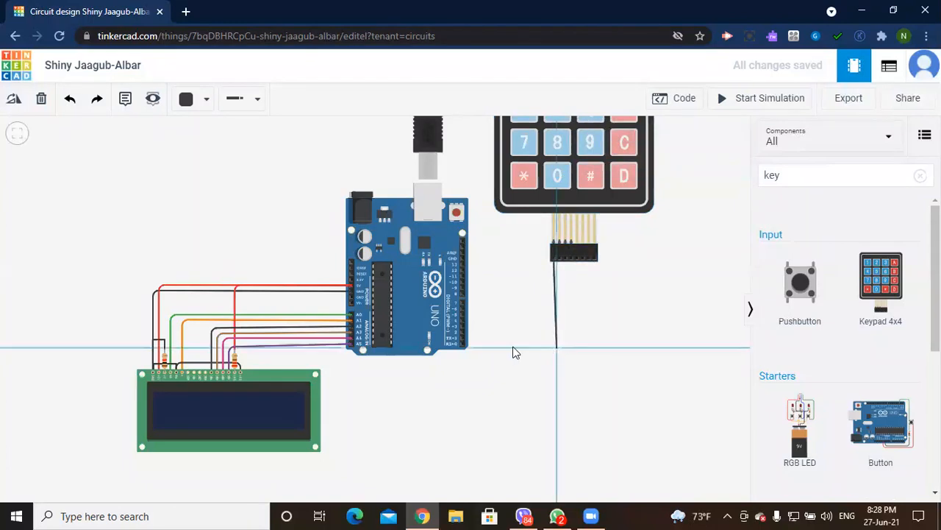
left_click(463, 344)
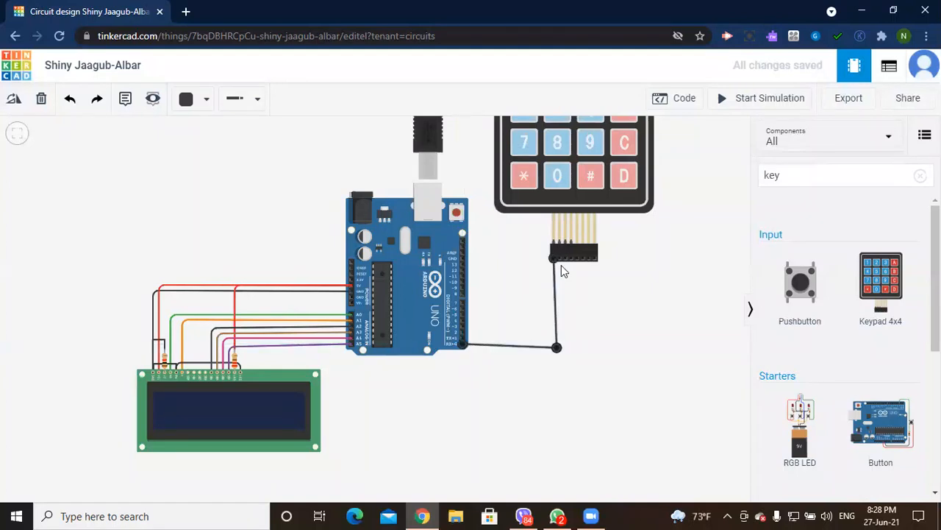
left_click_drag(557, 350, 556, 349)
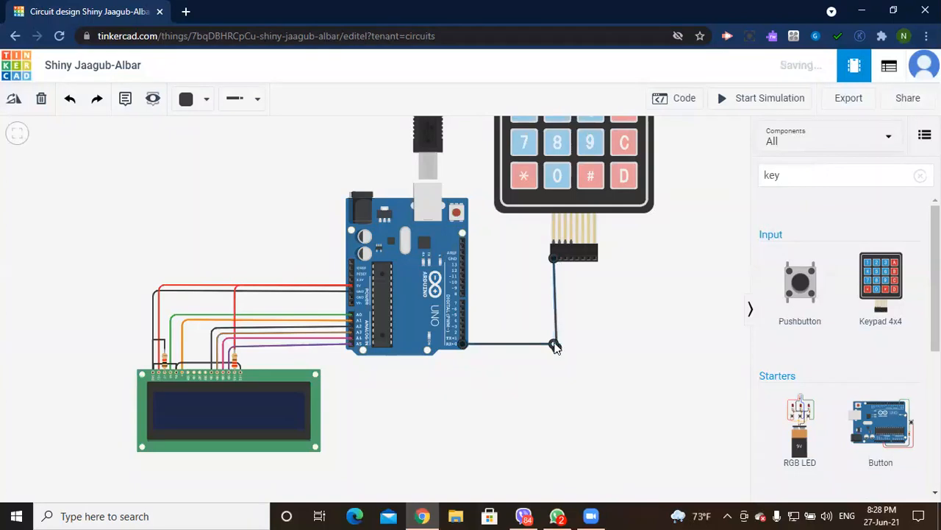
Step: Connect the keypad's second pin from the left to the Arduino's TX 1 pin with a black wire bent just above the RX 0 wire
left_click(560, 258)
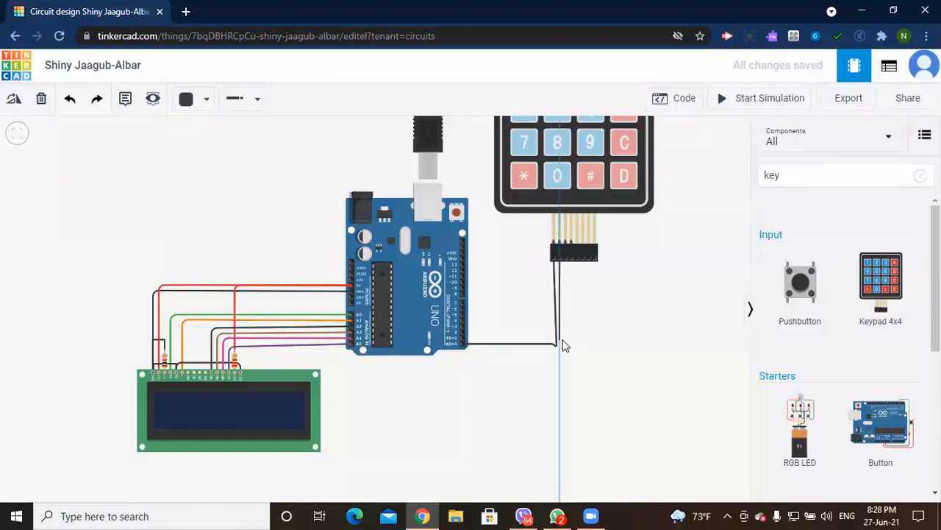
left_click(559, 341)
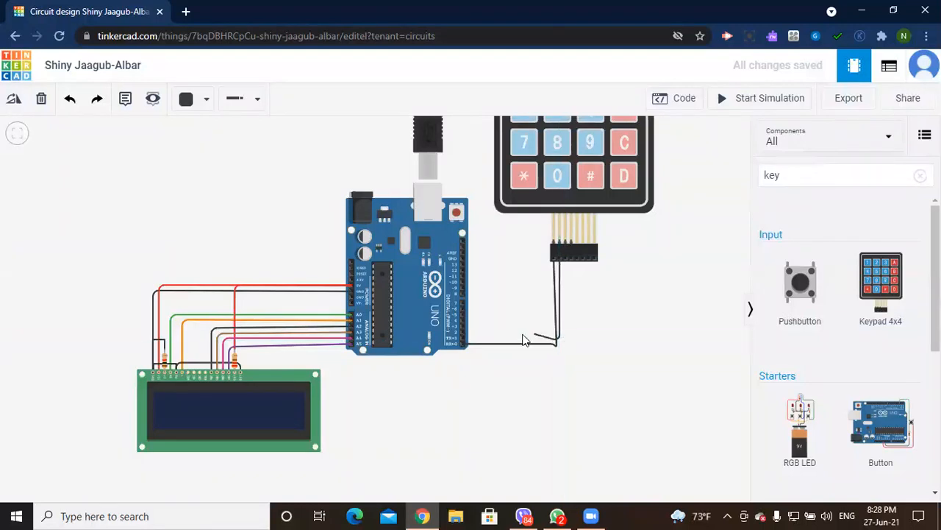
left_click(463, 337)
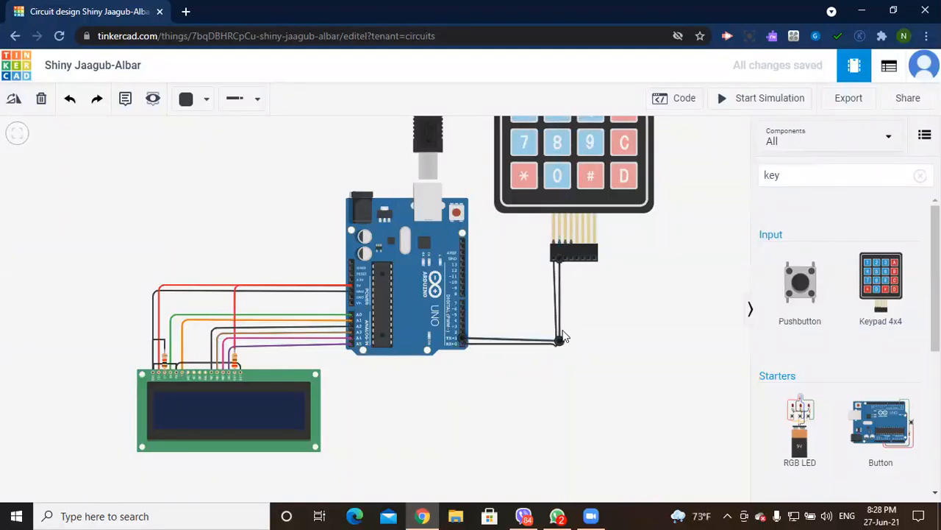
mouse_move(563, 341)
left_mouse_down()
mouse_move(559, 334)
mouse_move(556, 347)
left_mouse_up()
left_click(571, 297)
Step: Connect the keypad's Row 3 pin to the Arduino's D2 pin with a black wire bent just above the TX 1 wire
left_click(565, 257)
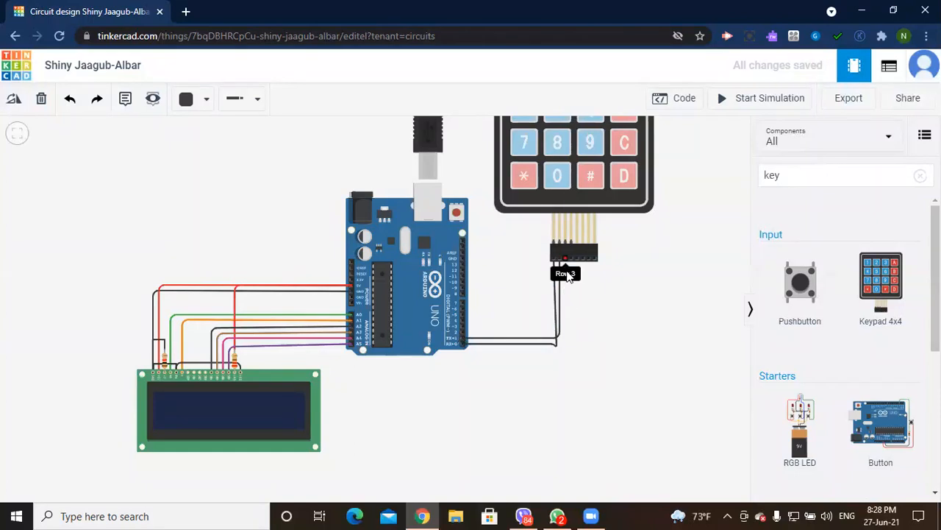
left_click(567, 329)
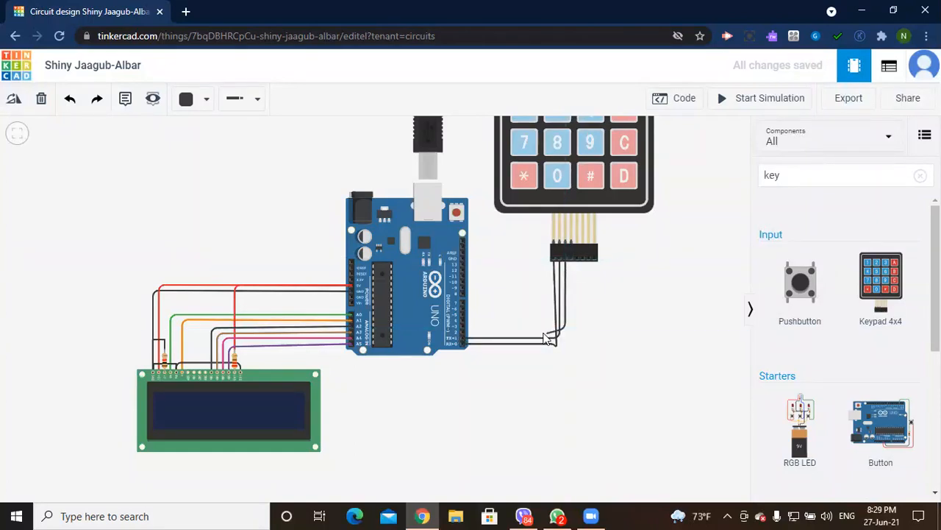
left_click(462, 337)
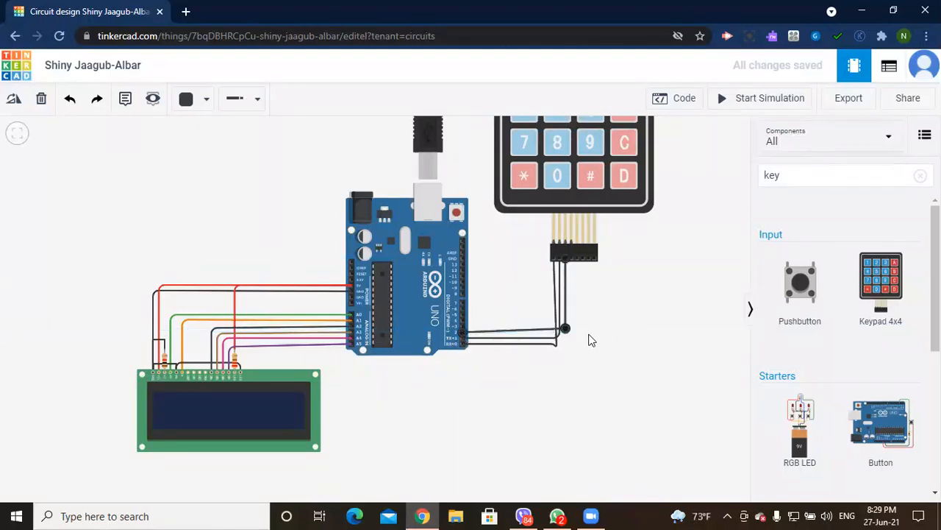
left_click_drag(568, 333, 568, 336)
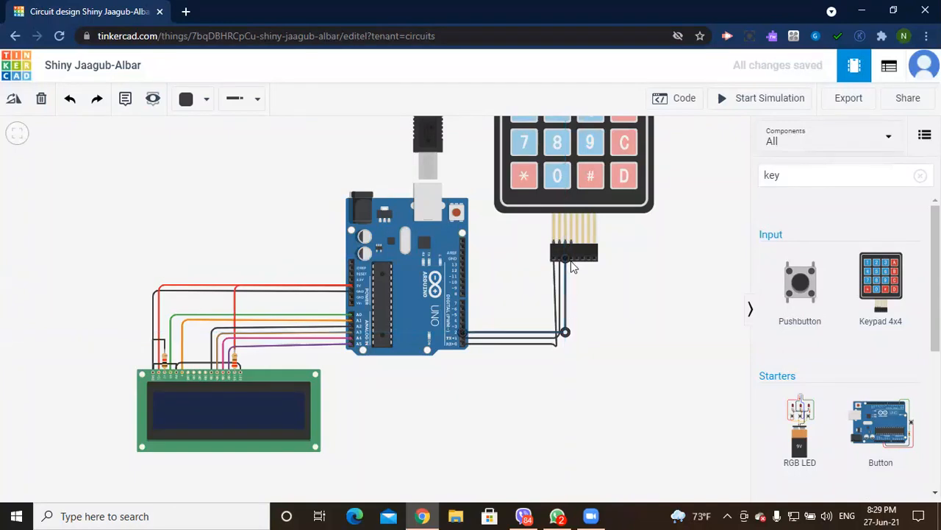
Step: Connect the keypad's fourth pin from the left to the Arduino's D3 pin with a black wire bent just above the D2 wire
left_click(570, 255)
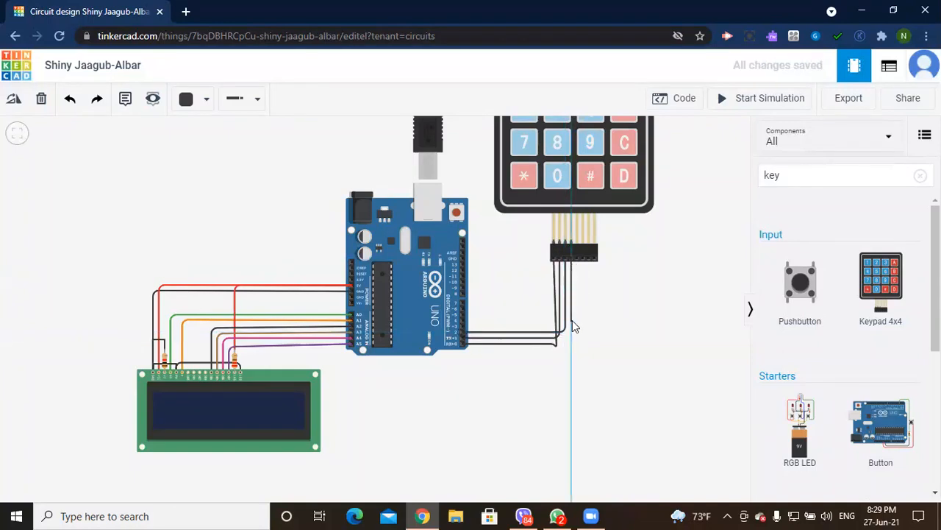
left_click(571, 325)
left_click(465, 328)
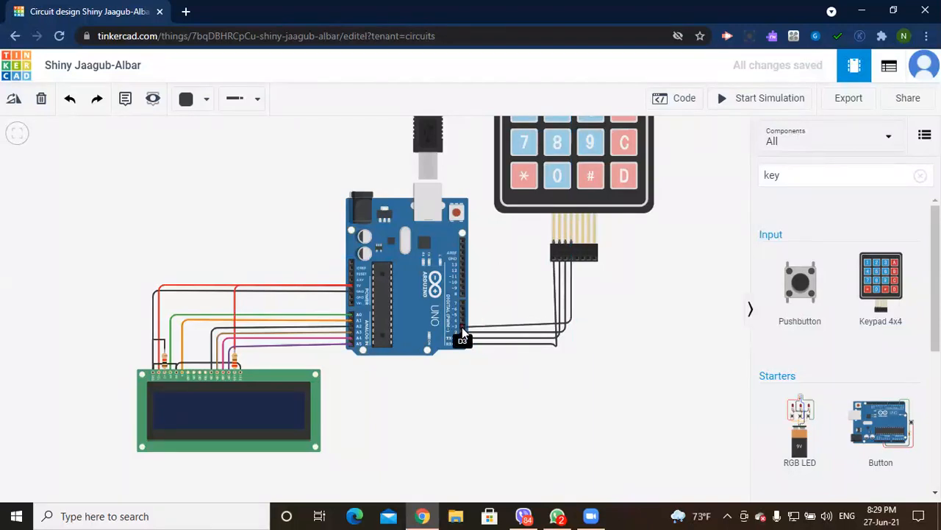
left_click(463, 333)
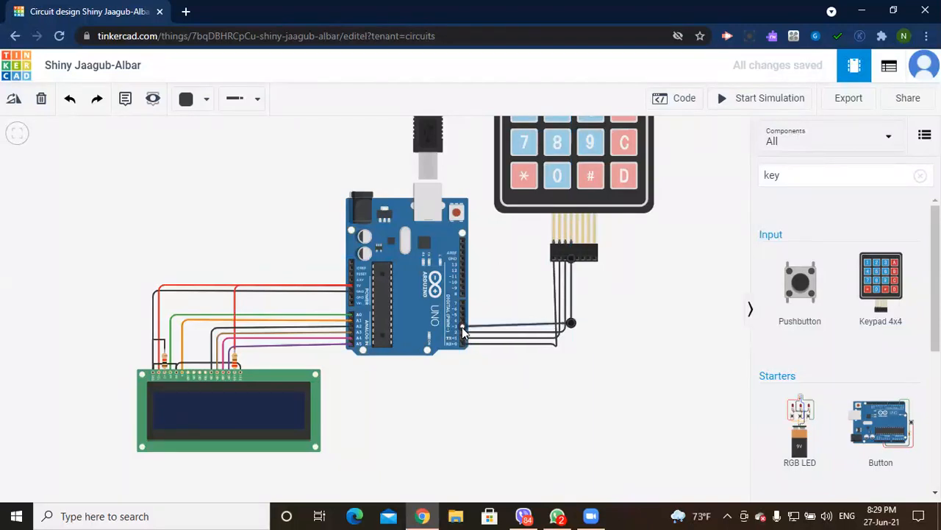
Step: Connect the keypad's fifth and sixth pins to the Arduino's D4 and D5 pins with black wires, each bent directly below its keypad pin
left_click(576, 254)
left_click(578, 318)
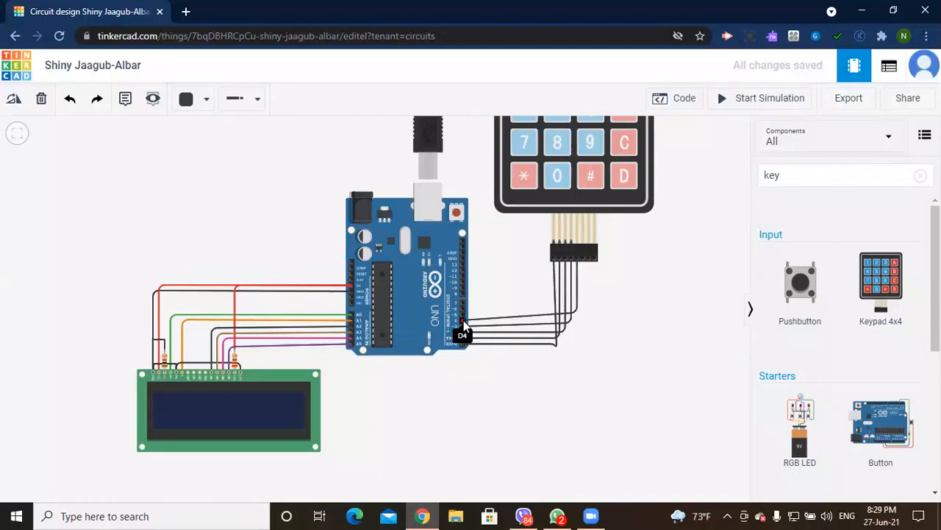
left_click(463, 322)
left_click(584, 259)
left_click(585, 312)
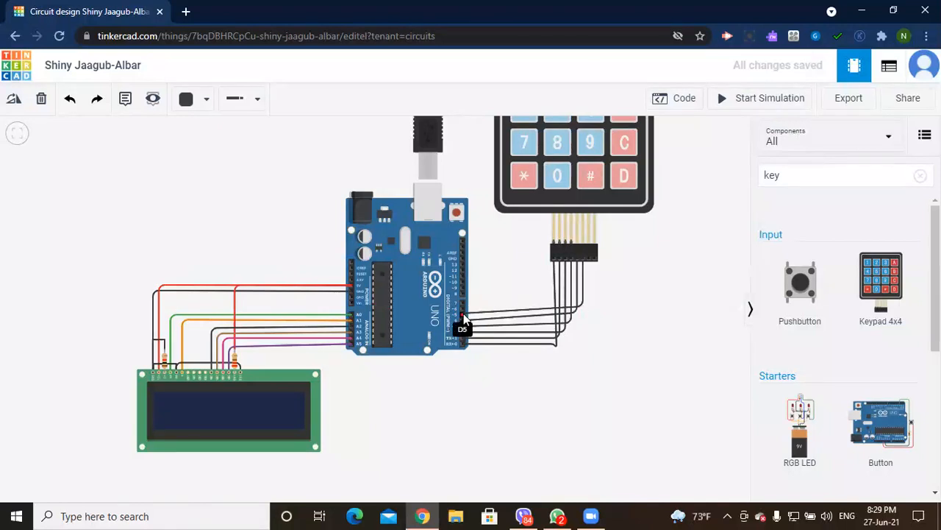
left_click(464, 317)
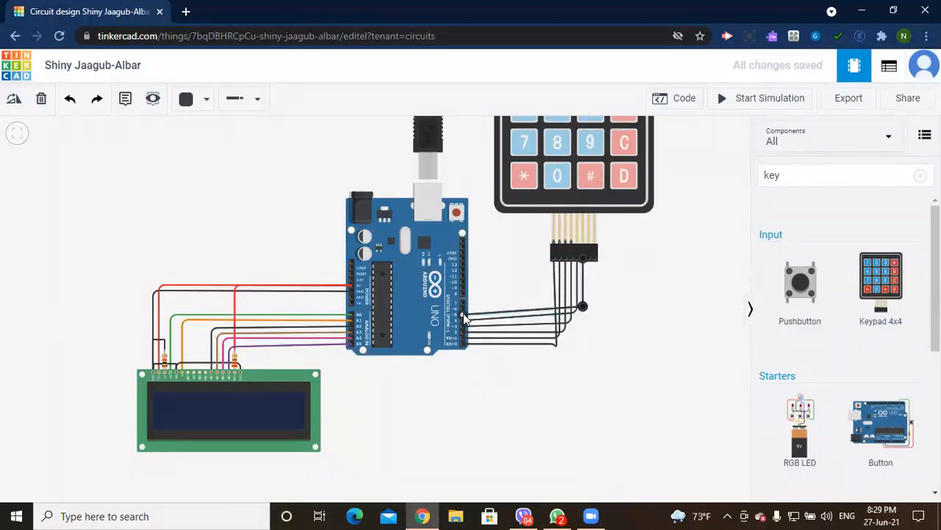
Step: Connect the keypad's seventh and eighth pins to the Arduino's D6 and D7 pins with black wires, each bent directly below its keypad pin
left_click(589, 257)
left_click(589, 298)
left_click(462, 309)
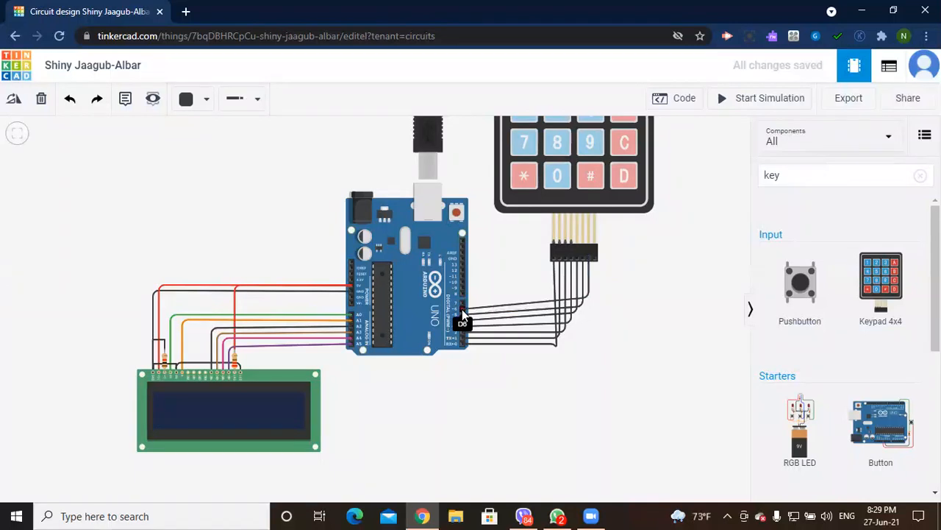
left_click(595, 261)
left_click(596, 291)
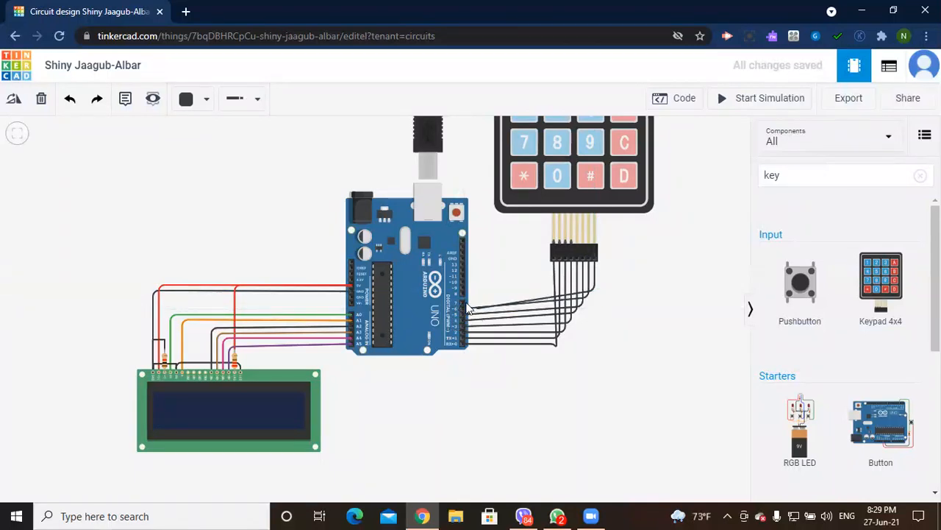
left_click(462, 304)
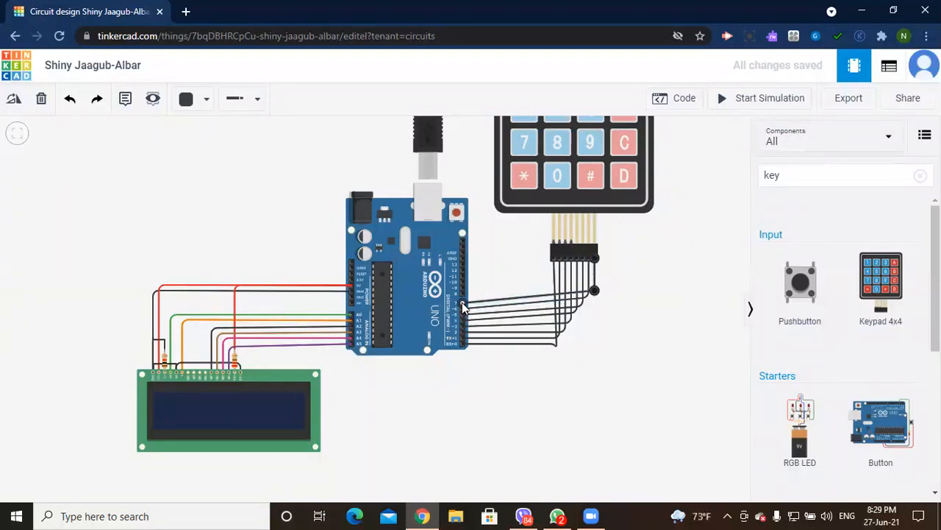
Step: Color the keypad wire at the Arduino's RX 0 pin red and the one at TX 1 orange
left_click(478, 344)
left_click(207, 102)
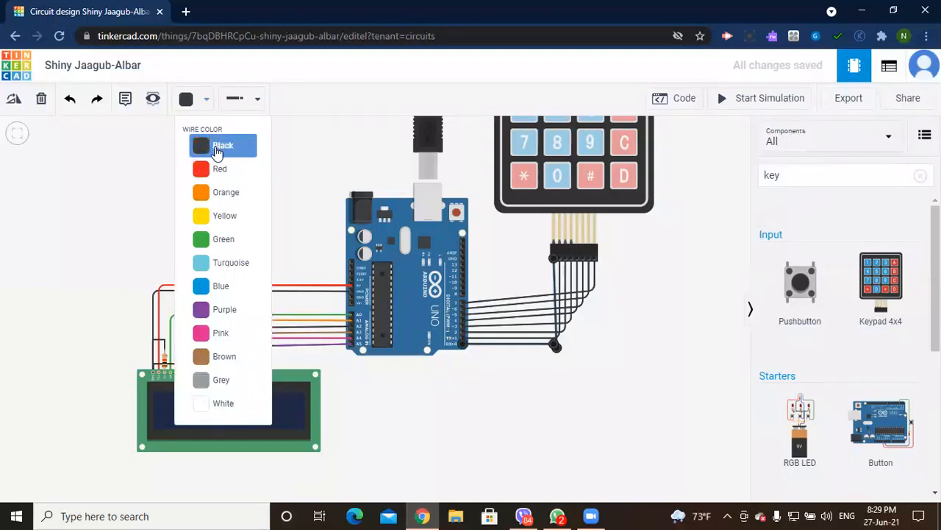
left_click(216, 170)
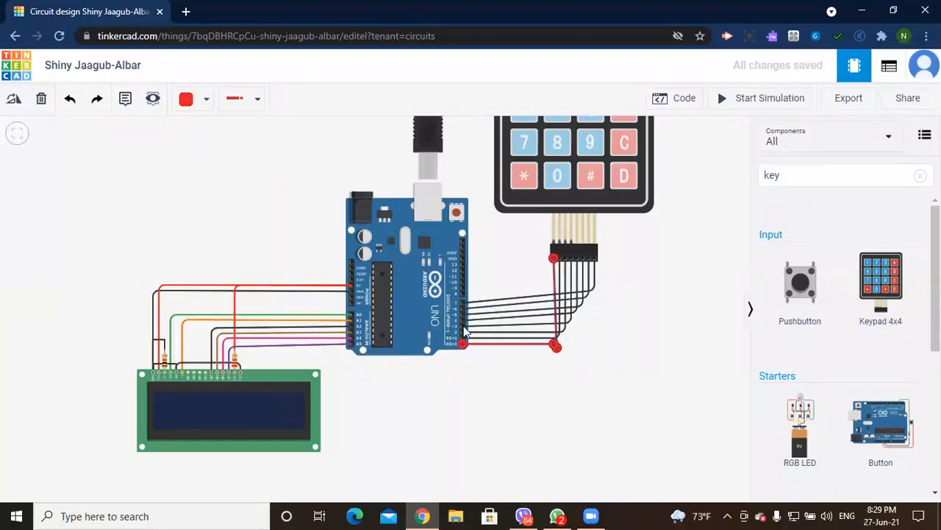
left_click(486, 343)
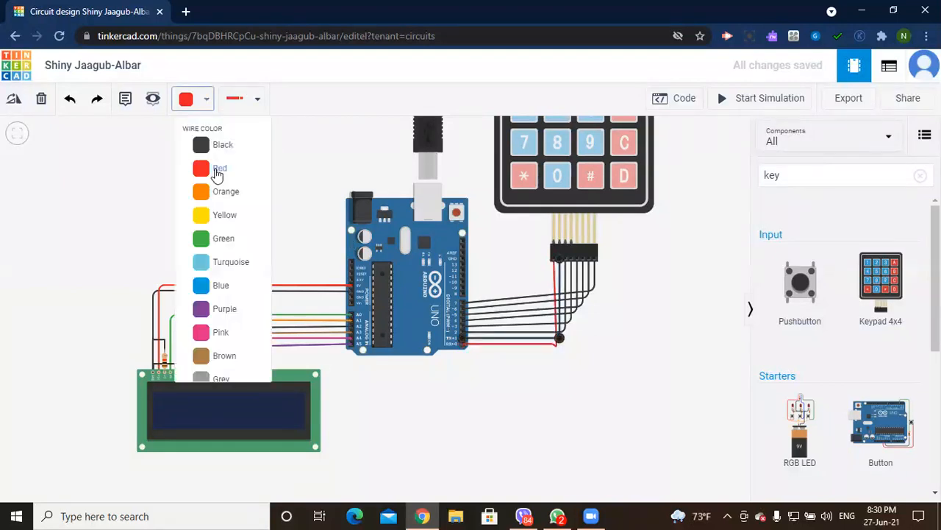
left_click(217, 188)
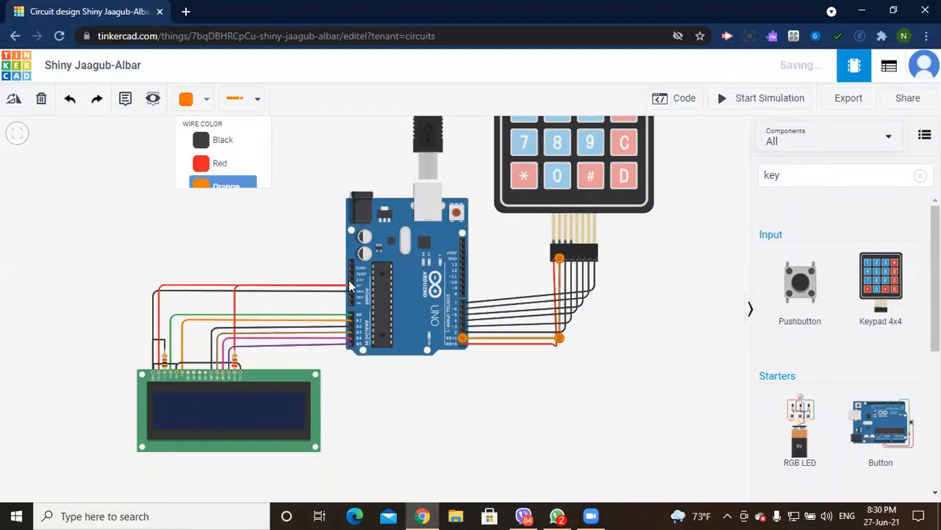
Step: Color the keypad wire at the Arduino's D2 pin yellow and the one at D3 green
left_click(470, 335)
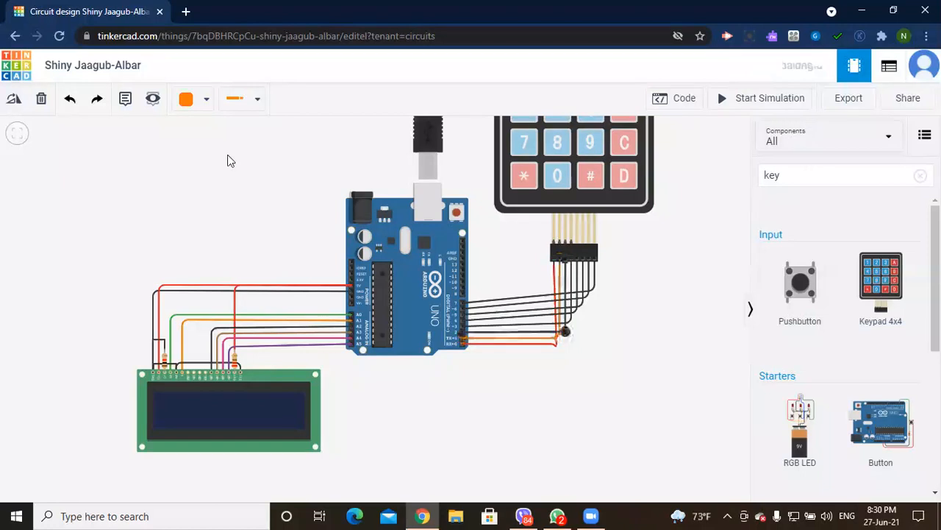
left_click(206, 103)
left_click(225, 213)
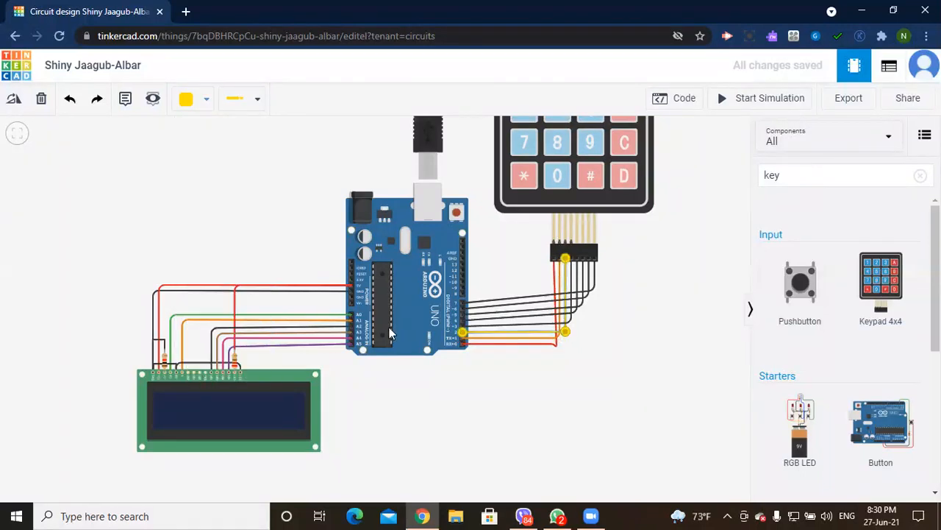
left_click(493, 328)
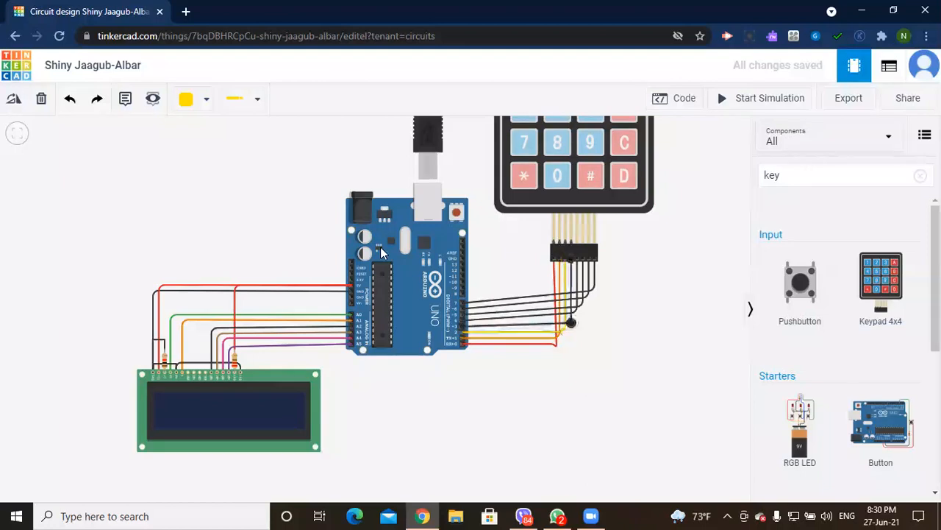
left_click(206, 99)
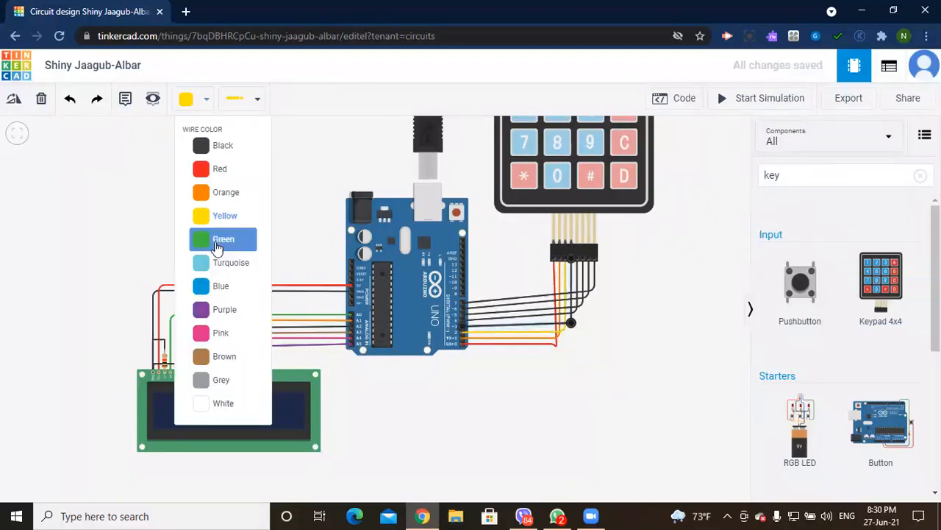
left_click(225, 239)
Step: Color the keypad wire at the Arduino's D4 pin turquoise and the one at D5 blue
left_click(505, 321)
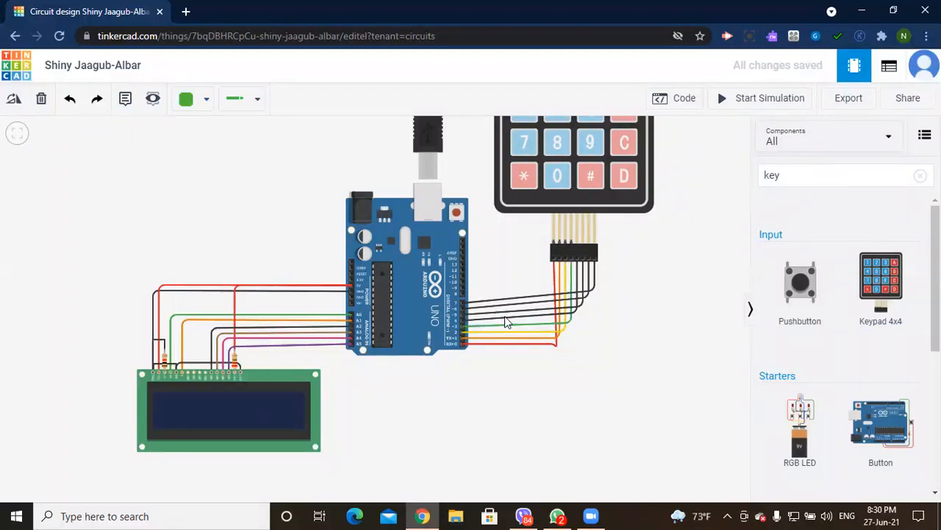
left_click(492, 321)
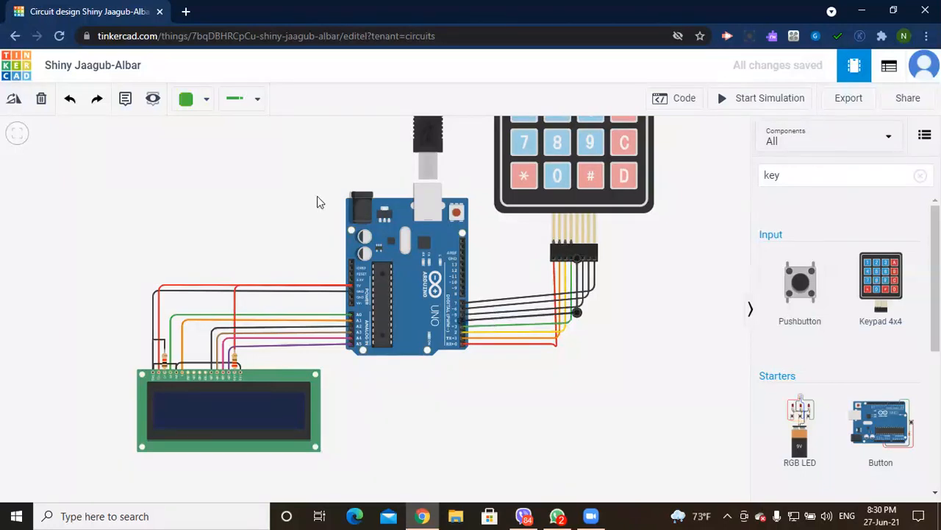
left_click(207, 101)
left_click(497, 309)
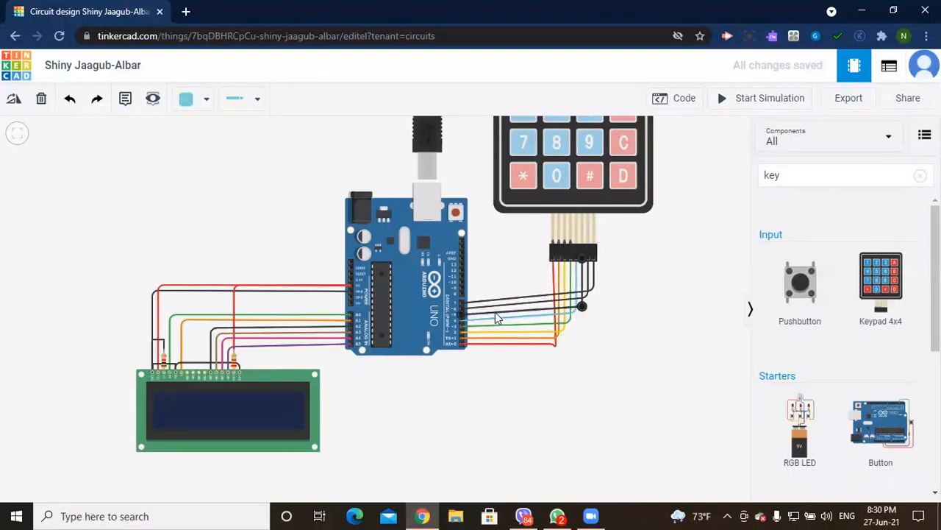
left_click(206, 99)
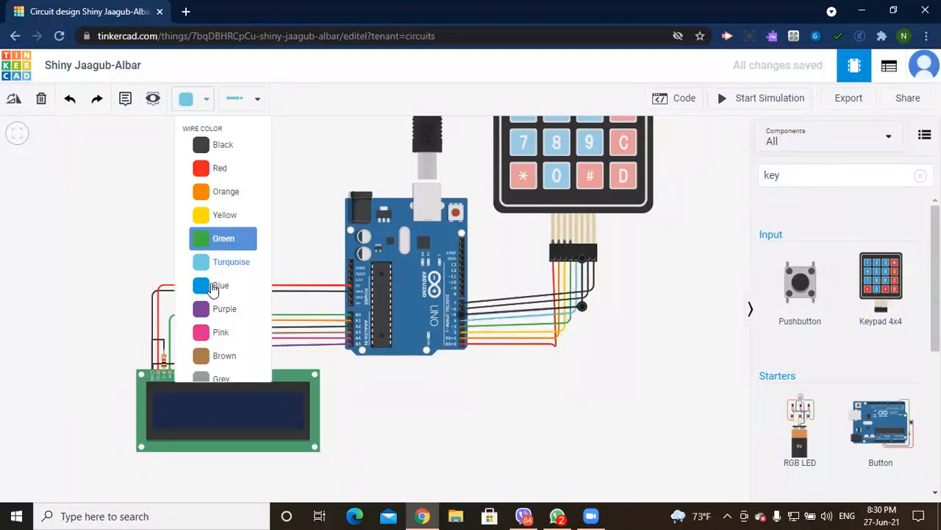
left_click(209, 285)
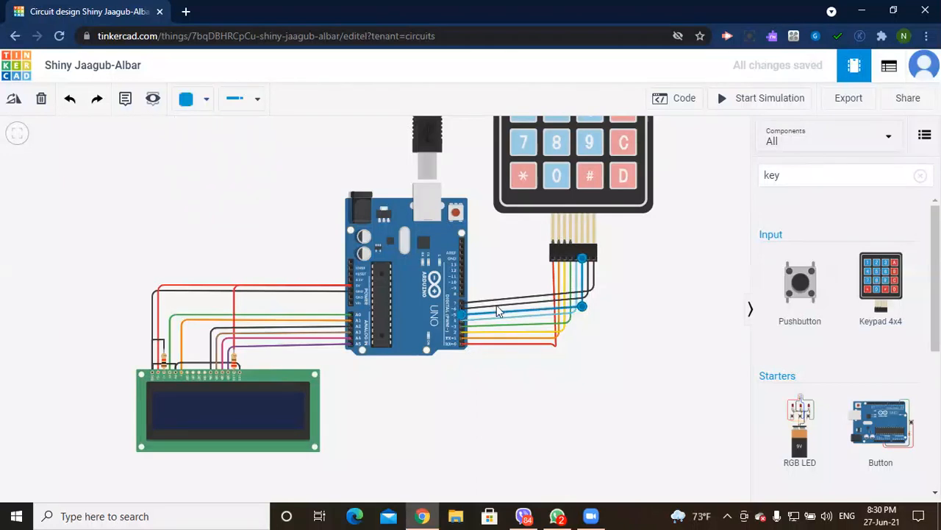
Step: Color the keypad wire at the Arduino's D6 pin purple and the one at D7 pink
left_click(206, 98)
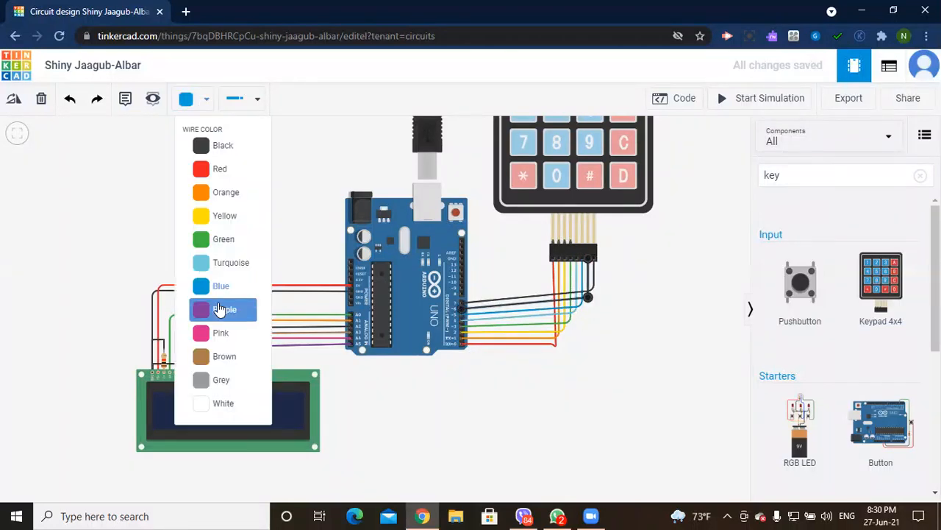
left_click(454, 320)
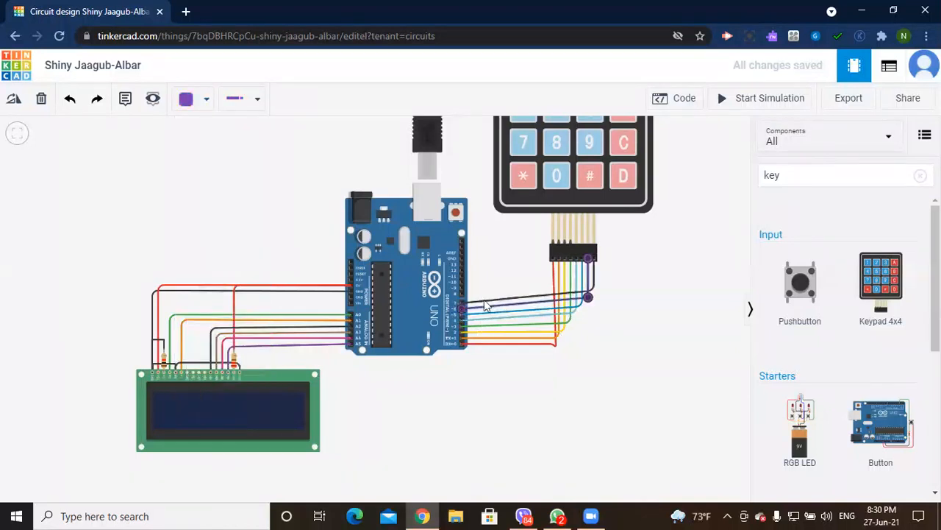
left_click(206, 98)
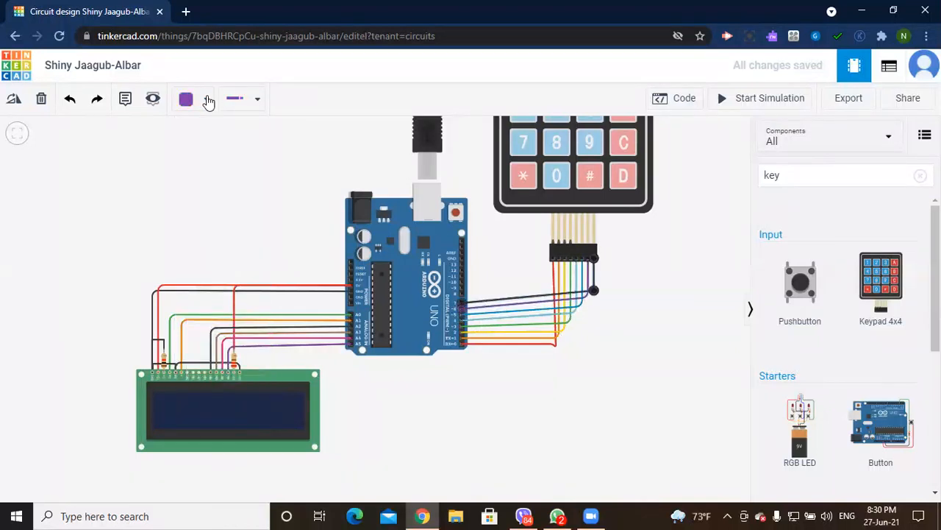
left_click(211, 332)
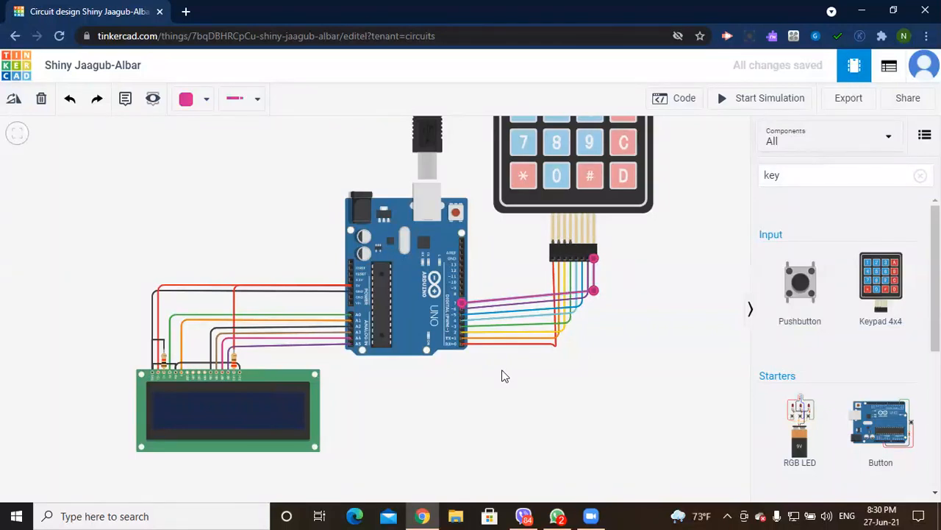
Step: Search the components for "servo" and place the blue Micro Servo in the empty area above the LCD
left_click(790, 176)
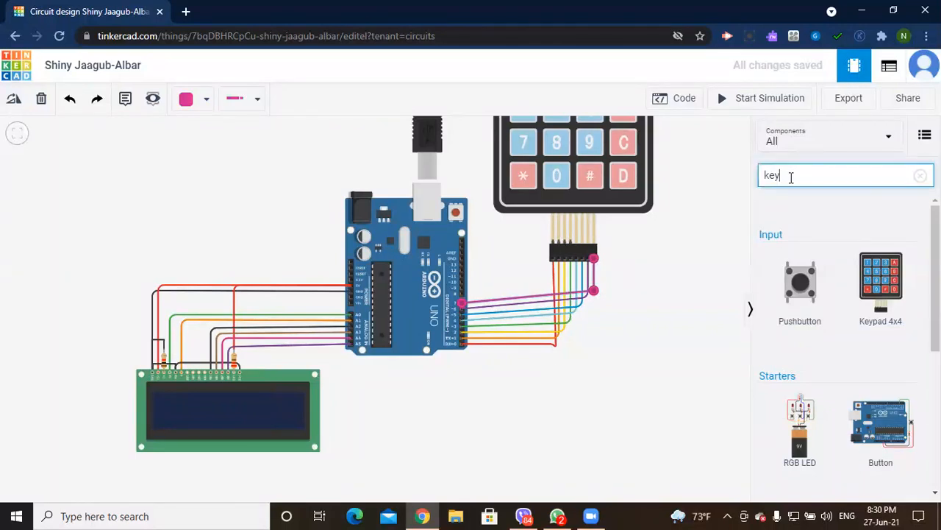
key("BackSpace")
key("BackSpace")
key("BackSpace")
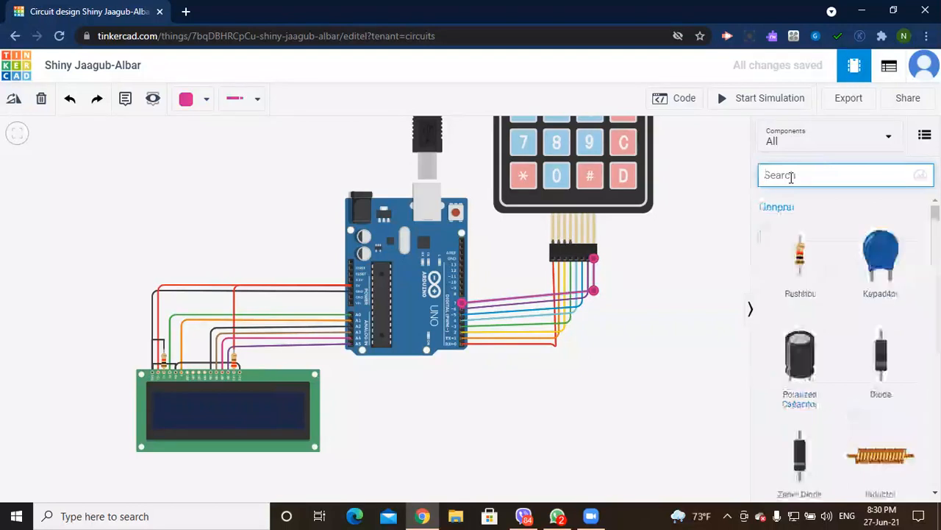
type("servo")
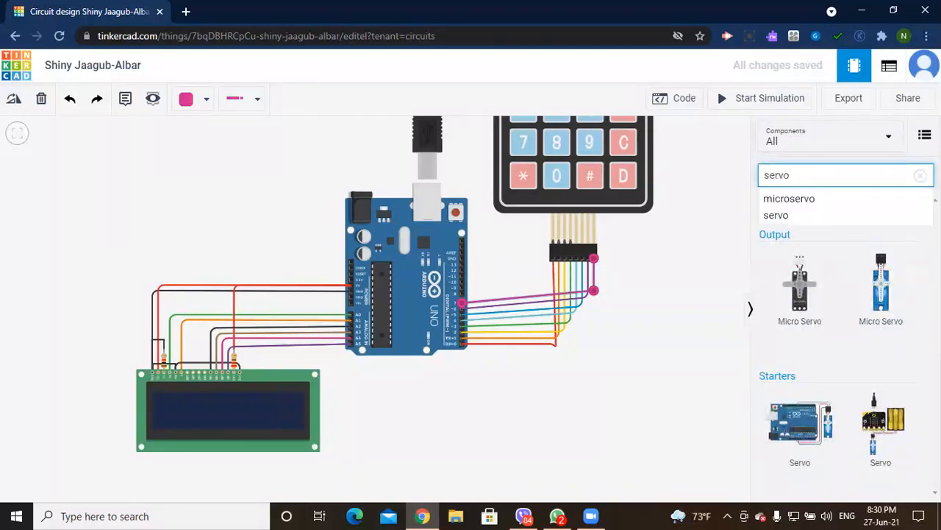
left_click_drag(881, 287, 196, 147)
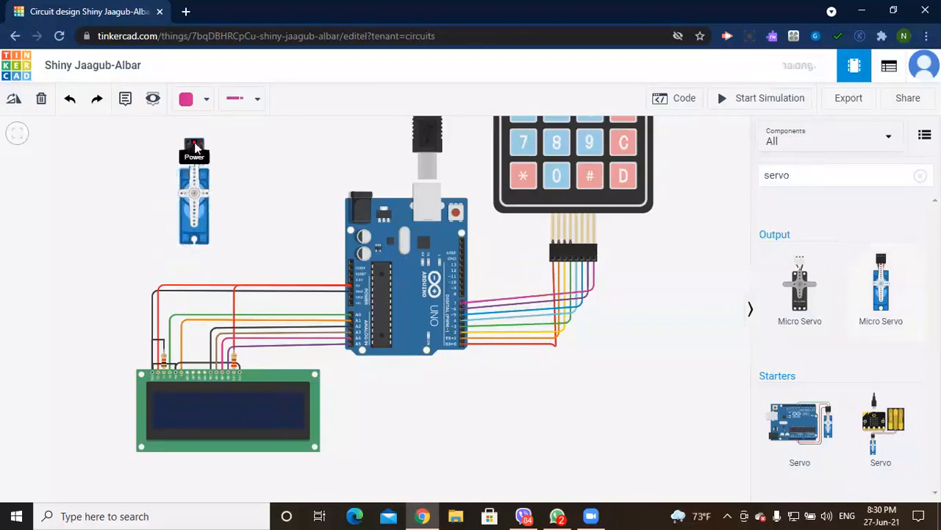
Step: Rotate the micro servo until its connector faces down and move it slightly lower above the LCD
key("r")
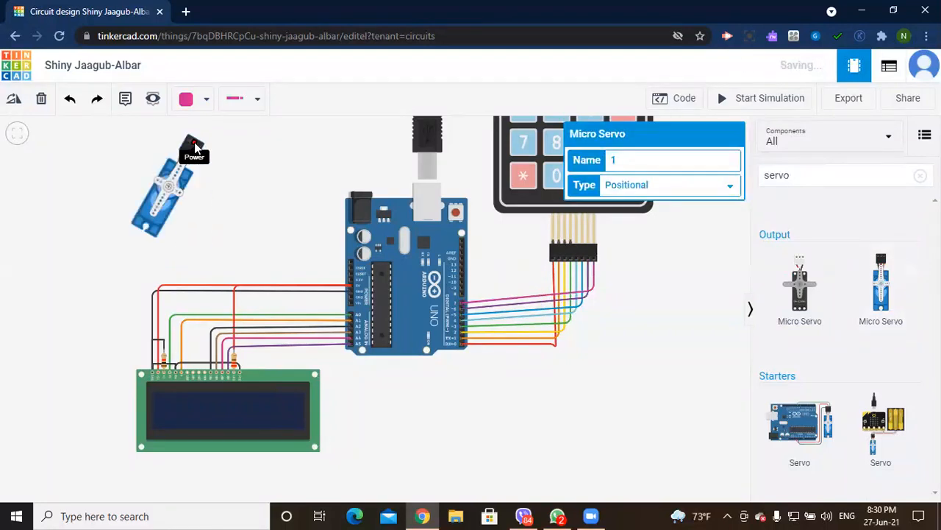
key("r")
key("r")
key("r")
key("r")
key("r")
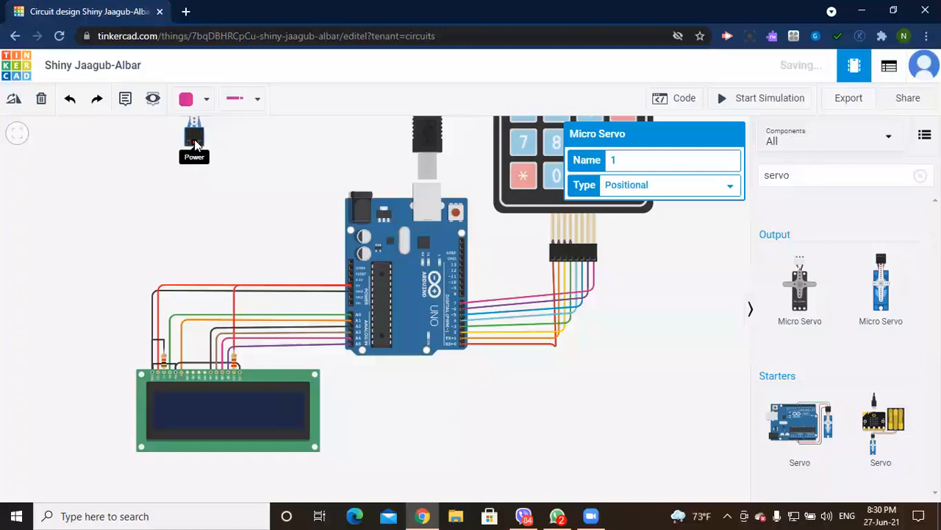
left_click_drag(194, 129, 212, 178)
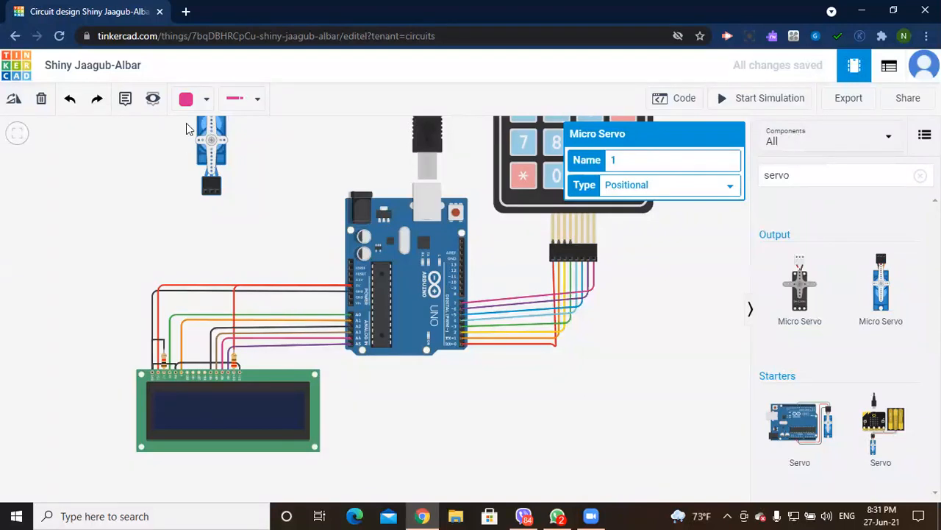
Step: Wire the servo's power pin to the Arduino's 5V pin with one right-angle bend and color the wire red
left_click(212, 189)
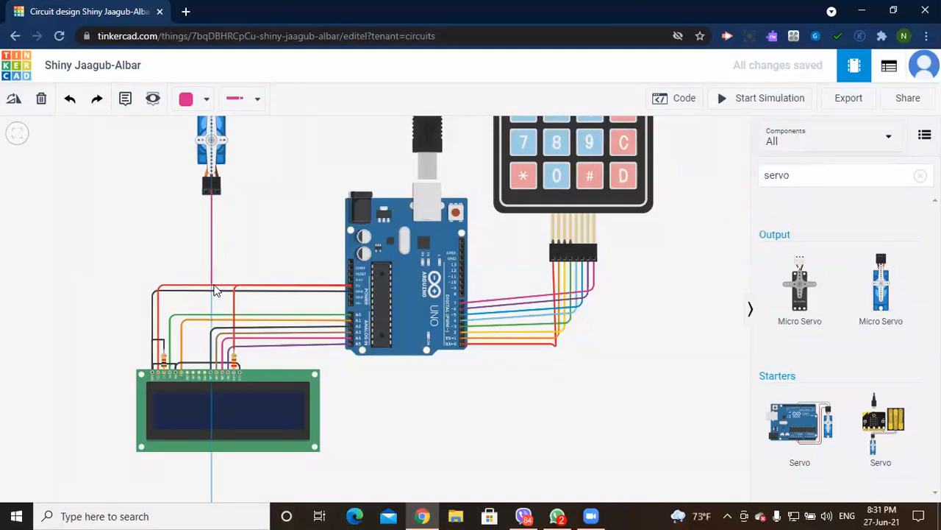
left_click(212, 285)
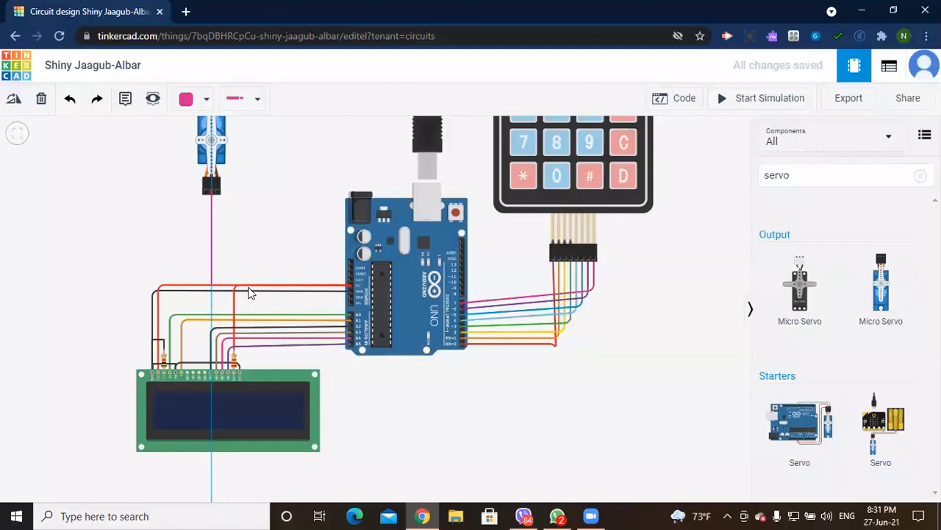
left_click(350, 284)
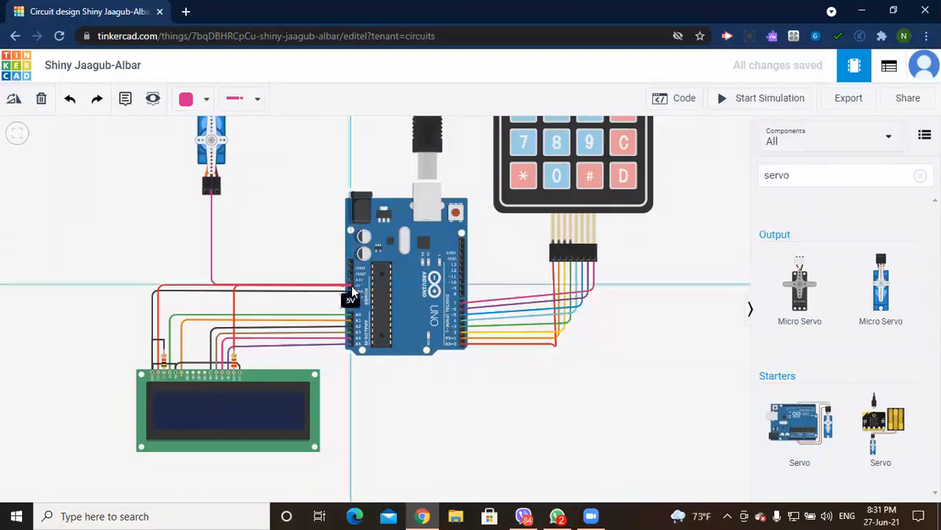
left_click(352, 285)
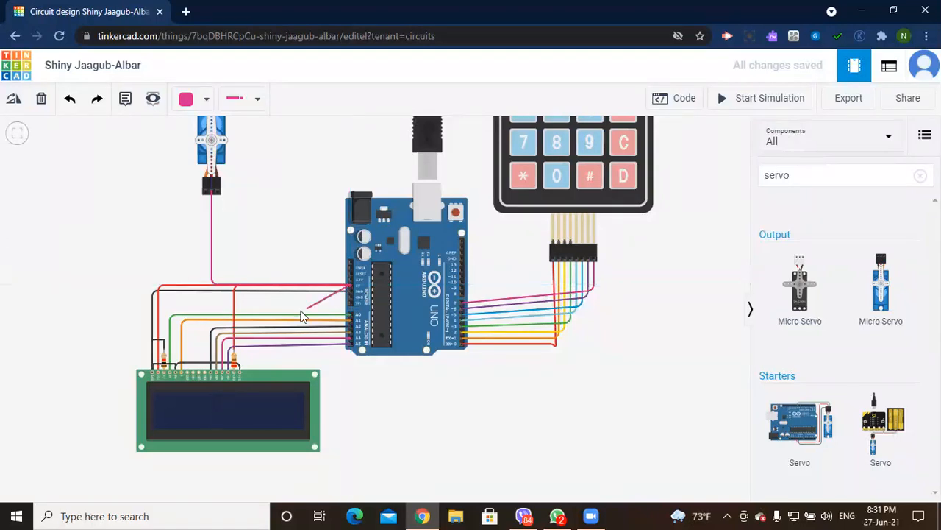
left_click(351, 285)
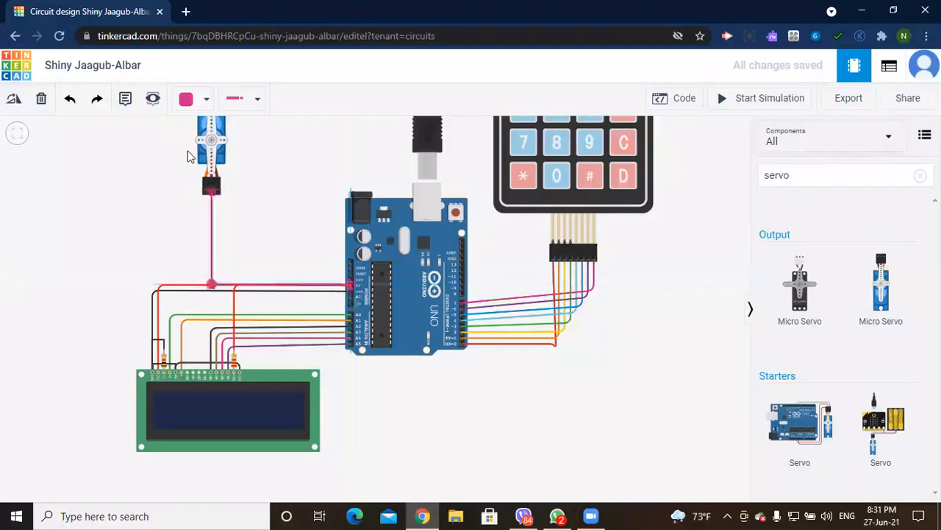
left_click(192, 98)
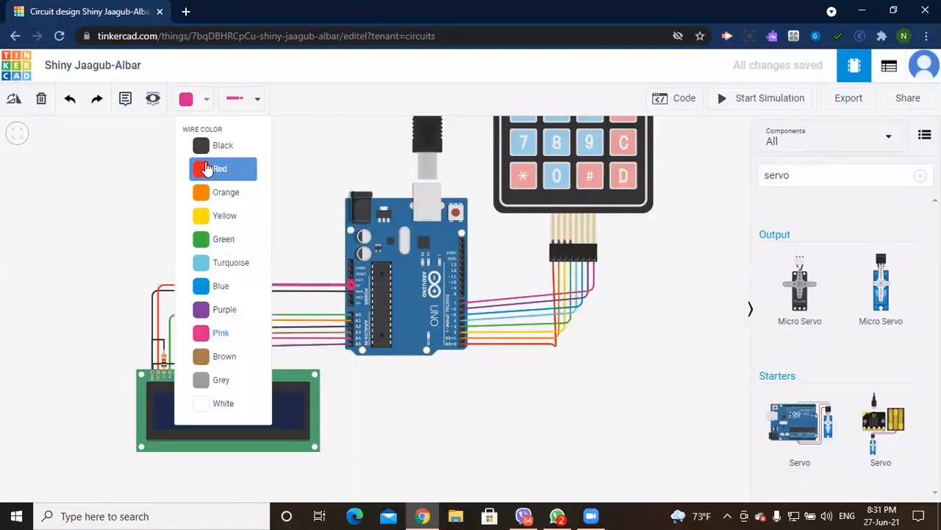
left_click(207, 168)
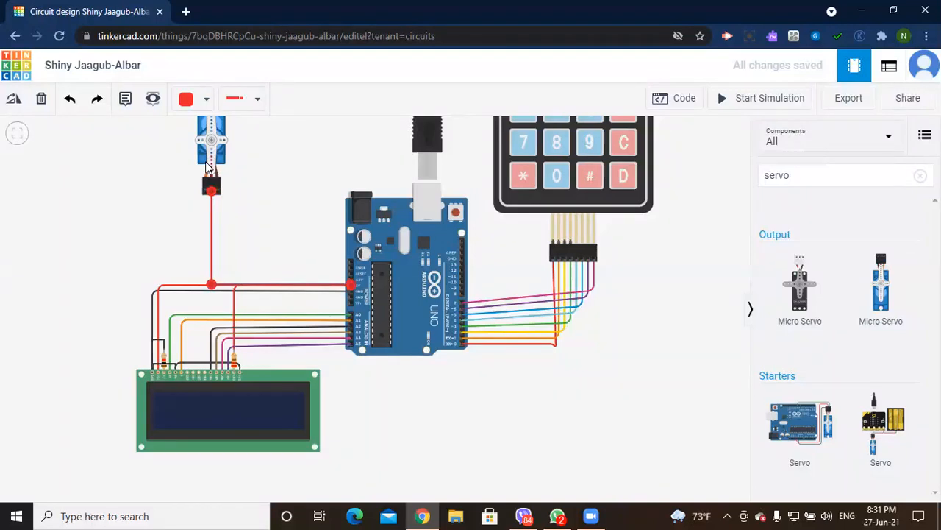
Step: Wire the servo's ground pin to the Arduino's GND pin and color the wire black
left_click(217, 190)
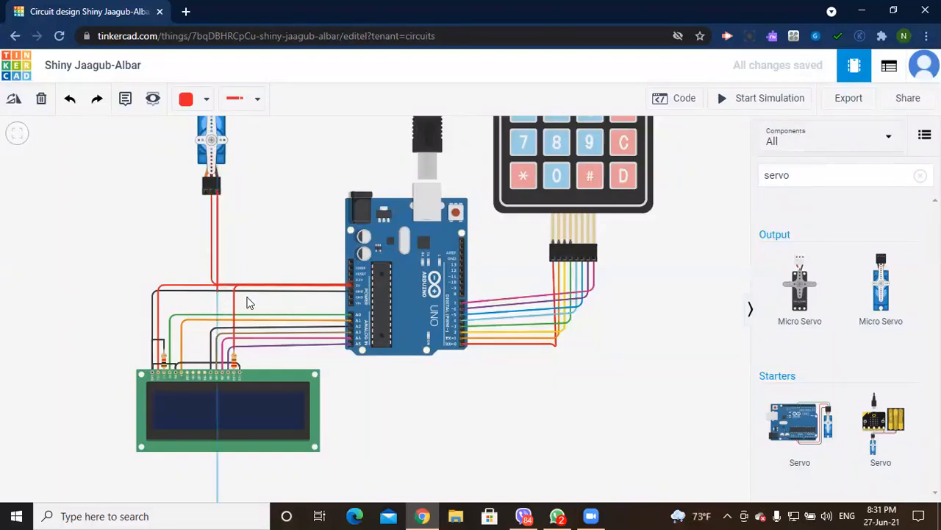
left_click(351, 292)
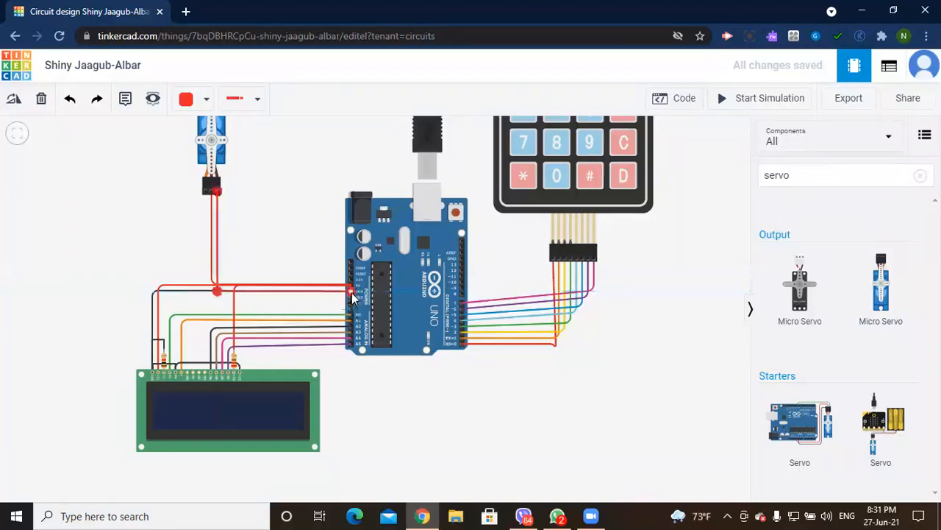
left_click(207, 103)
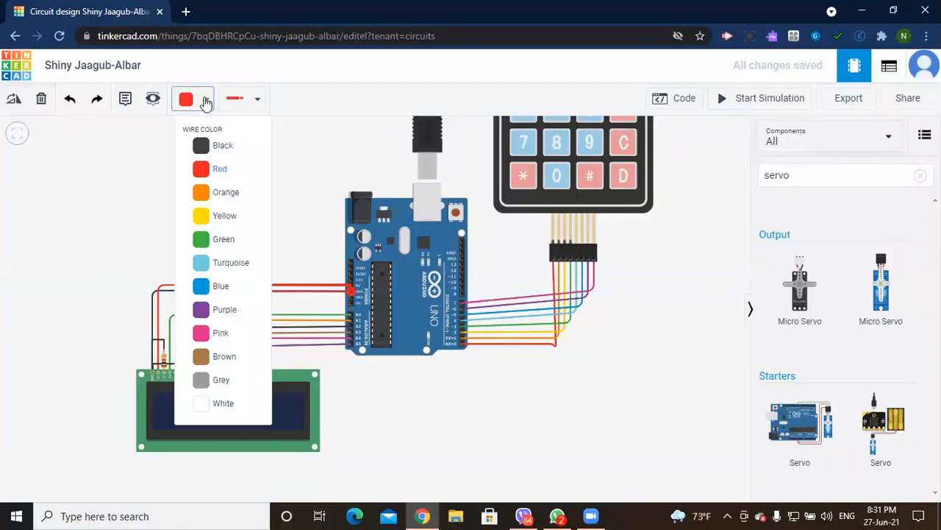
left_click(200, 144)
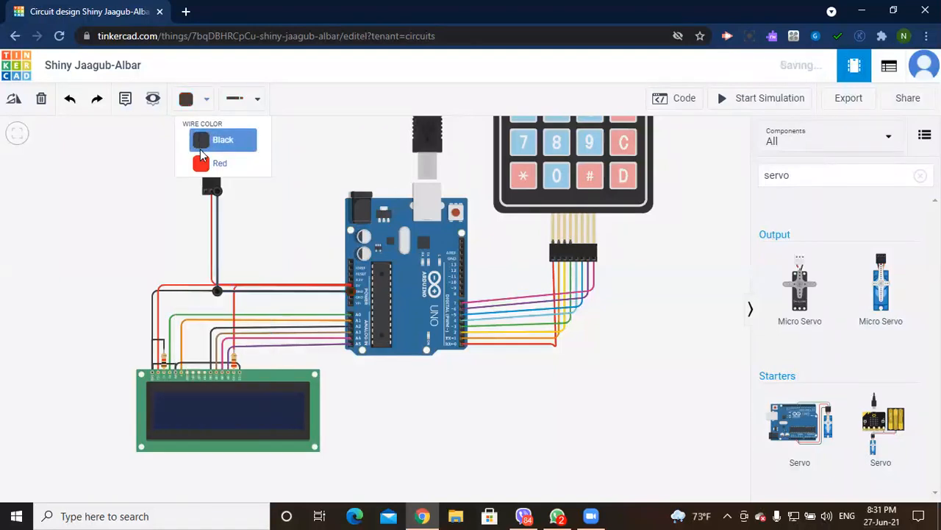
Step: Route a wire from the servo's signal pin across the board to the Arduino's D9 pin and color it yellow
left_click(207, 220)
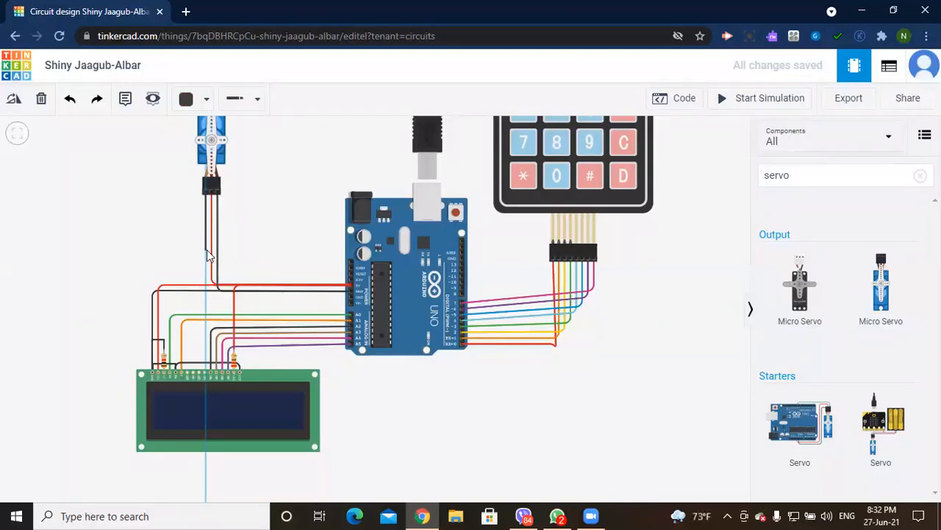
left_click(208, 254)
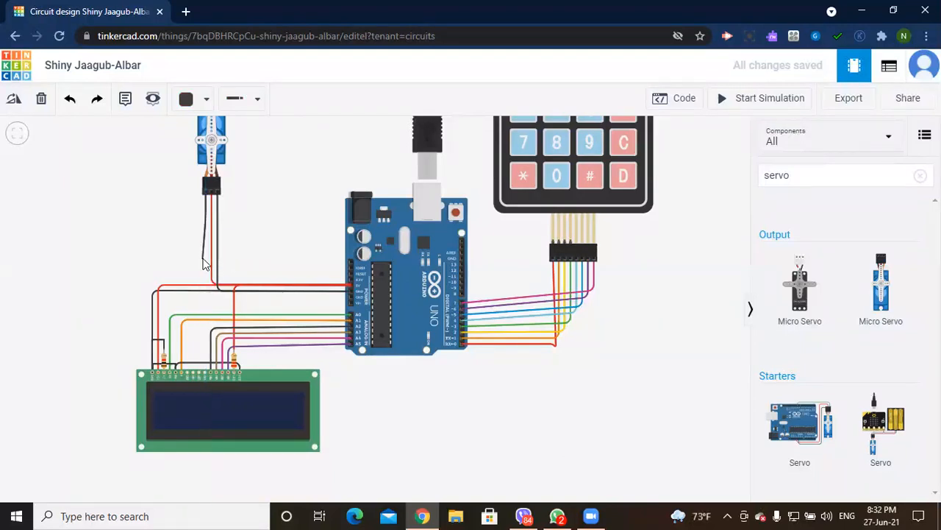
left_click(207, 258)
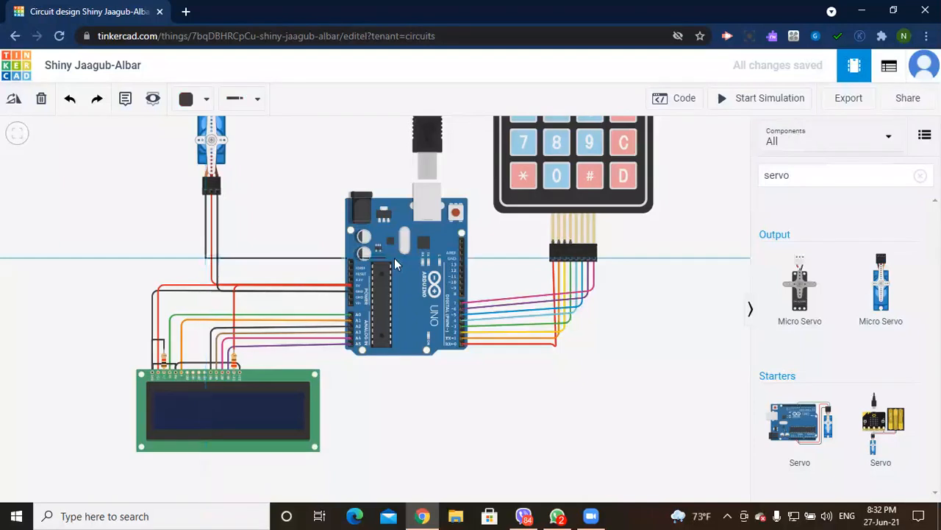
left_click(438, 263)
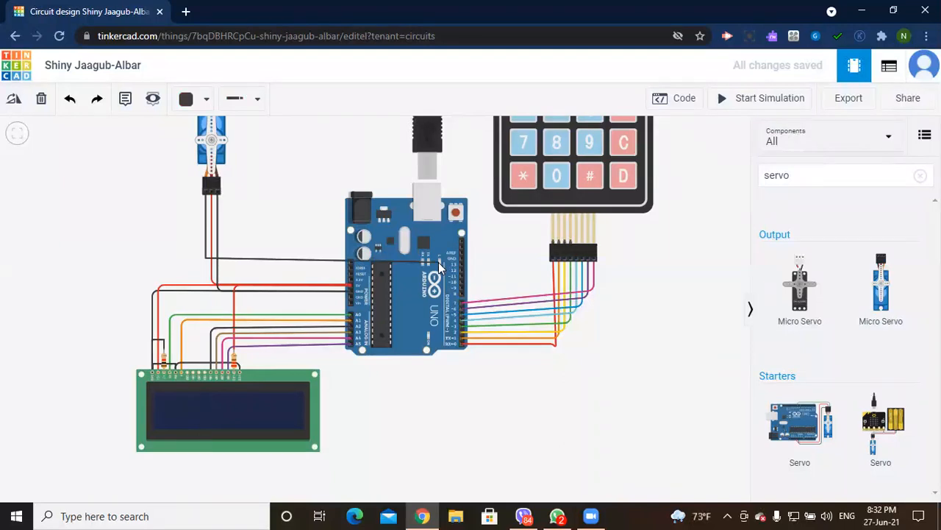
left_click(439, 262)
left_click(461, 290)
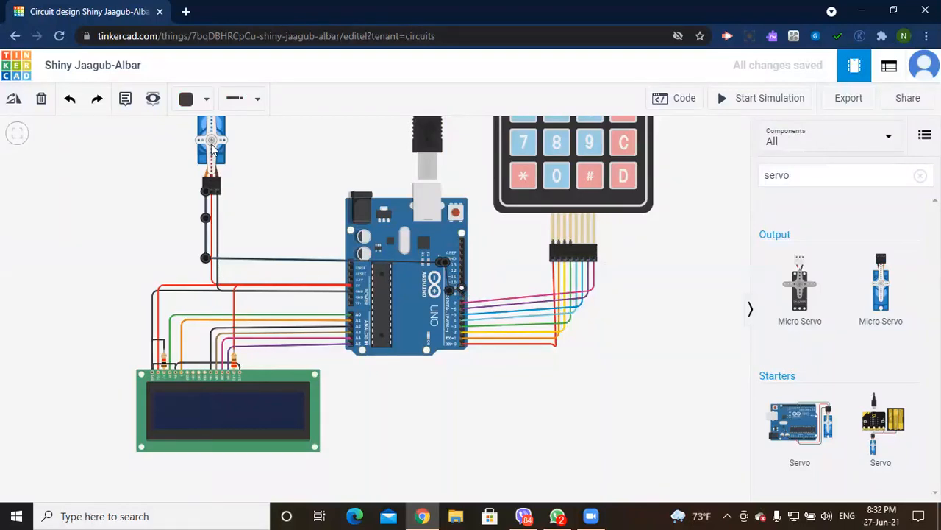
left_click(206, 99)
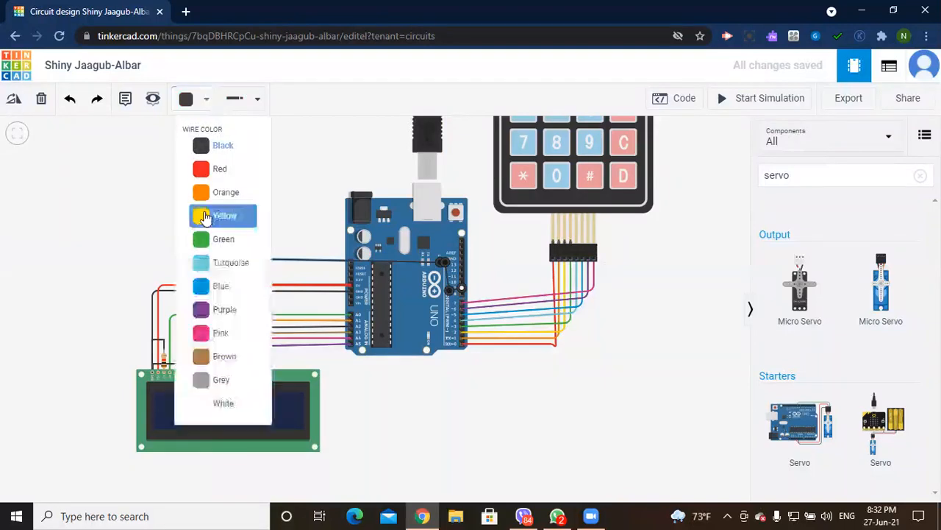
left_click(206, 217)
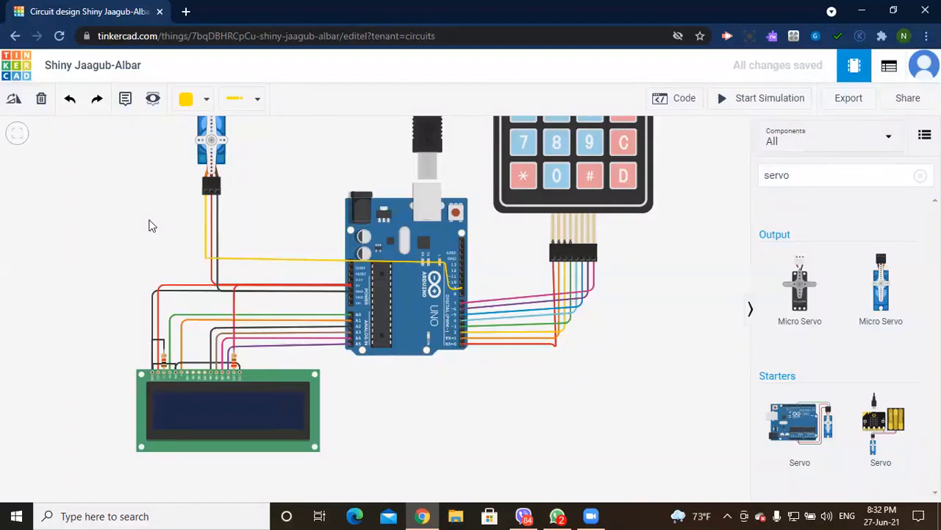
Step: Open the code editor and change it from Blocks to Text mode, accepting the loss of the existing blocks
scroll(285, 239, "up", 1)
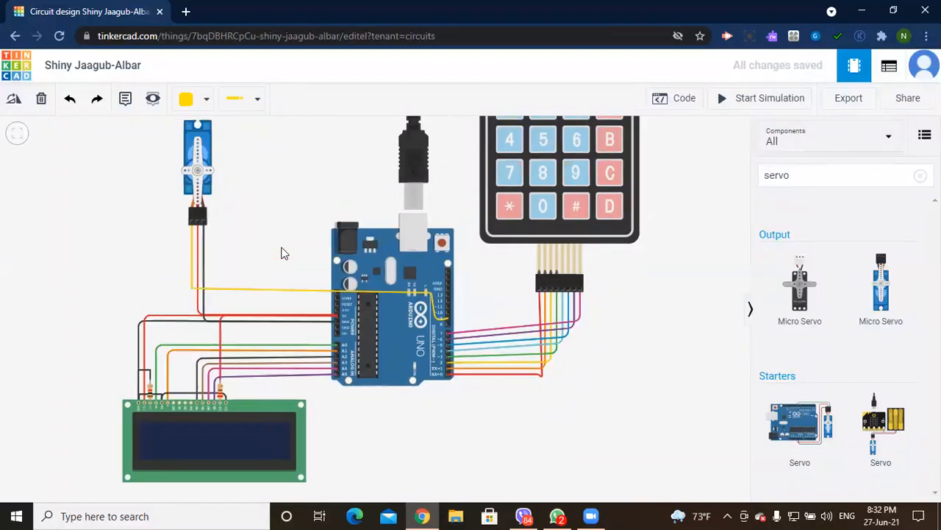
scroll(309, 254, "up", 1)
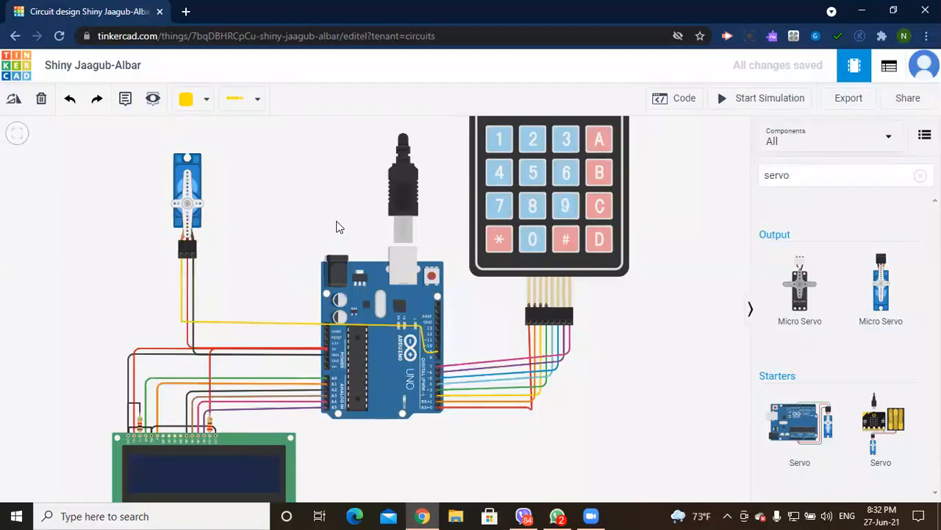
scroll(336, 225, "left", 1)
scroll(325, 231, "down", 1)
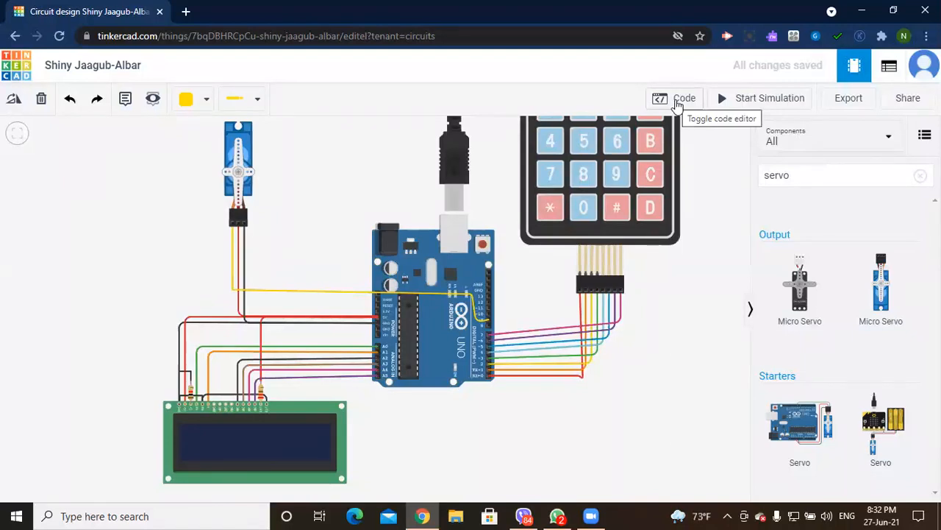
left_click(677, 100)
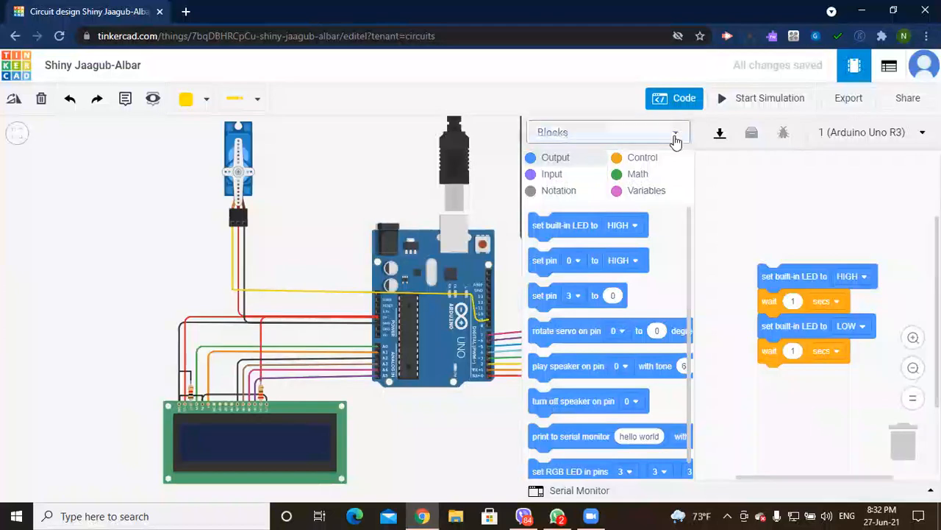
left_click(675, 135)
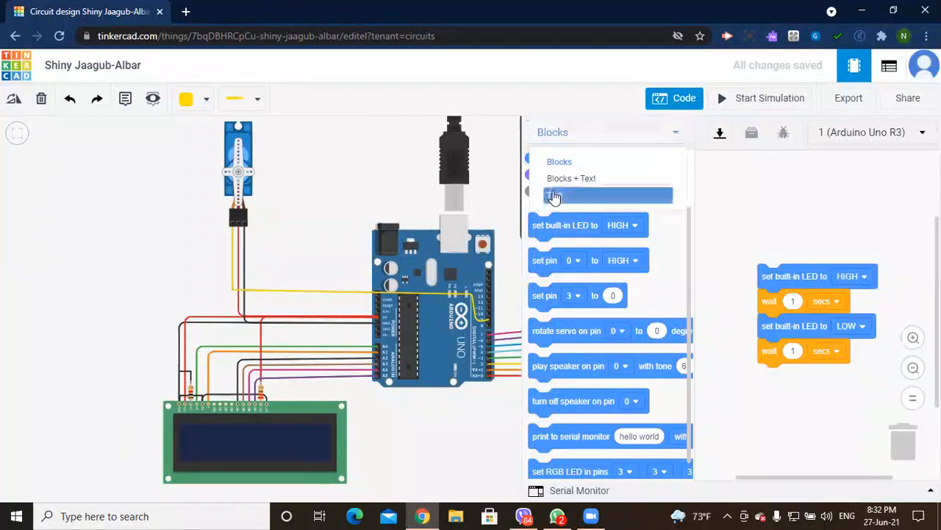
left_click(554, 197)
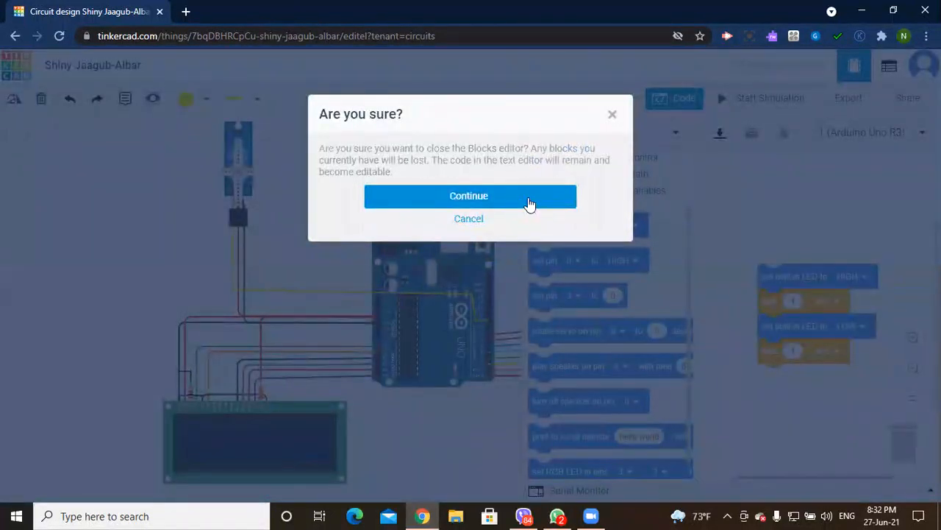
left_click(528, 197)
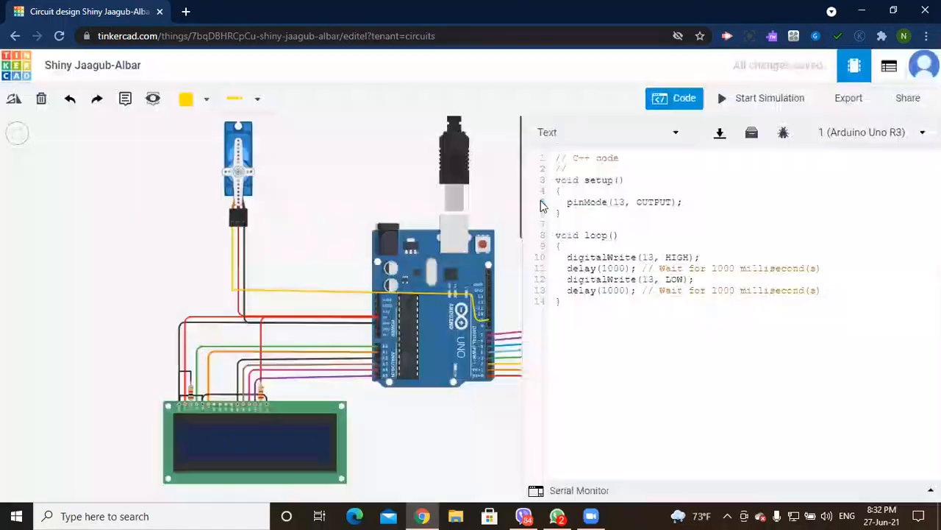
Step: Delete all of the default C++ code in the text editor
left_click(602, 317)
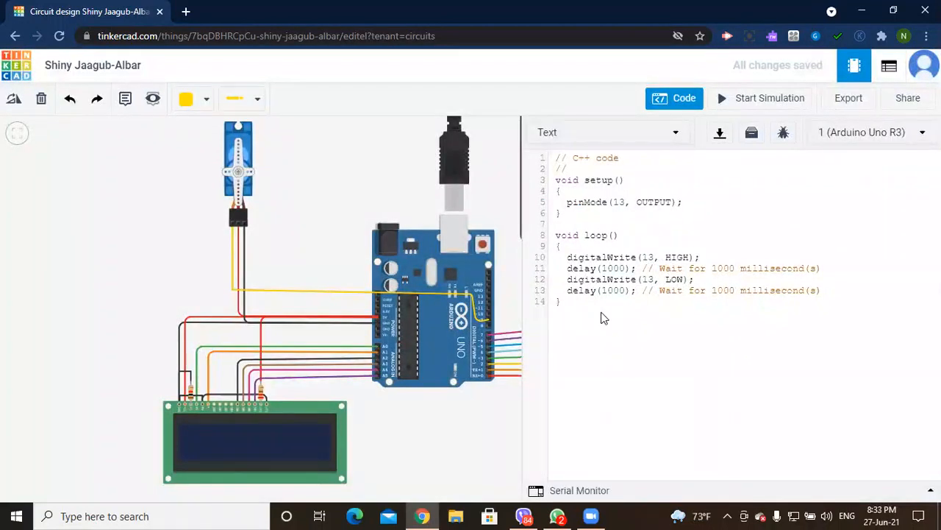
key("ctrl+a")
key("BackSpace")
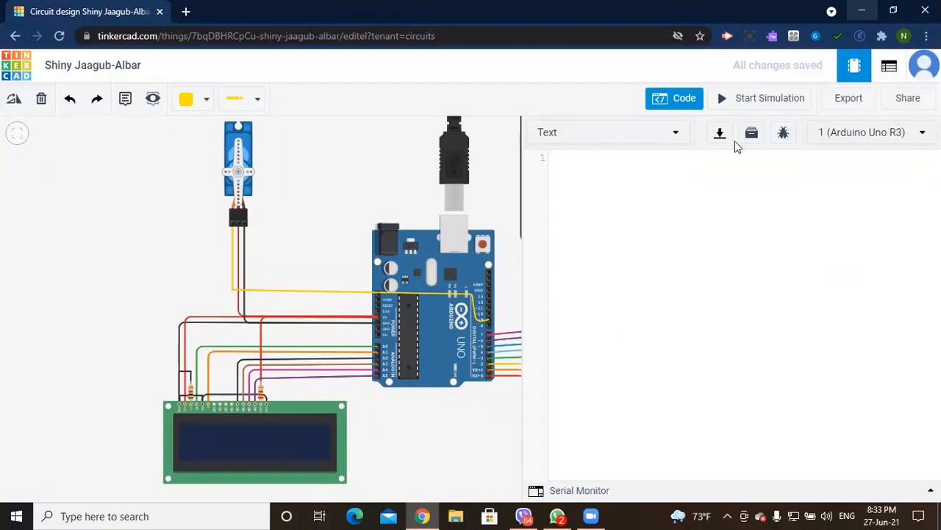
Step: Copy all the code from brilliant_curcan1.pdf on the desktop and paste it into the empty Tinkercad code editor
key("super+d")
left_click(542, 161)
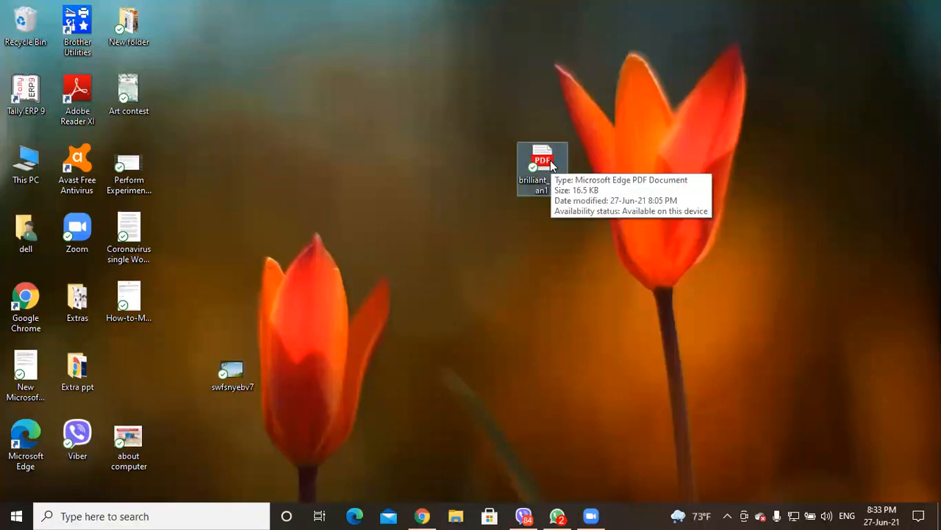
double_click(551, 165)
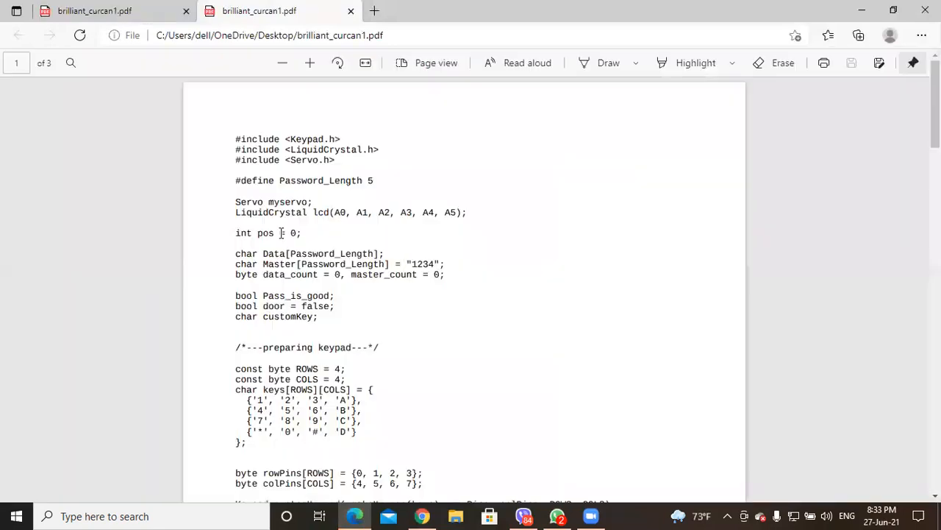
key("ctrl+a")
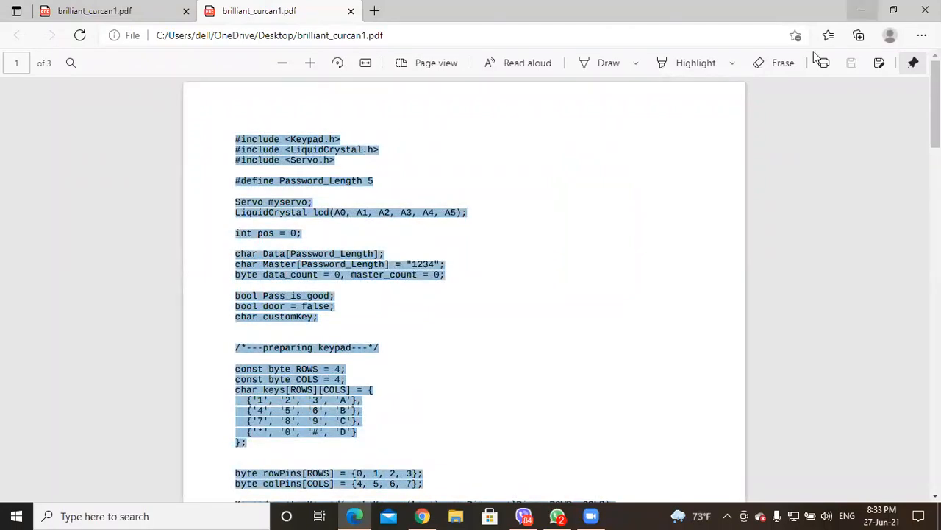
left_click(361, 515)
left_click(422, 515)
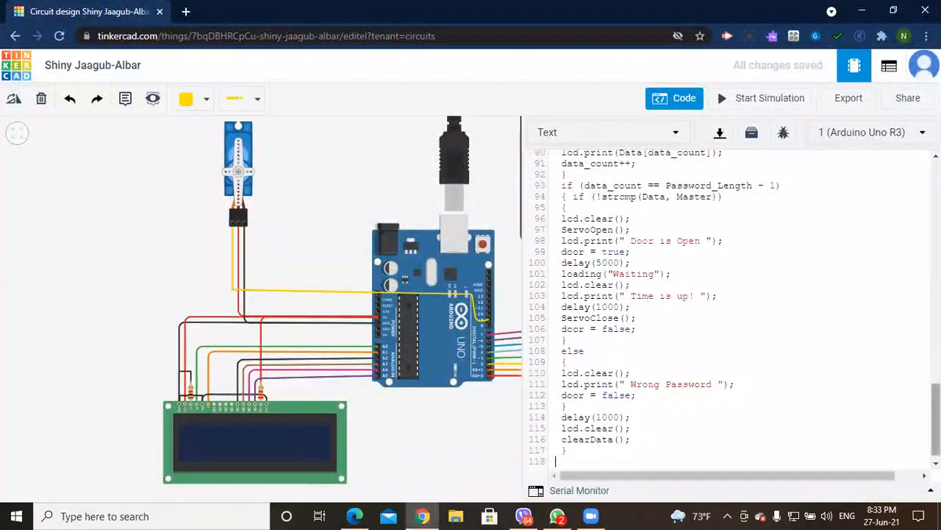
Step: Review the pasted sketch, from the library includes and keypad setup through the setup and loop functions
left_click_drag(935, 419, 935, 316)
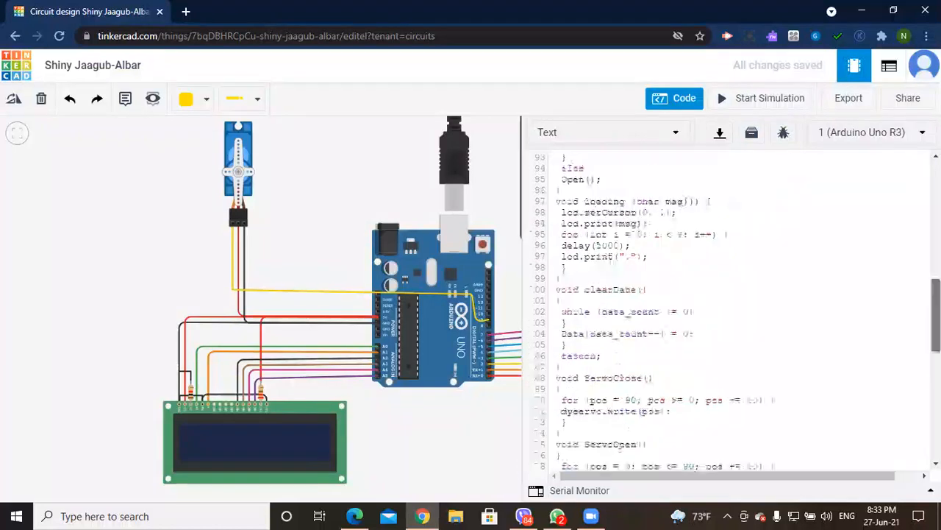
scroll(728, 309, "up", 10)
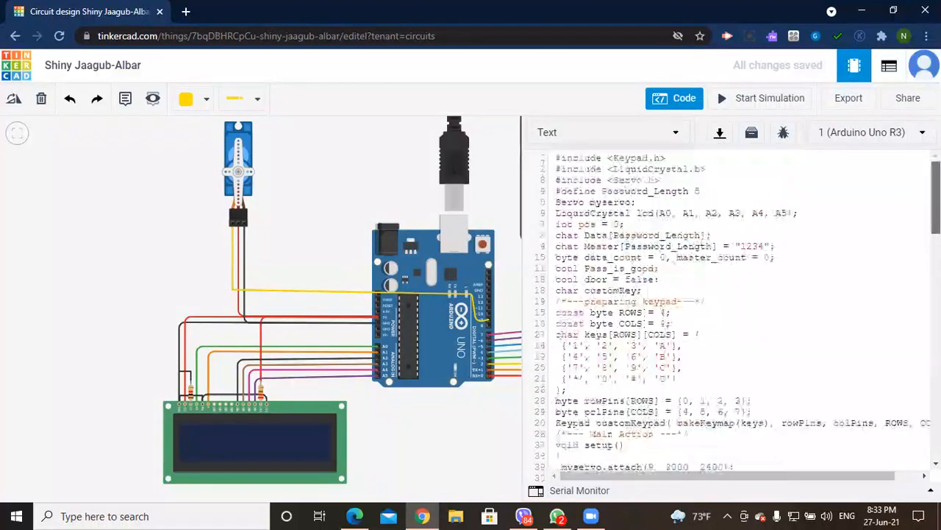
scroll(736, 316, "down", 1)
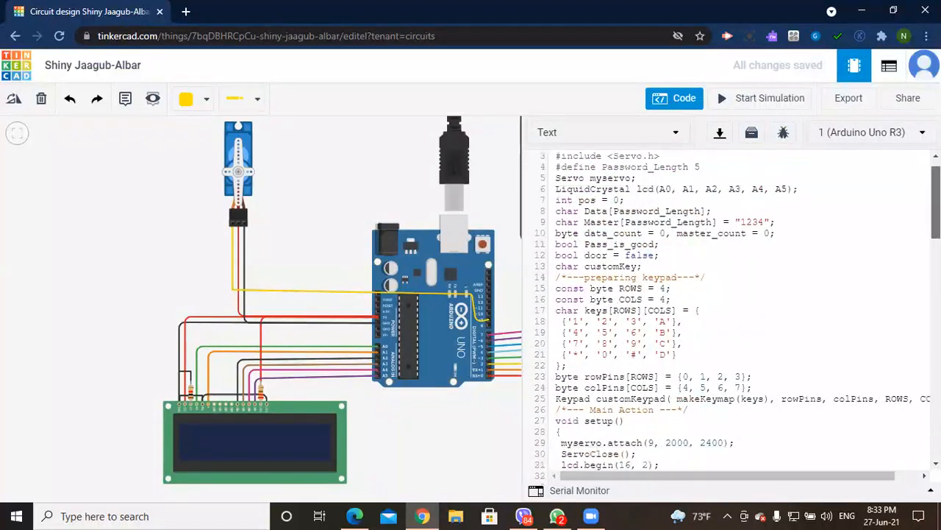
scroll(728, 309, "down", 5)
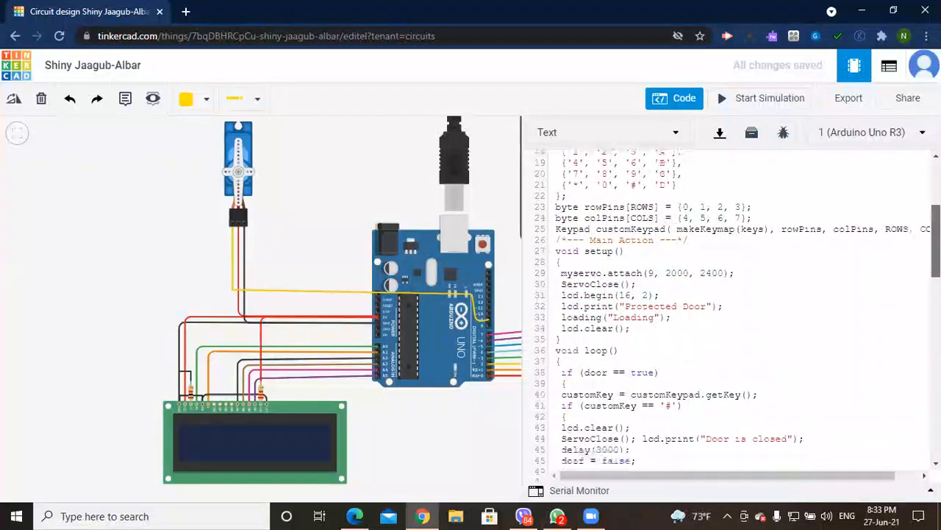
scroll(735, 314, "down", 1)
scroll(593, 371, "up", 5)
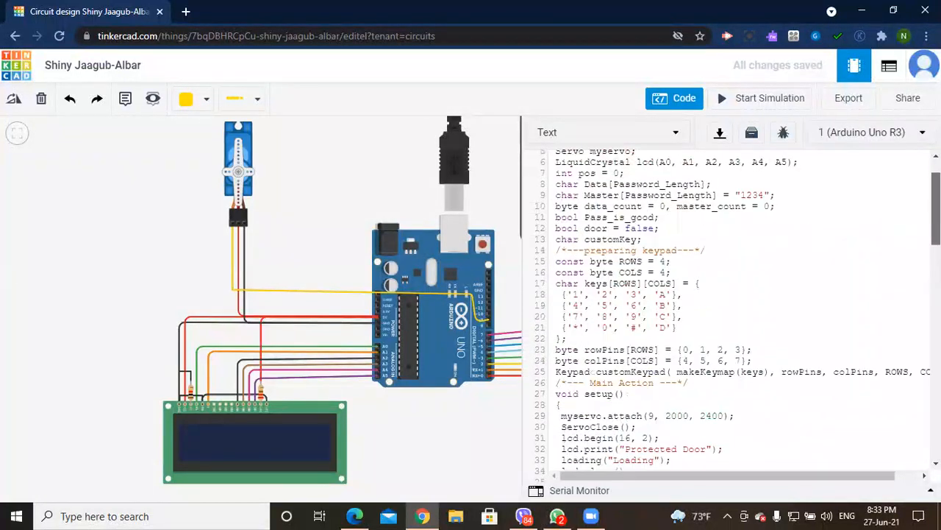
scroll(593, 371, "up", 2)
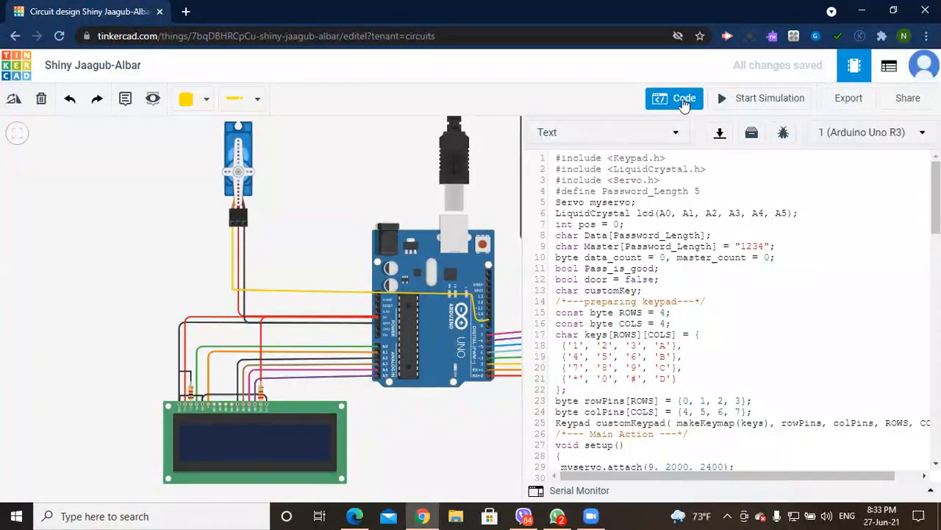
Step: Try to simulate the circuit with the pasted code and dismiss the error report
left_click(683, 102)
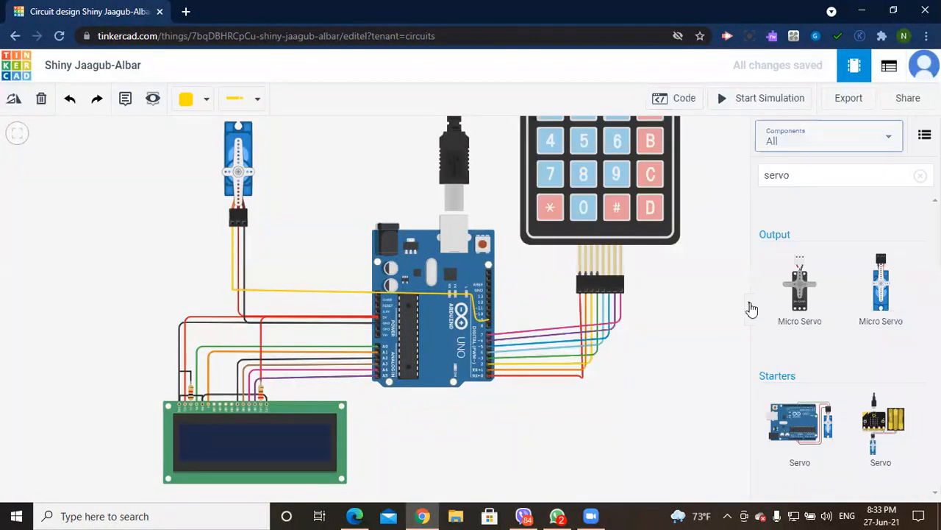
left_click(17, 137)
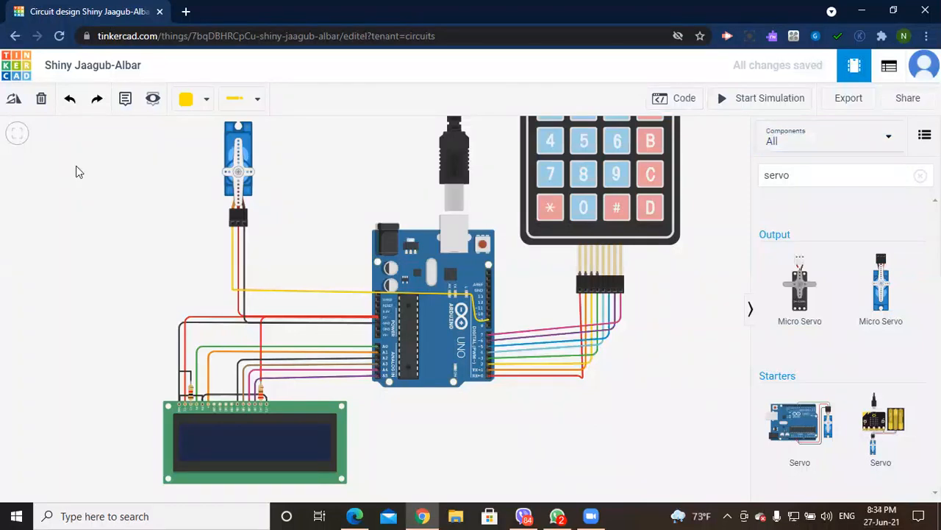
left_click_drag(329, 180, 326, 216)
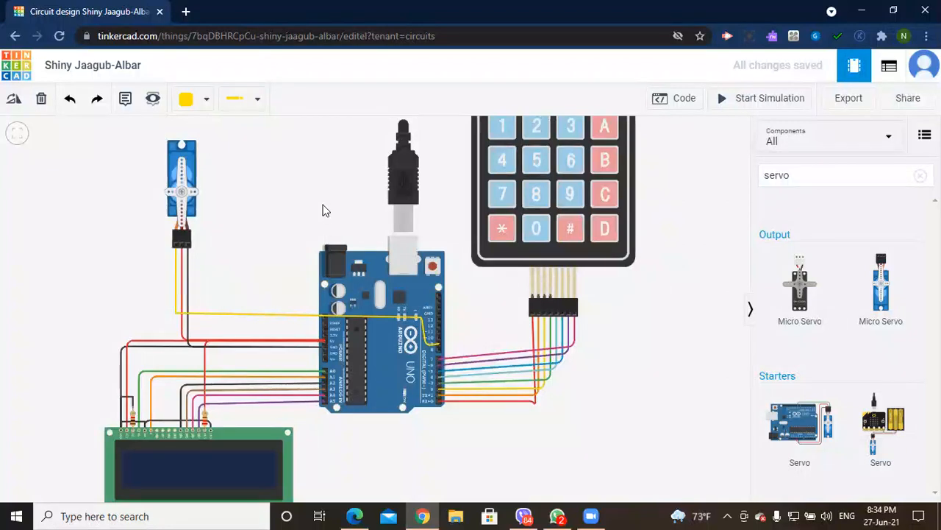
left_click(765, 101)
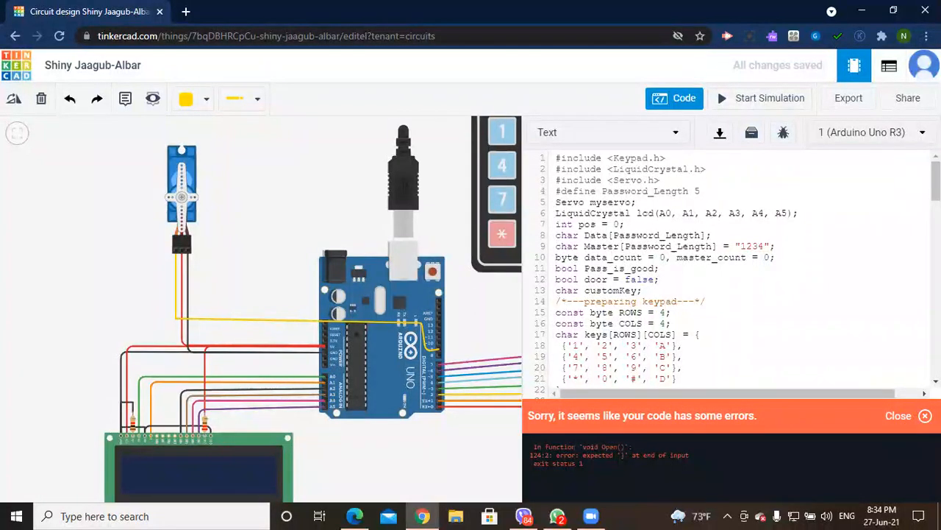
left_click(914, 416)
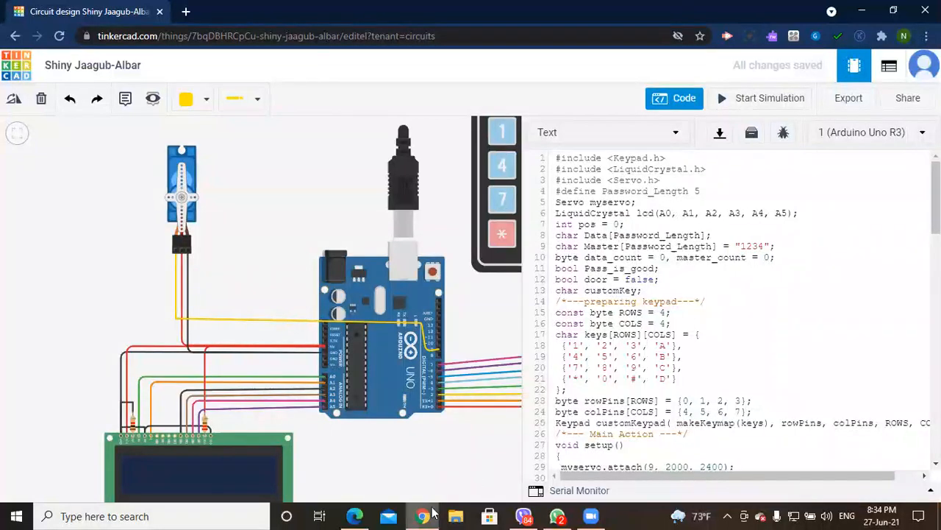
Step: Reopen brilliant_curcan1.pdf from the desktop and close its duplicate copies
key("super+d")
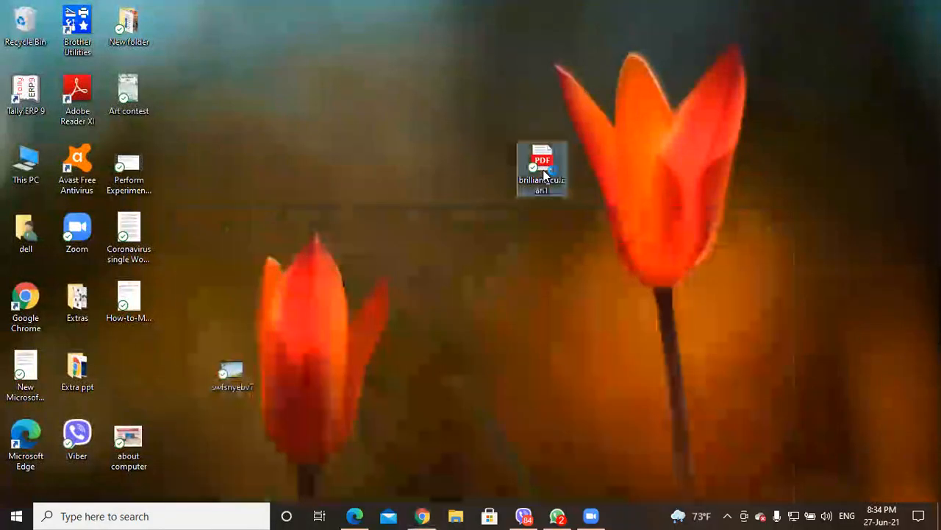
double_click(543, 171)
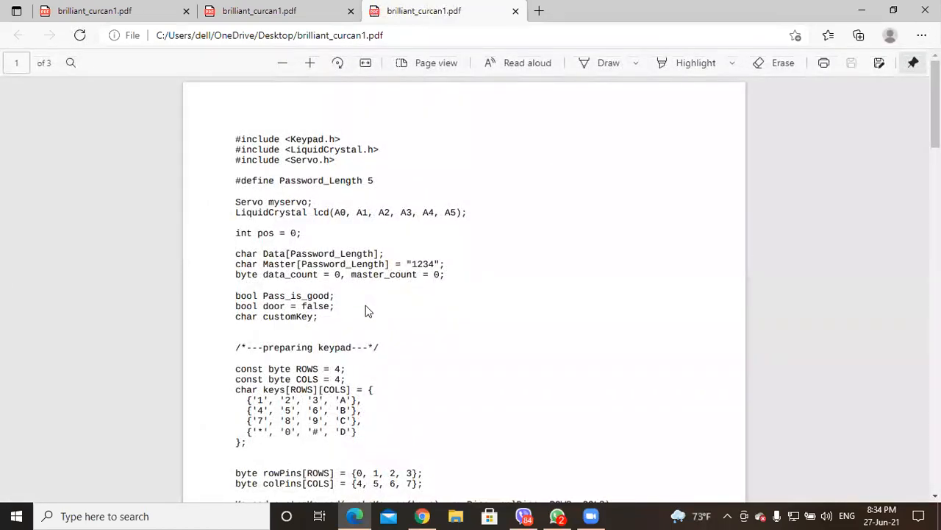
key("ctrl+a")
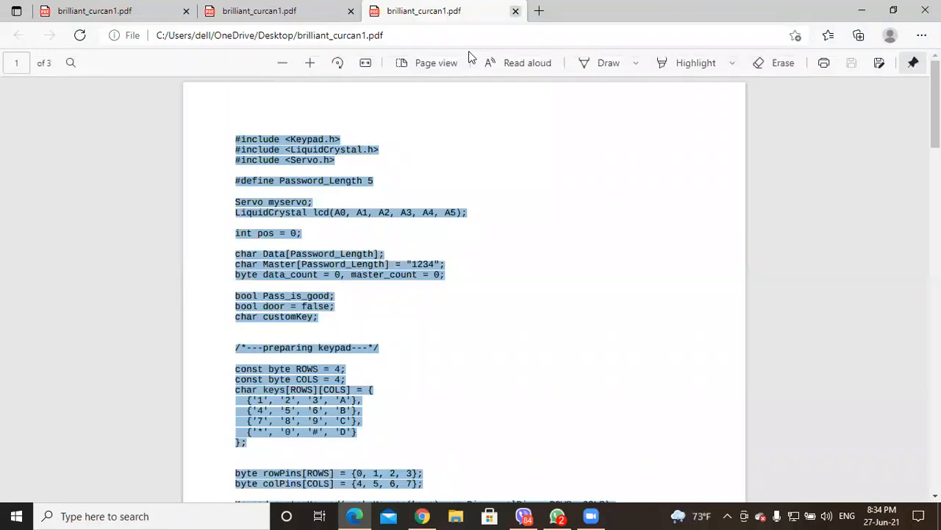
left_click(352, 11)
left_click(189, 13)
key("ctrl+a")
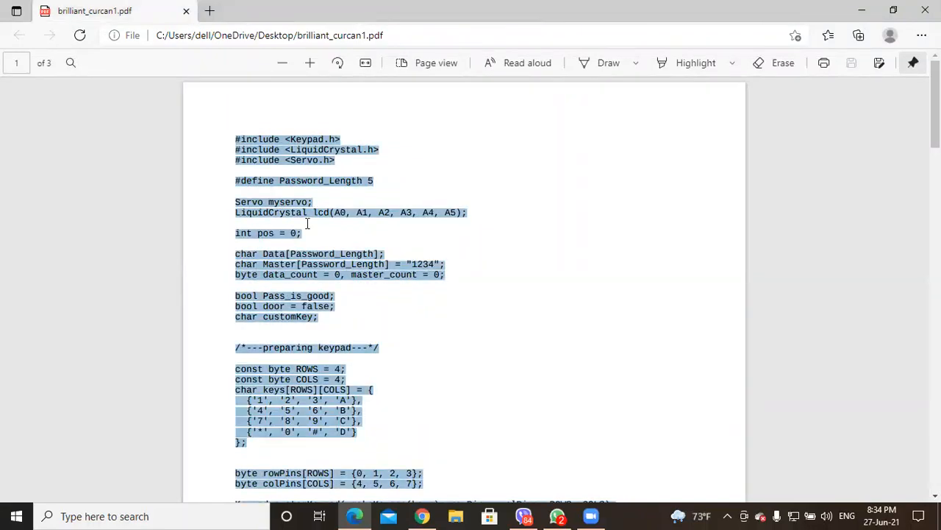
Step: Select and copy the PDF's code from the #include <Keypad.h> line through the closing lines on page 3
left_click(222, 126)
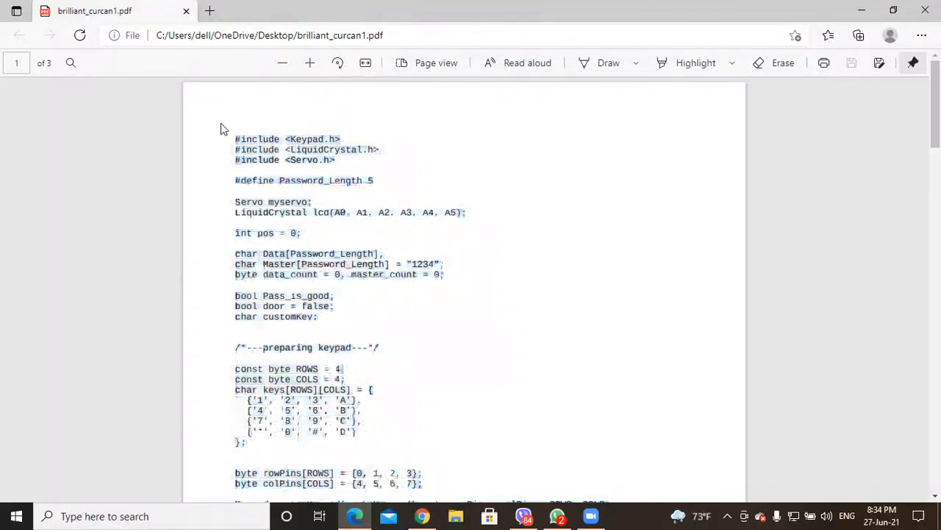
left_click_drag(231, 135, 244, 463)
scroll(326, 454, "down", 1)
scroll(325, 455, "down", 8)
scroll(310, 441, "down", 1)
scroll(310, 441, "down", 12)
scroll(336, 459, "down", 2)
scroll(243, 463, "down", 2)
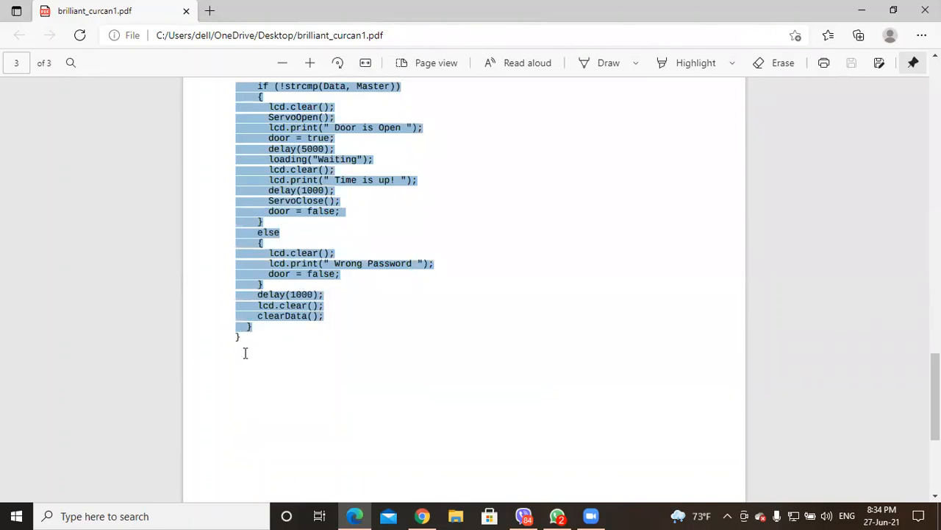
scroll(238, 432, "down", 2)
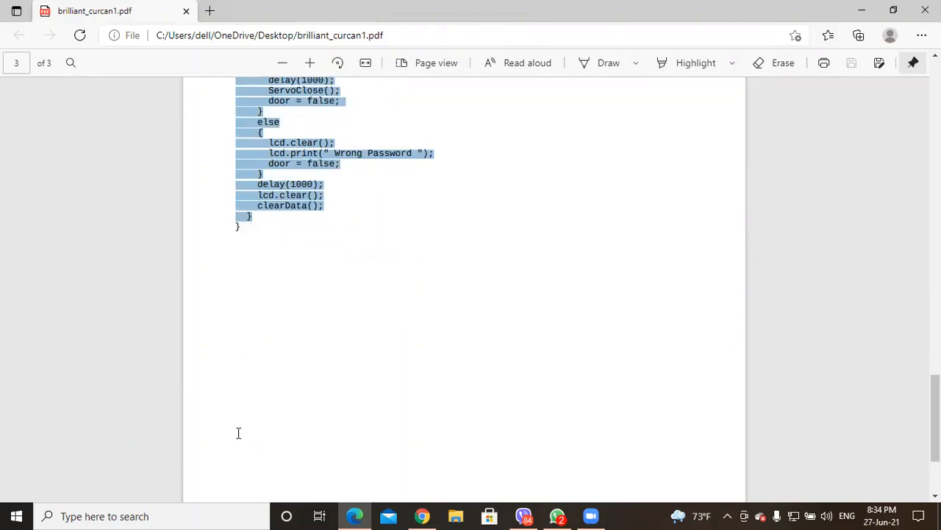
scroll(292, 481, "down", 1)
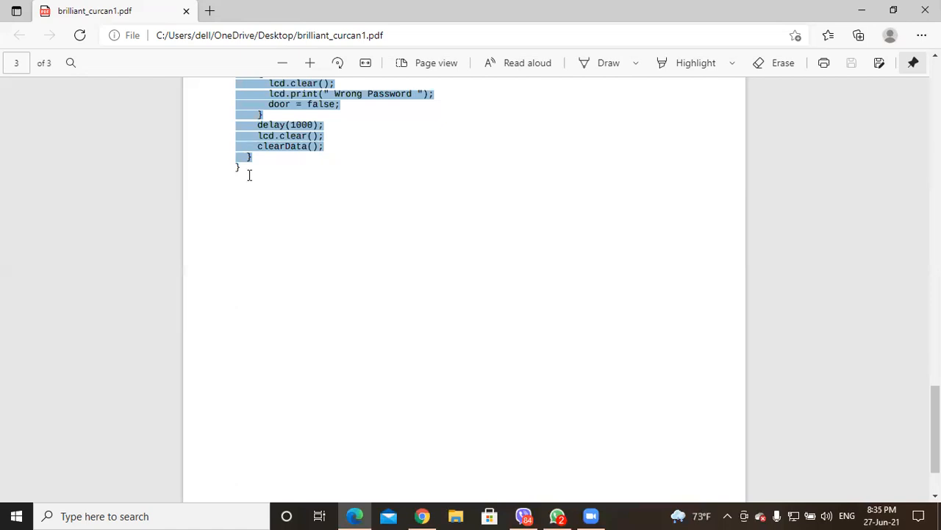
Step: Switch back to Tinkercad, replace all existing code with the copied code and add a closing brace at the end
left_click(424, 515)
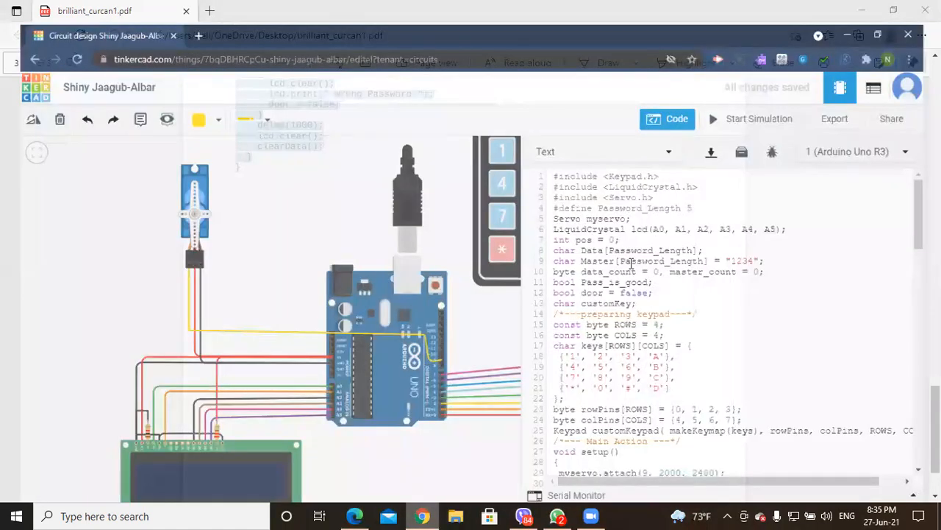
key("ctrl+a")
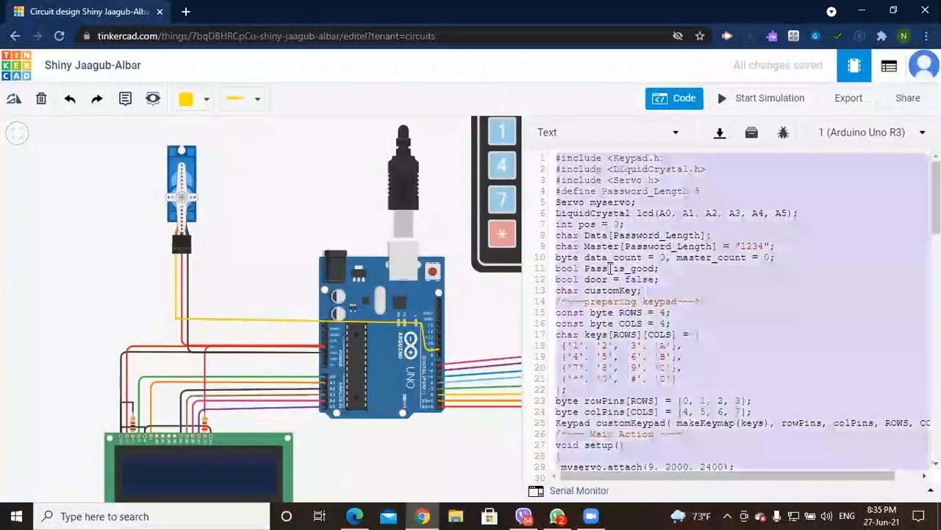
key("BackSpace")
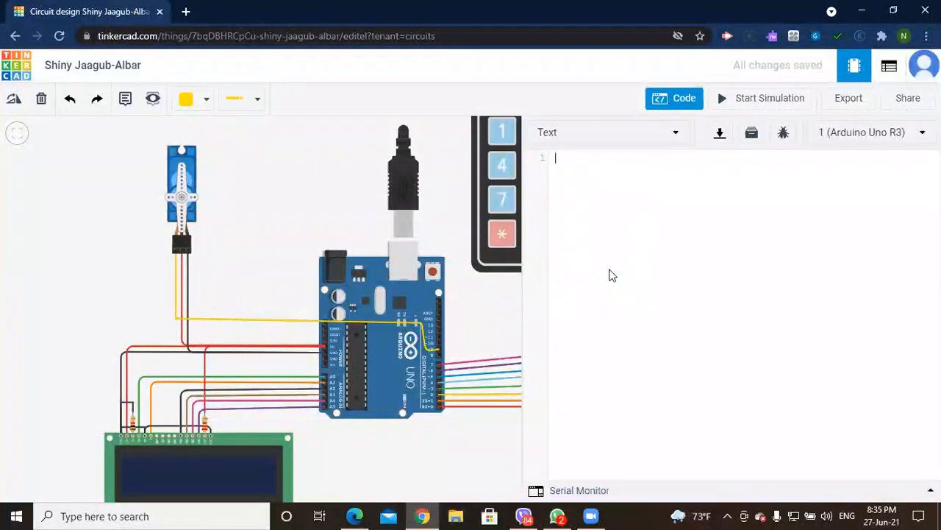
key("ctrl+v")
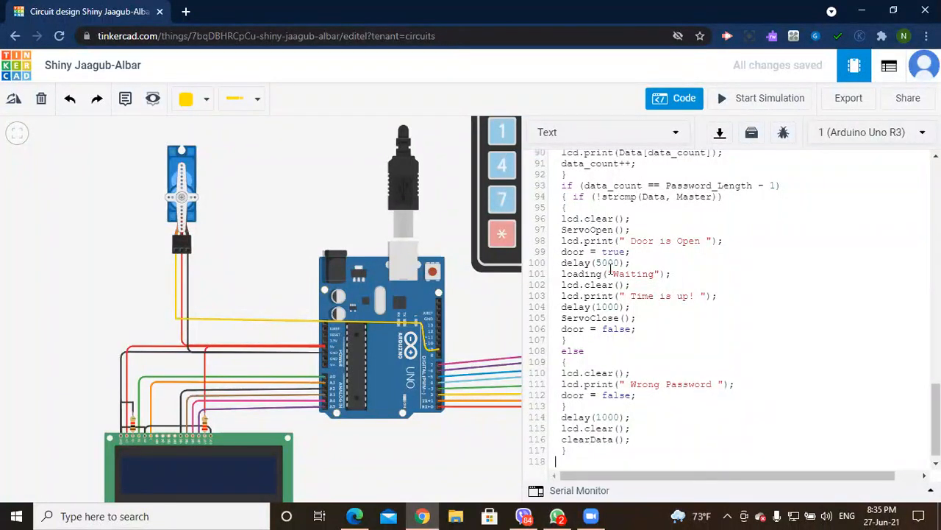
type("}")
Step: Hide the code editor, start the simulation and enter a four-digit password on the keypad
left_click(676, 103)
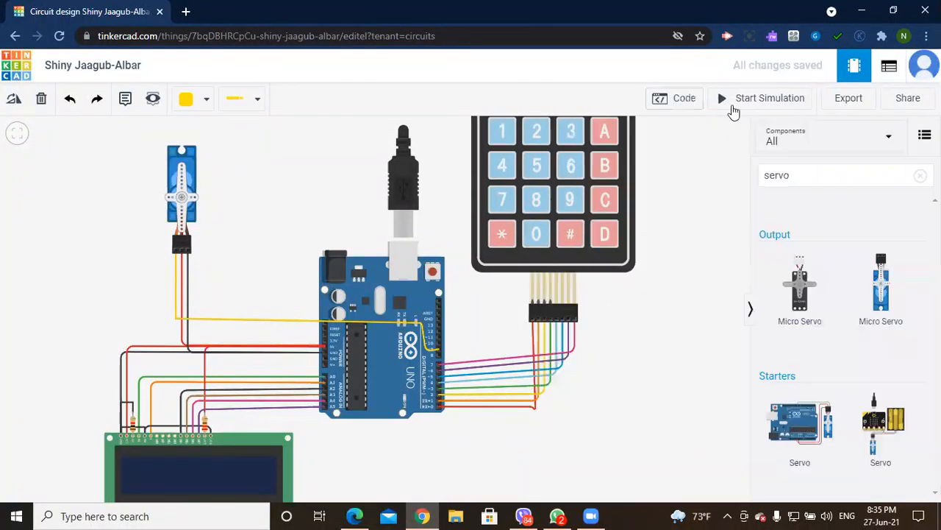
left_click(741, 108)
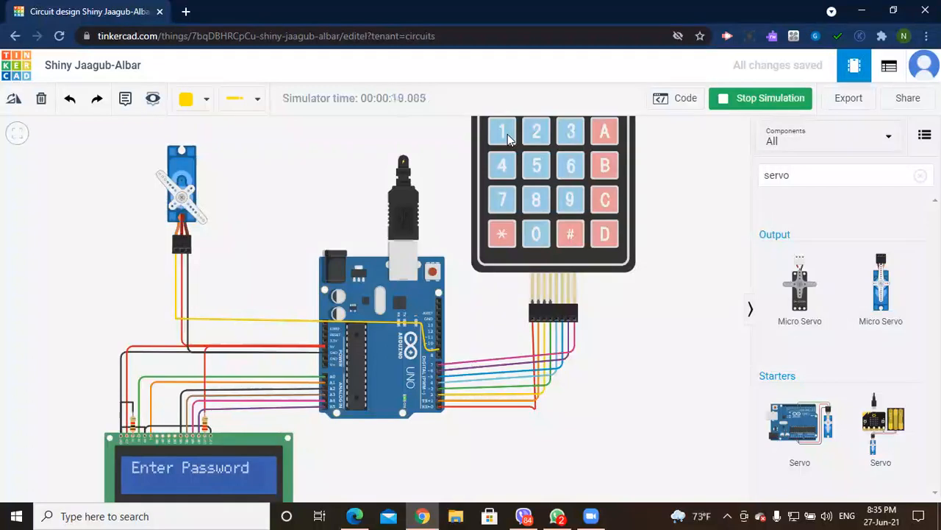
left_click(506, 136)
left_click(537, 136)
left_click(571, 133)
left_click(503, 172)
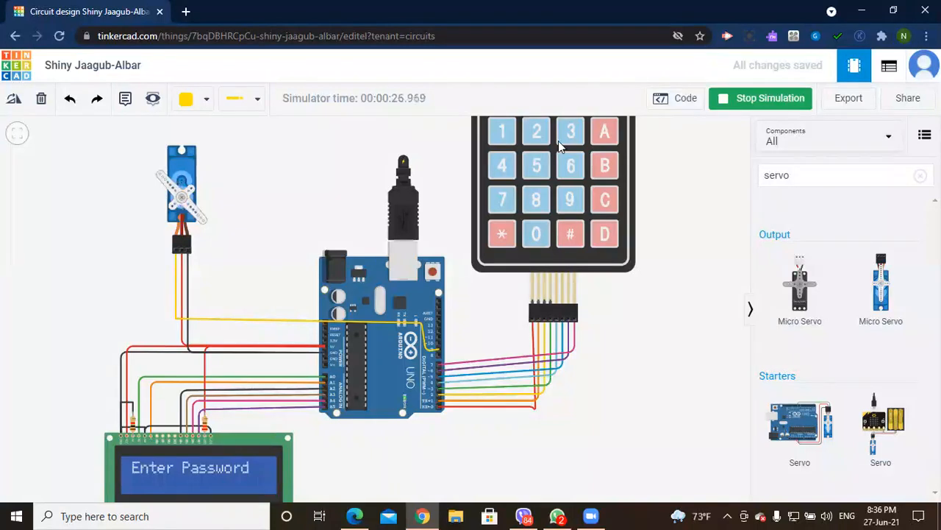
Step: Test the door lock by entering incorrect digit combinations on the simulated keypad
left_click(502, 168)
left_click(547, 167)
left_click(571, 167)
left_click(502, 206)
left_click(536, 197)
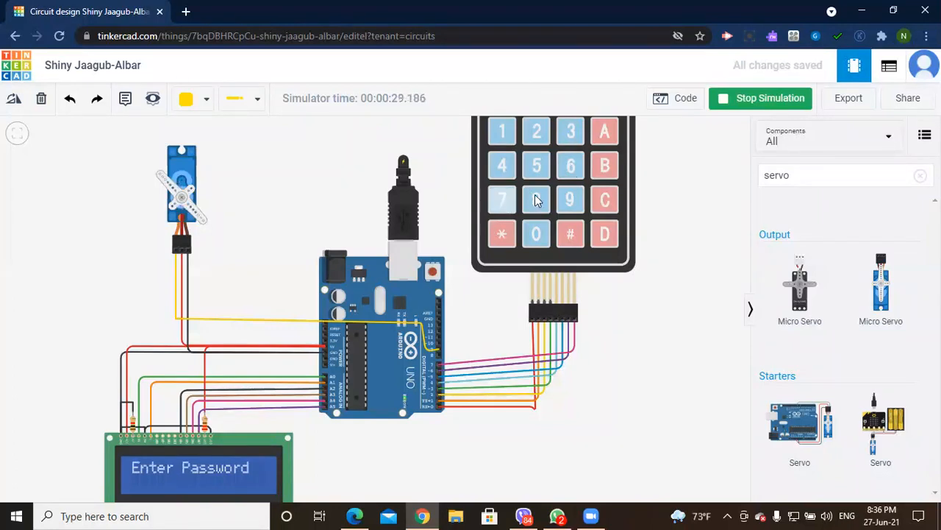
left_click(571, 202)
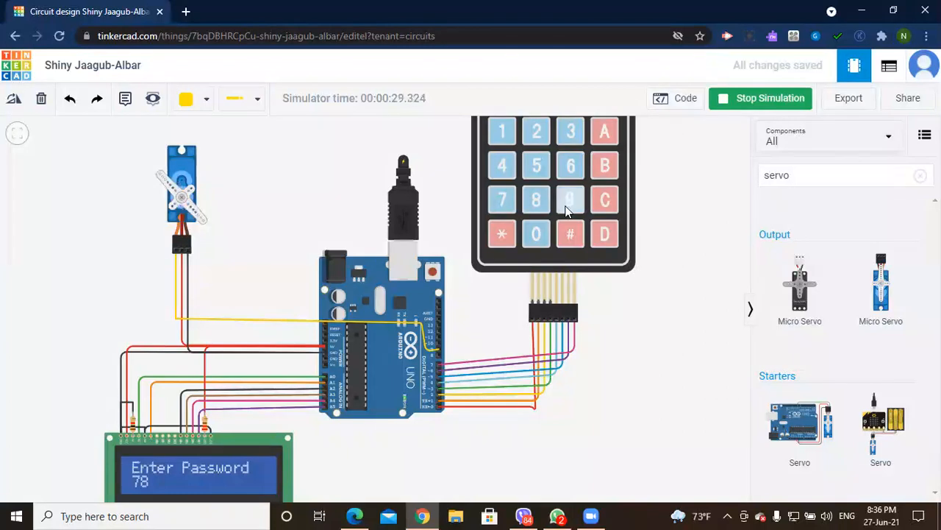
left_click(538, 235)
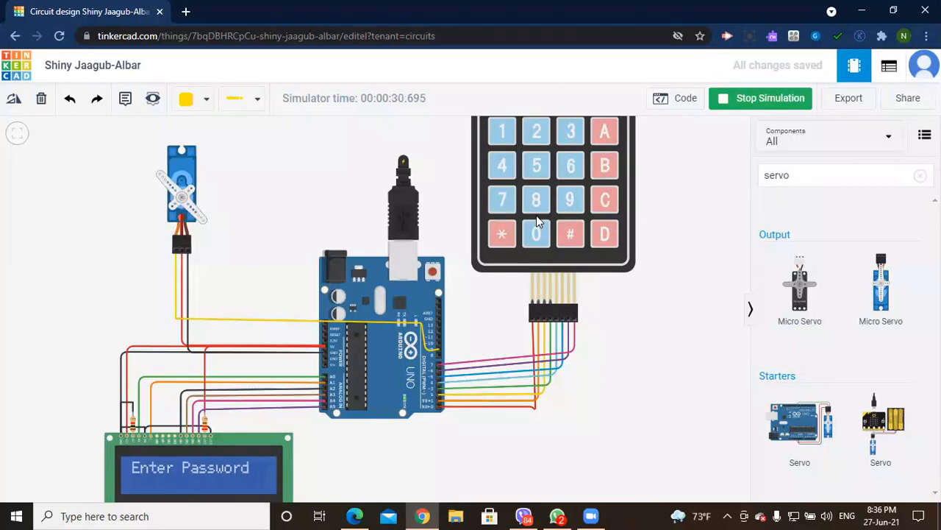
Step: Enter the correct door password defined in the code on the simulated keypad to open the door
left_click(504, 134)
left_click(539, 136)
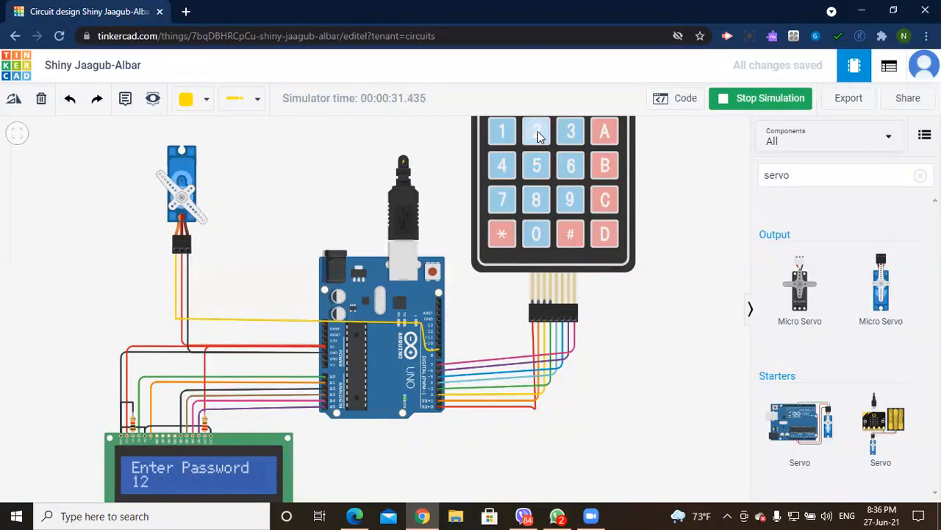
left_click(570, 136)
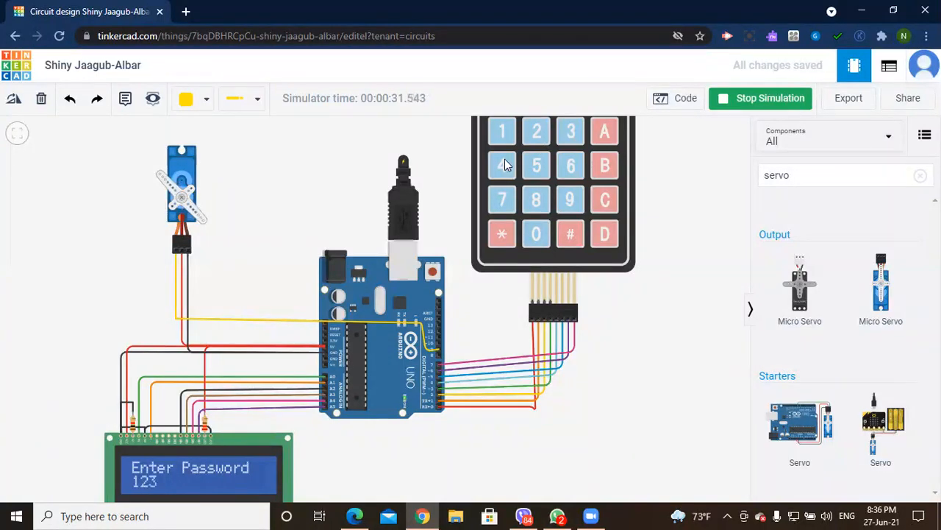
left_click(504, 165)
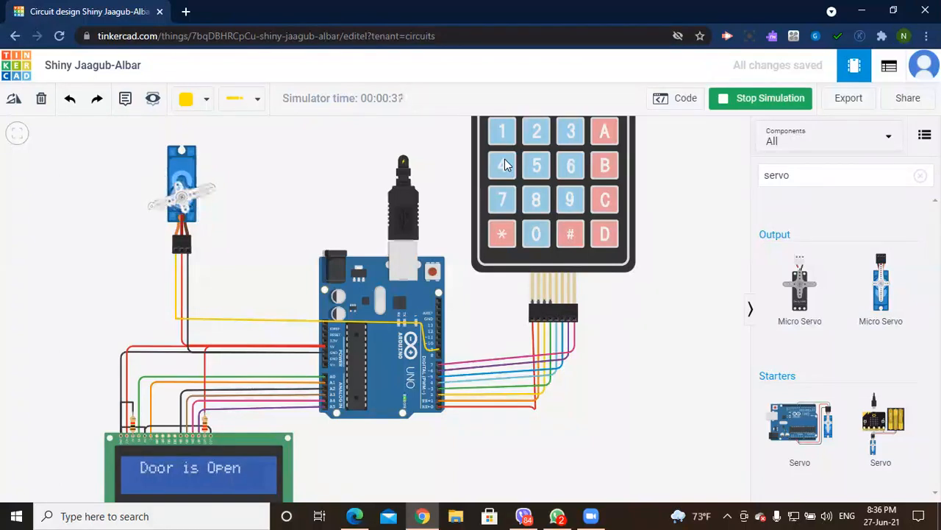